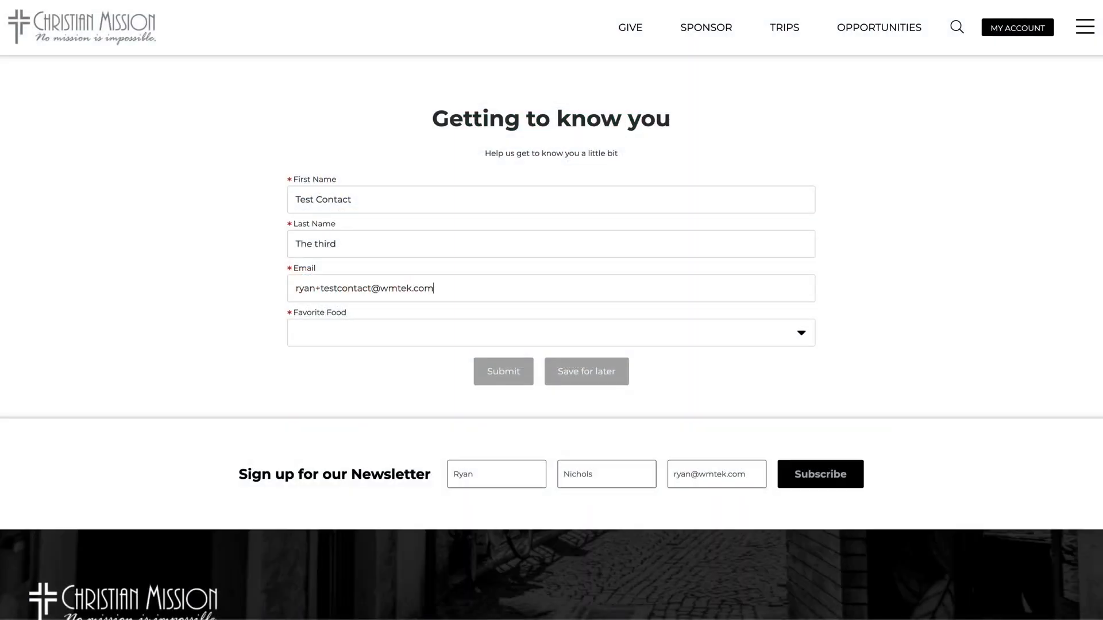
Step: Choose Pizza as favorite food and inspect the Team Trips workflow's Leader step tasks
left_click(313, 333)
left_click(313, 347)
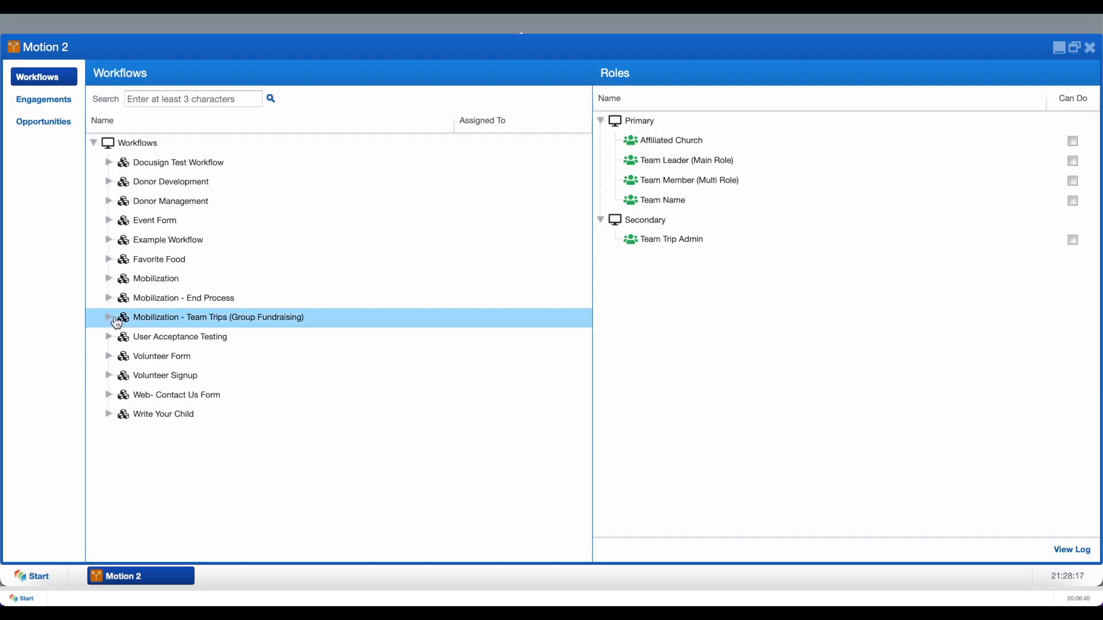
left_click(108, 317)
left_click(193, 375)
left_click(154, 376)
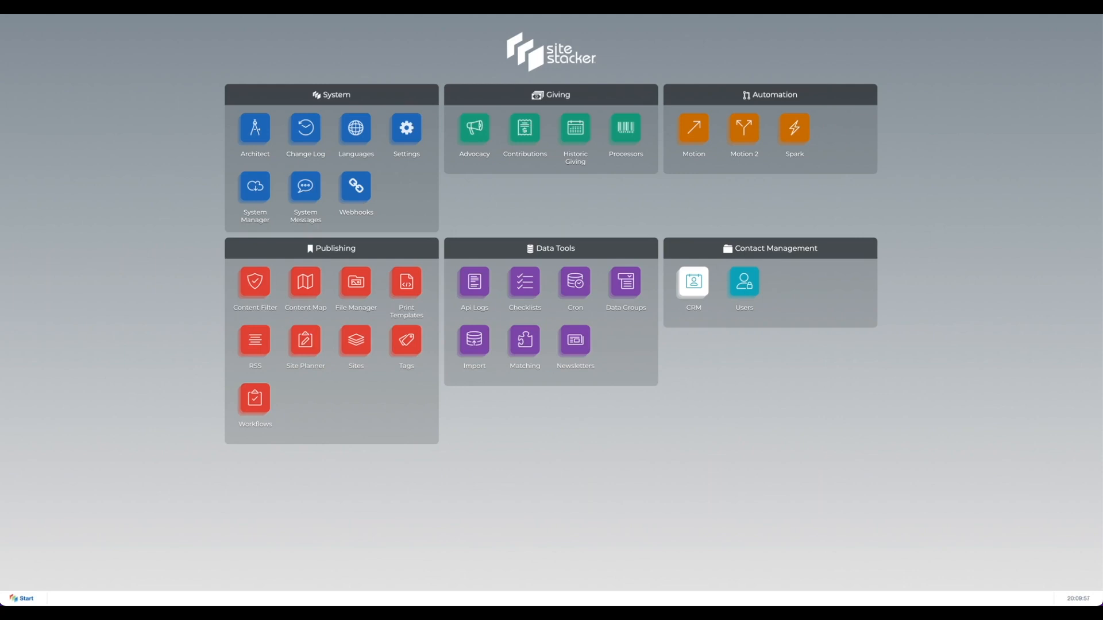
Step: Browse the Child Country, Child Gifts and Areas of Interest data group values
left_click(628, 284)
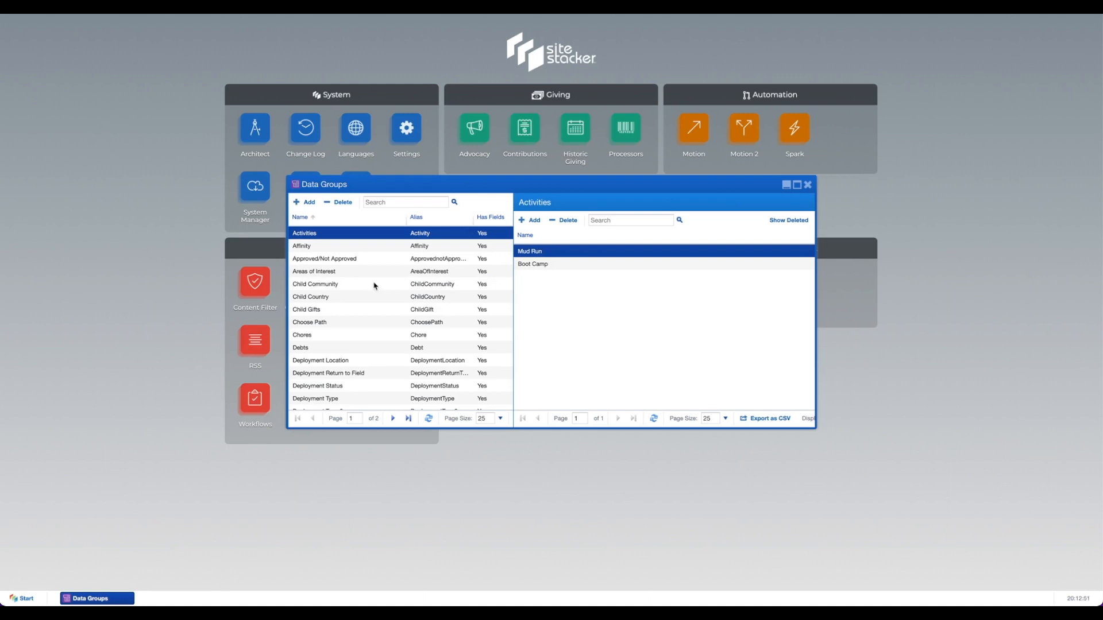
left_click(368, 297)
left_click(366, 311)
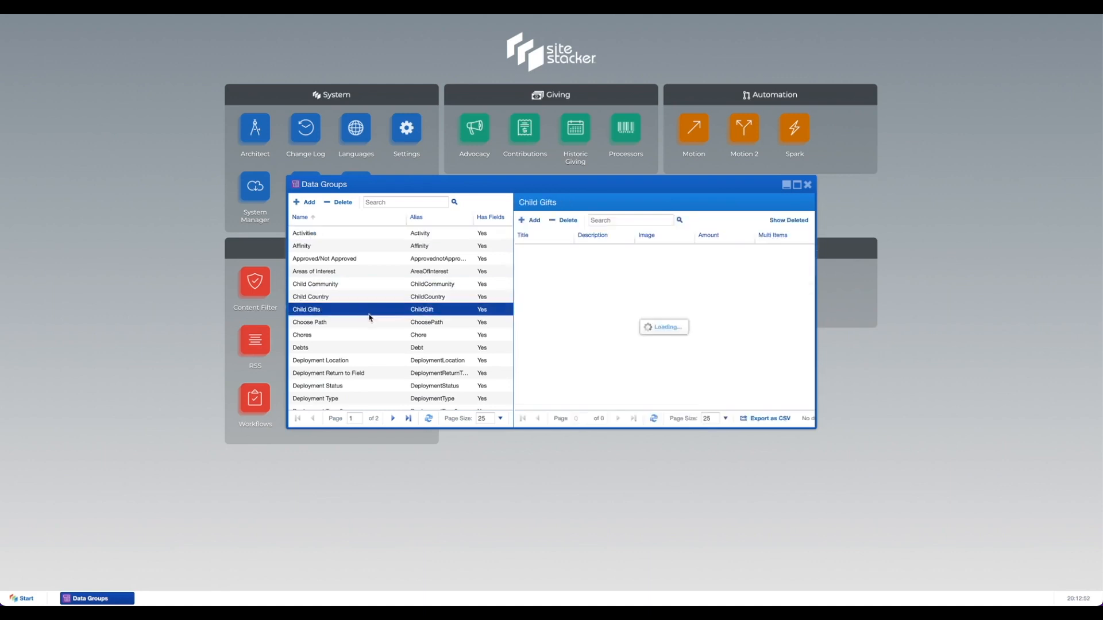
left_click(369, 273)
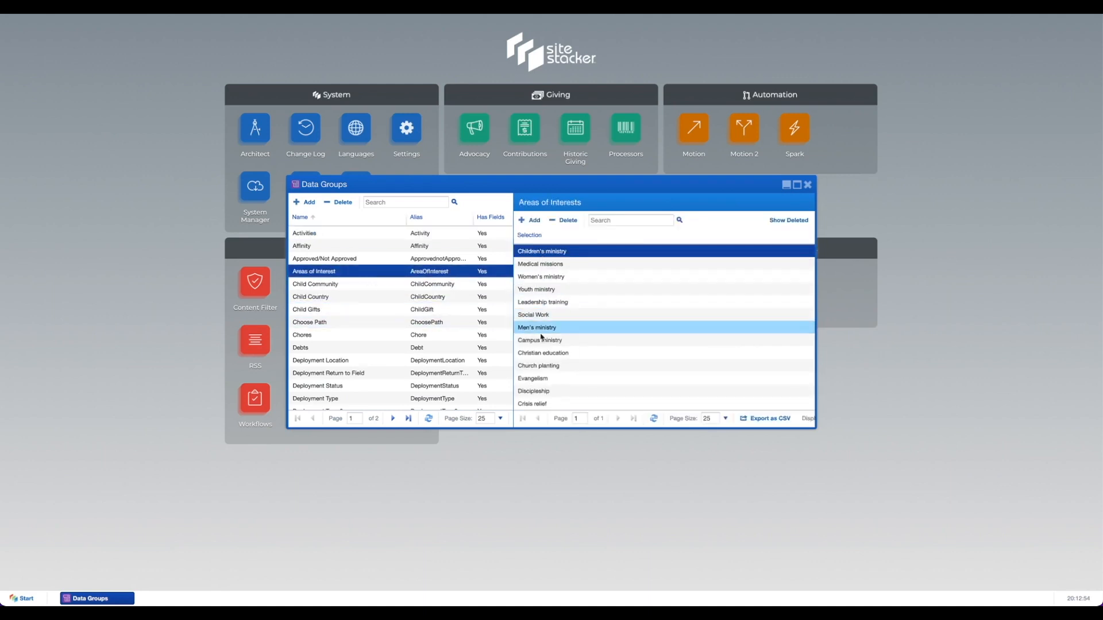
Step: Add a new data group named 'Favorite Food' and save it
left_click(305, 203)
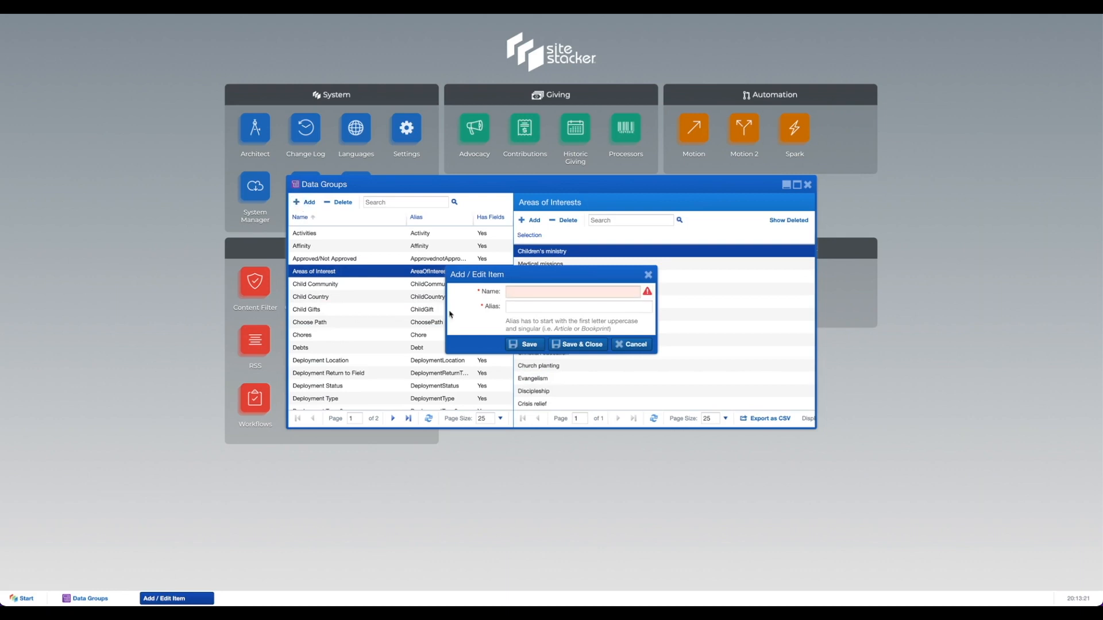
left_click(523, 292)
type("Favorite Food")
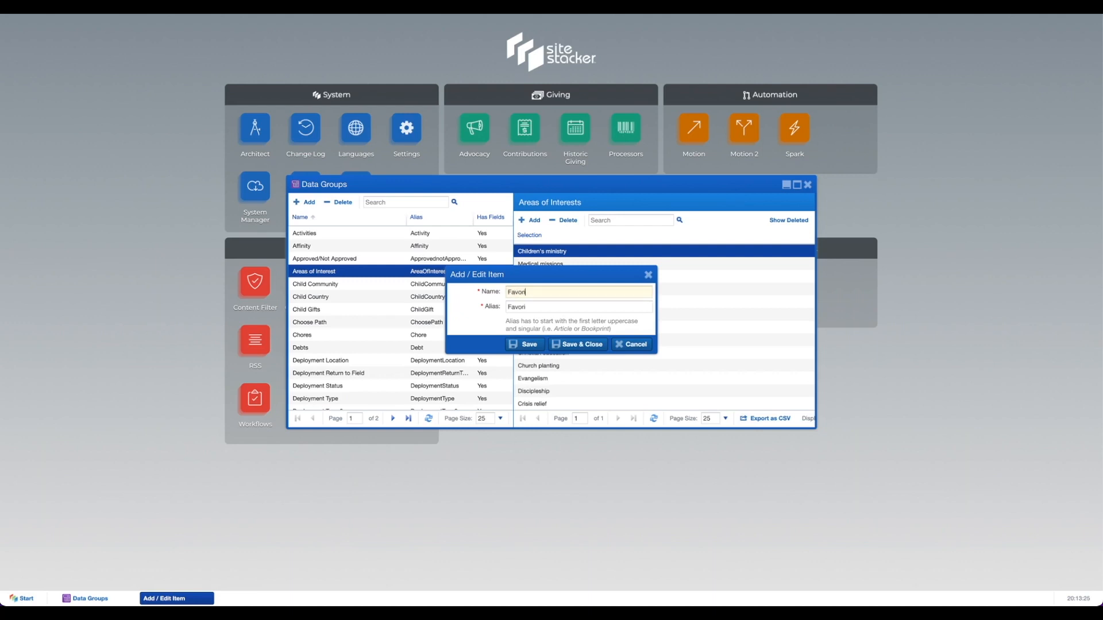
left_click(579, 344)
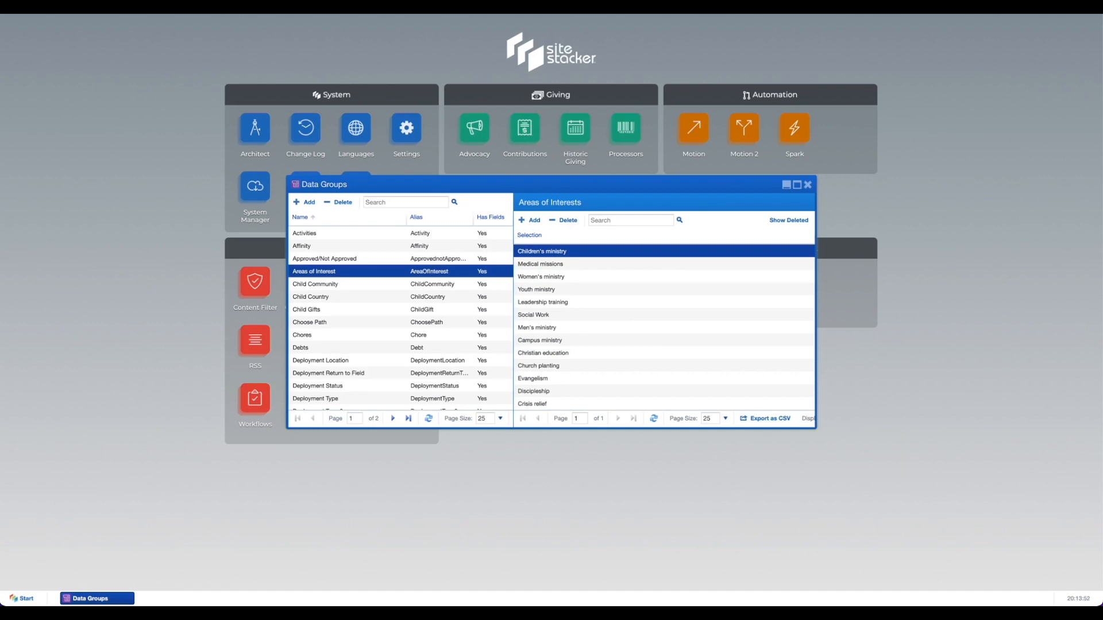
scroll(360, 350, "down", 4)
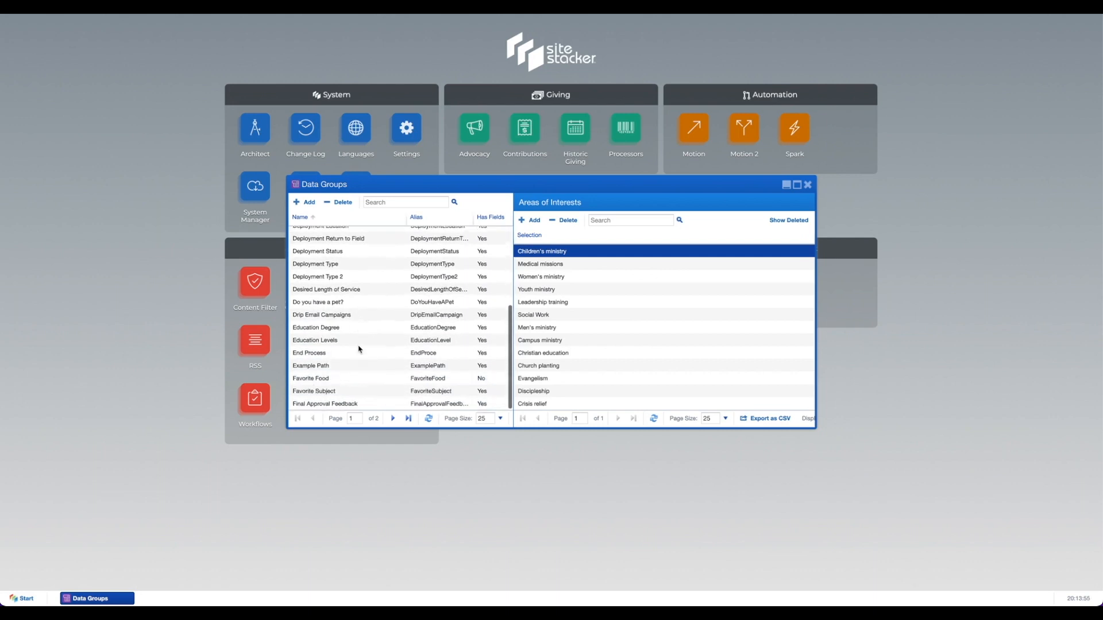
Step: Open Manage Fields for the Favorite Food data group from its context menu
left_click(322, 383)
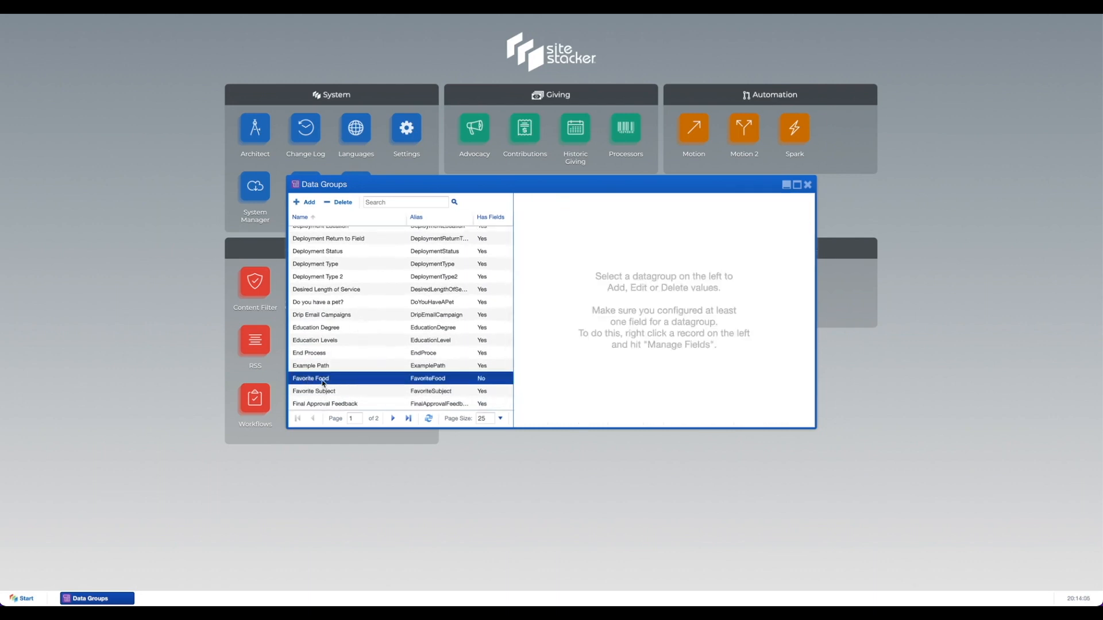
right_click(323, 382)
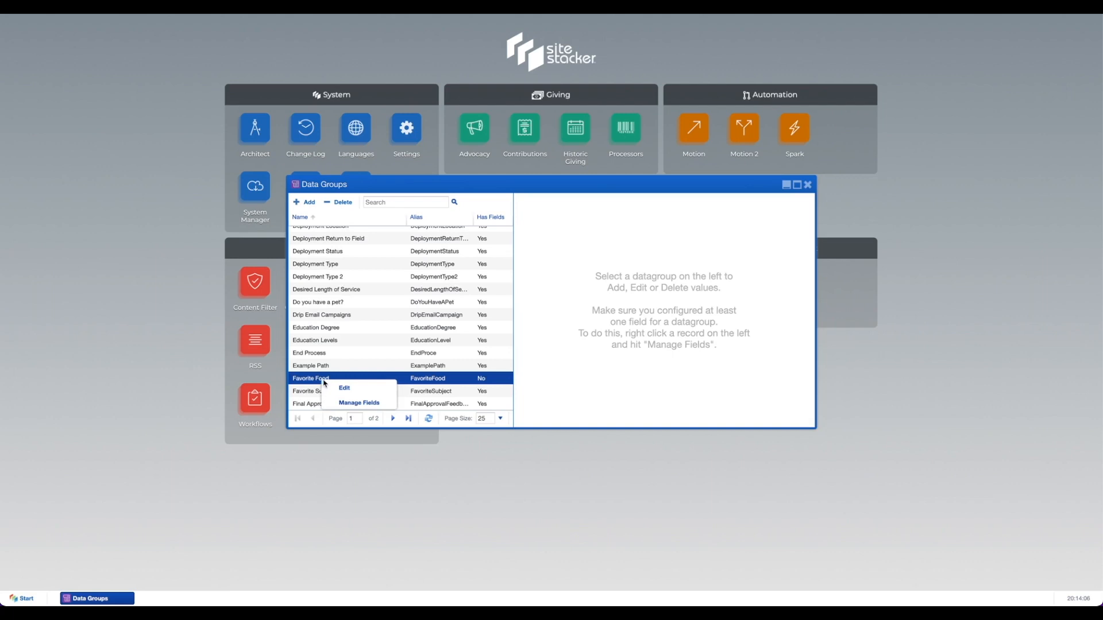
left_click(350, 404)
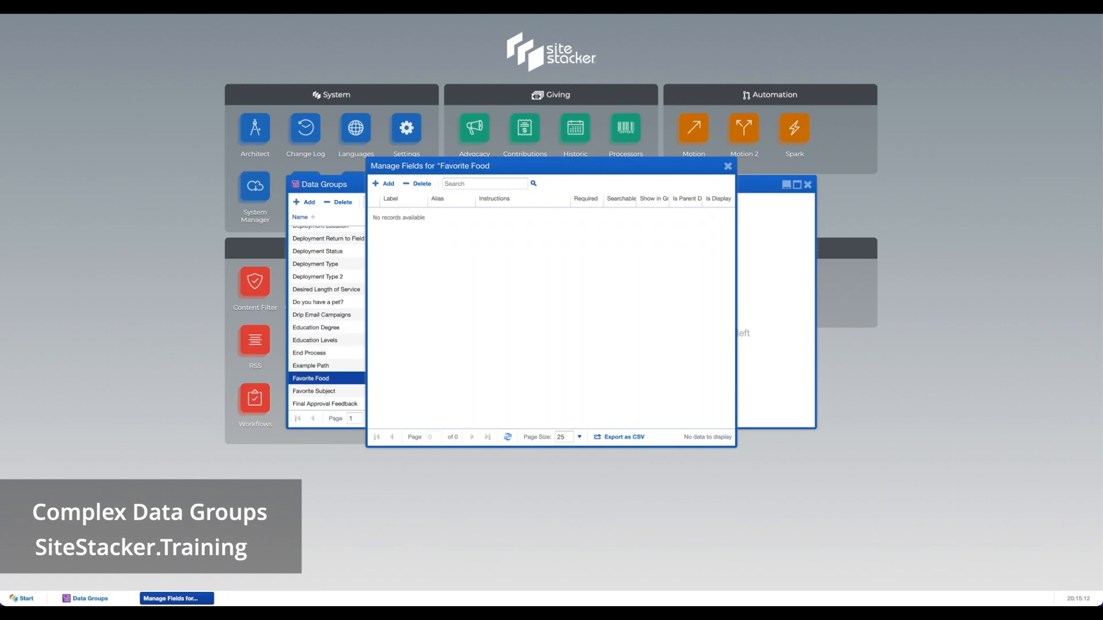
Step: Add a Text field labelled 'Label' to Favorite Food
left_click(382, 184)
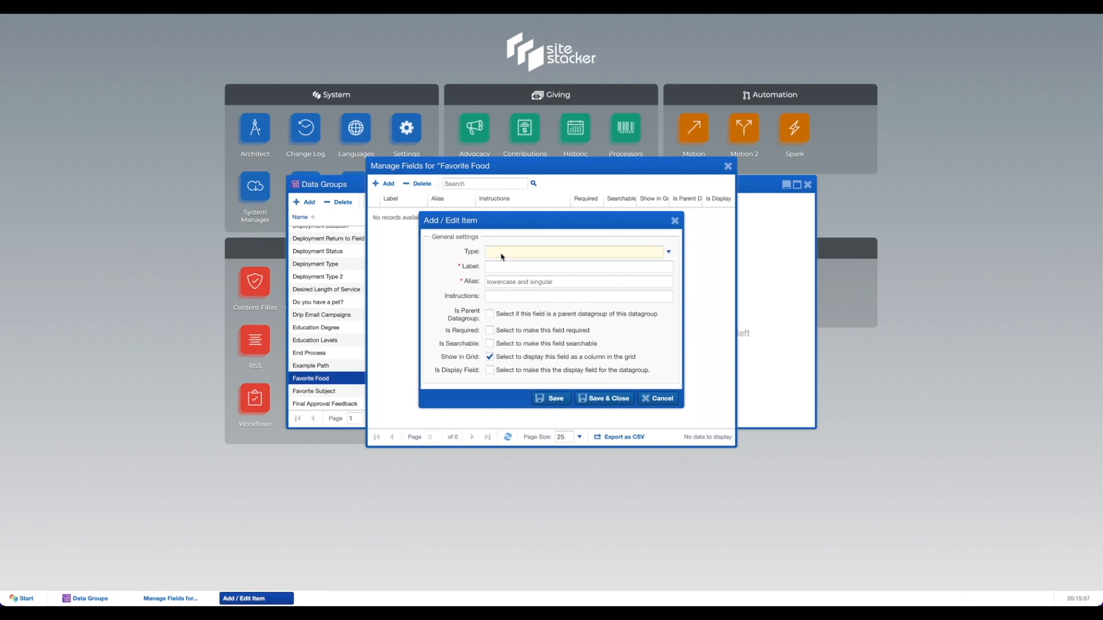
type("te")
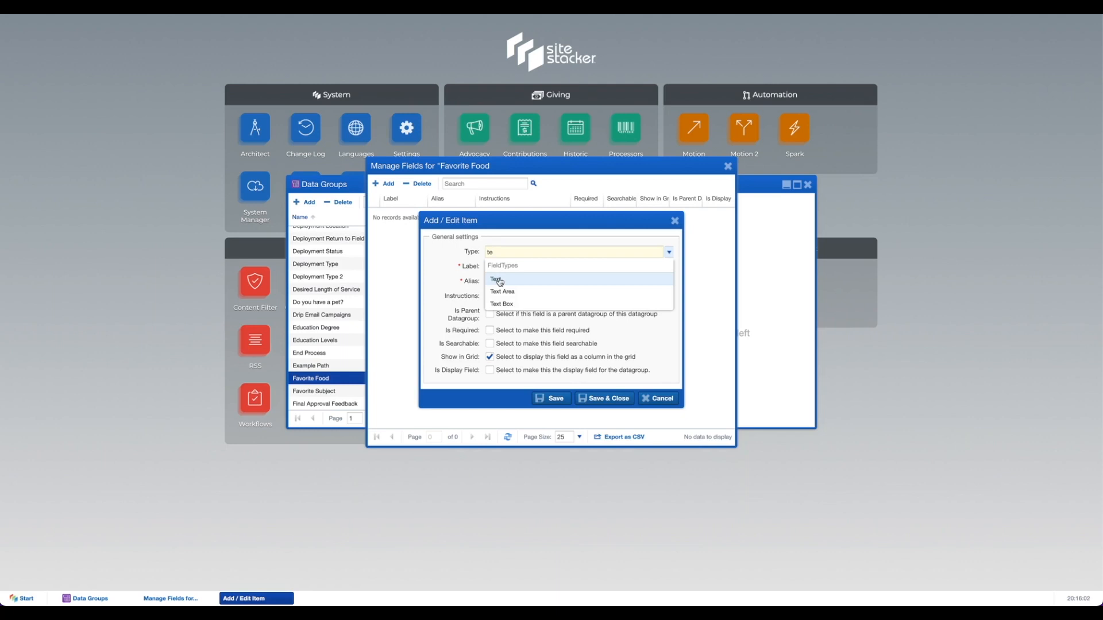
left_click(496, 280)
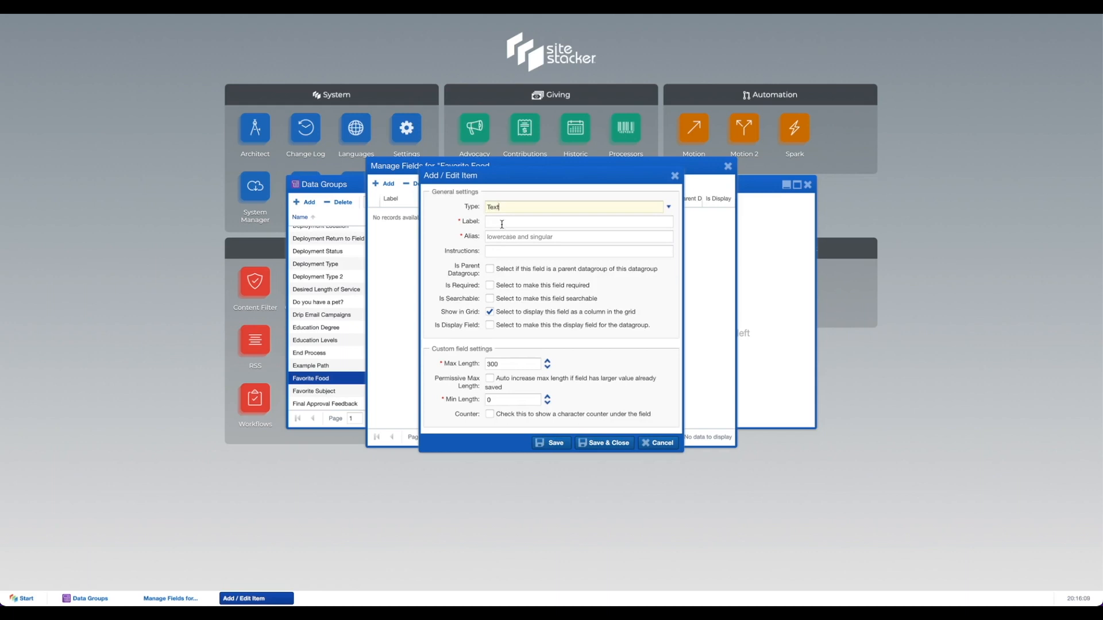
type("Label")
left_click(608, 443)
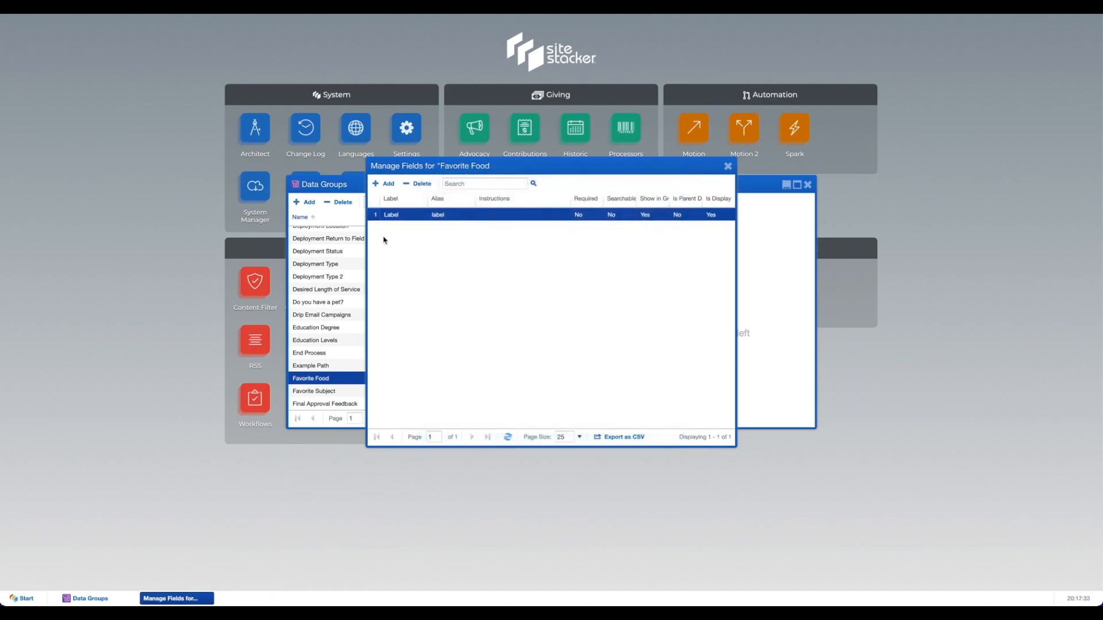
Step: Add a Number field labelled 'Order' to Favorite Food
left_click(383, 184)
type("num")
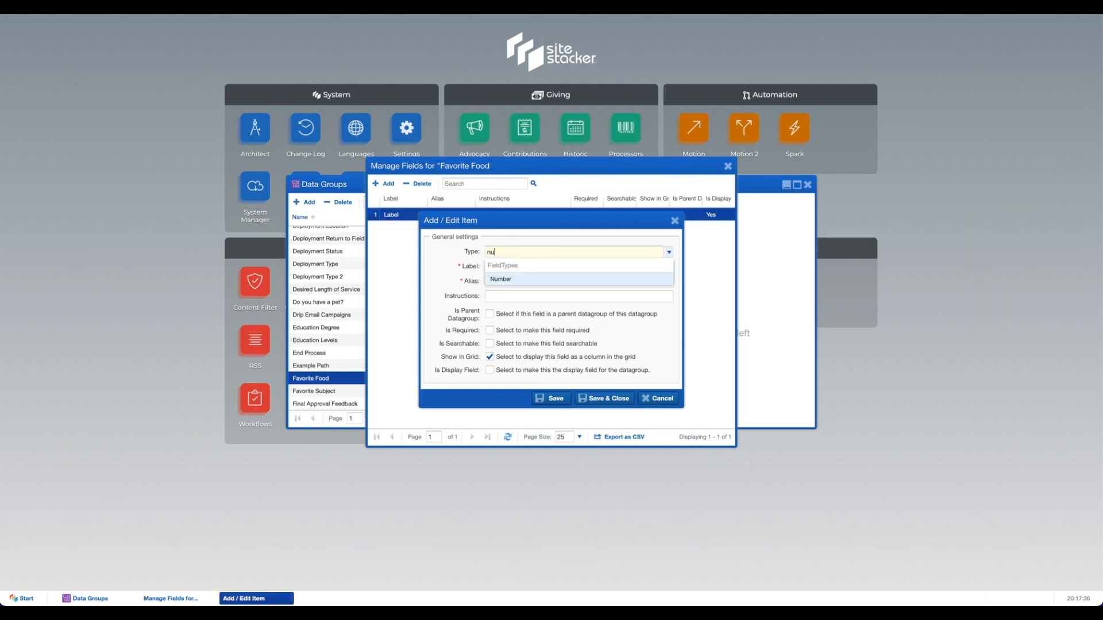
left_click(505, 279)
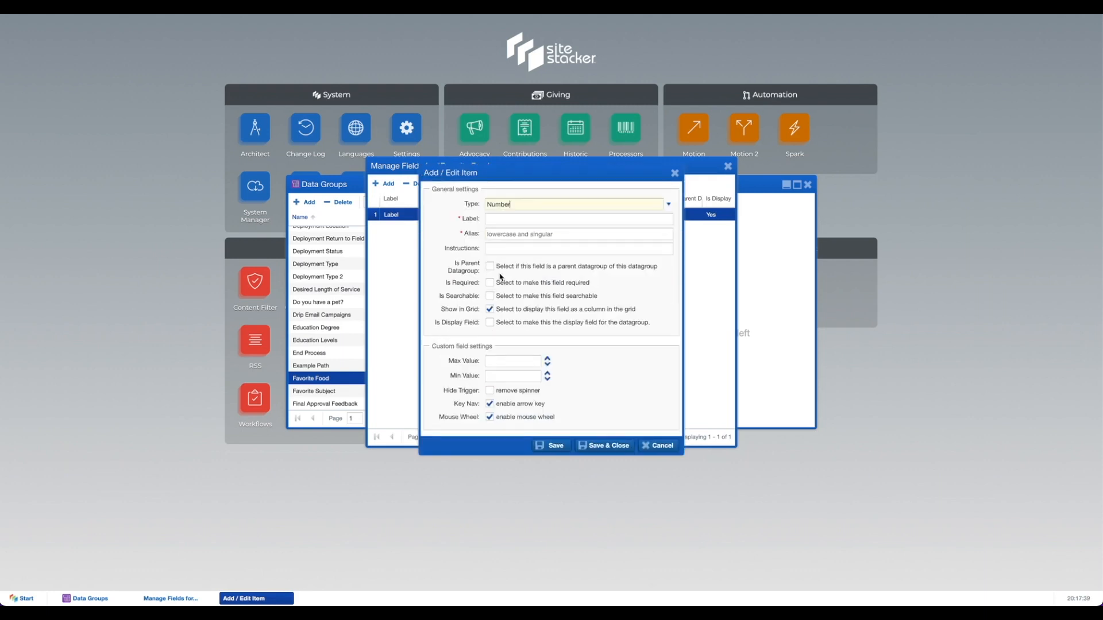
left_click(497, 219)
type("Order")
left_click(585, 447)
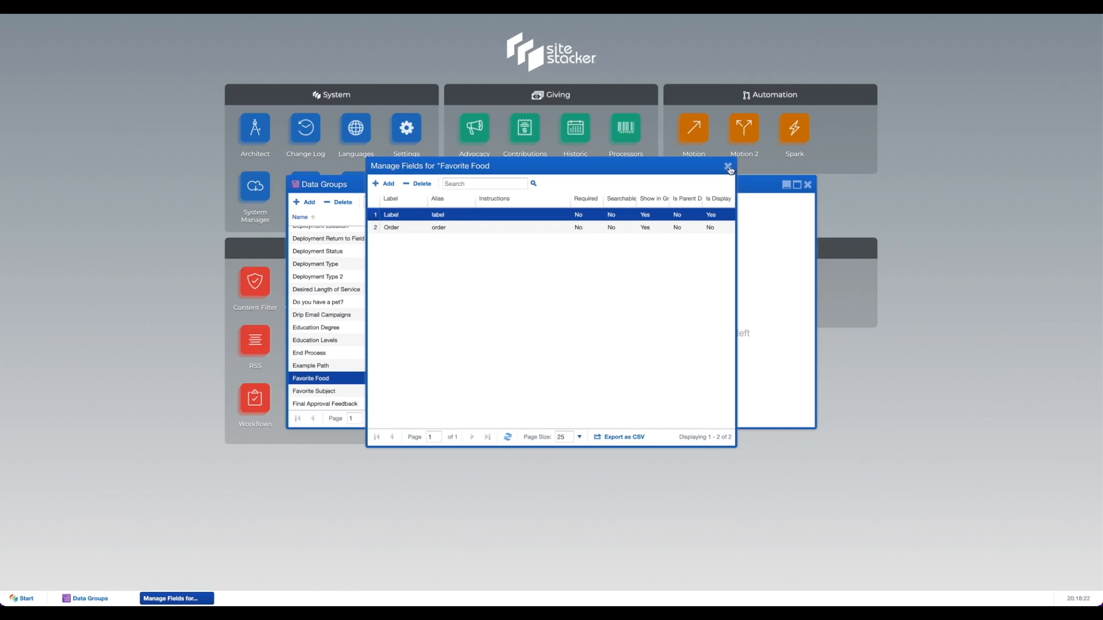
Step: Add the Favorite Food value Pizza with order 1
left_click(728, 167)
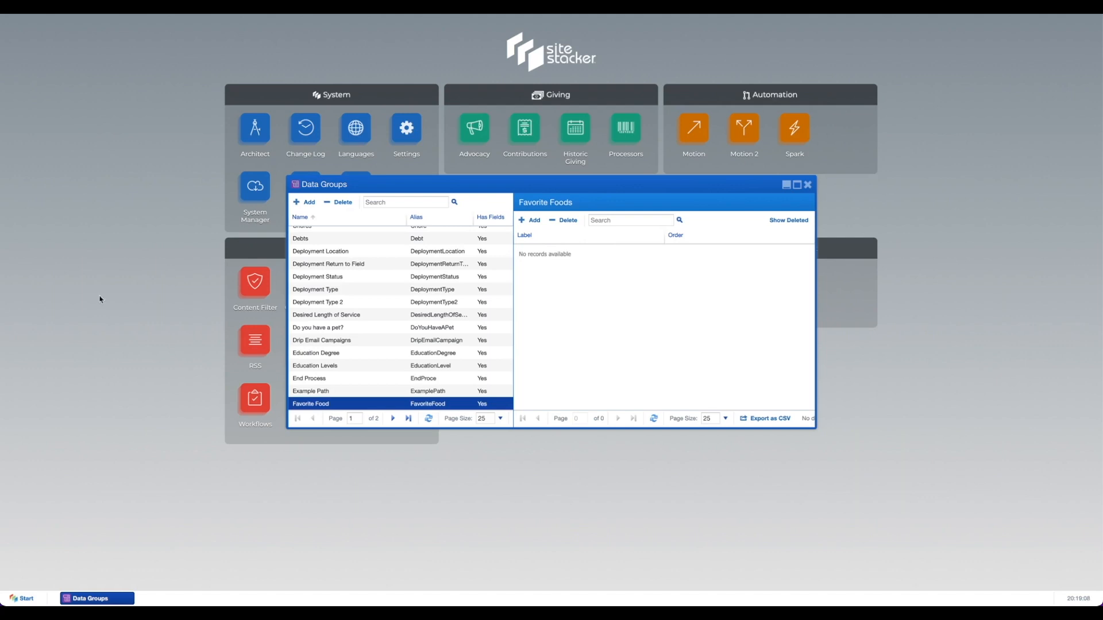
left_click(528, 223)
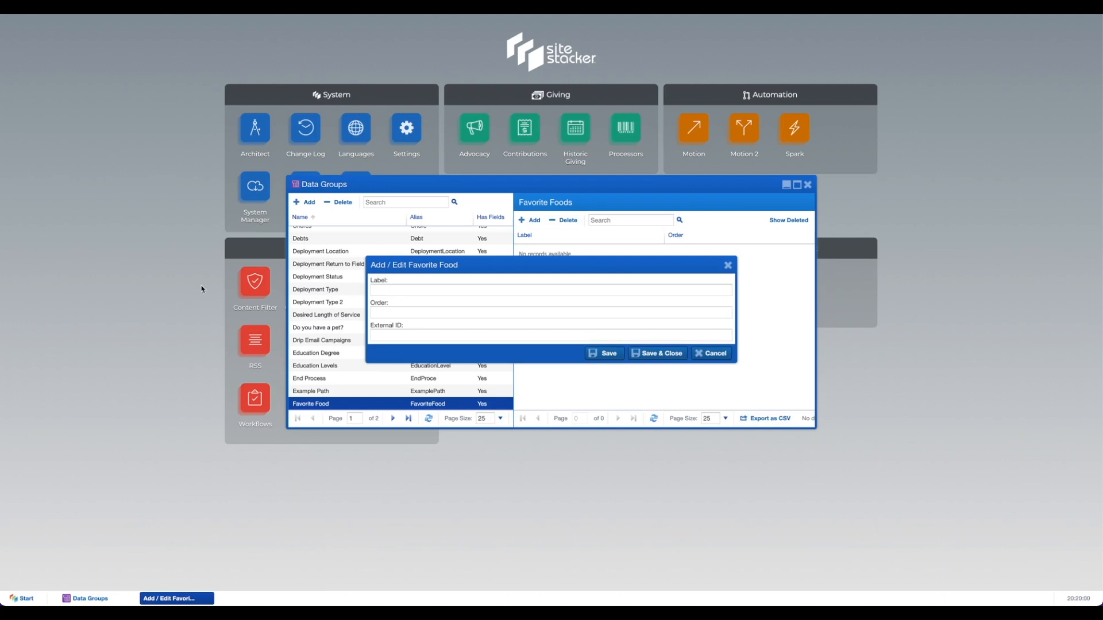
left_click(396, 290)
type("P")
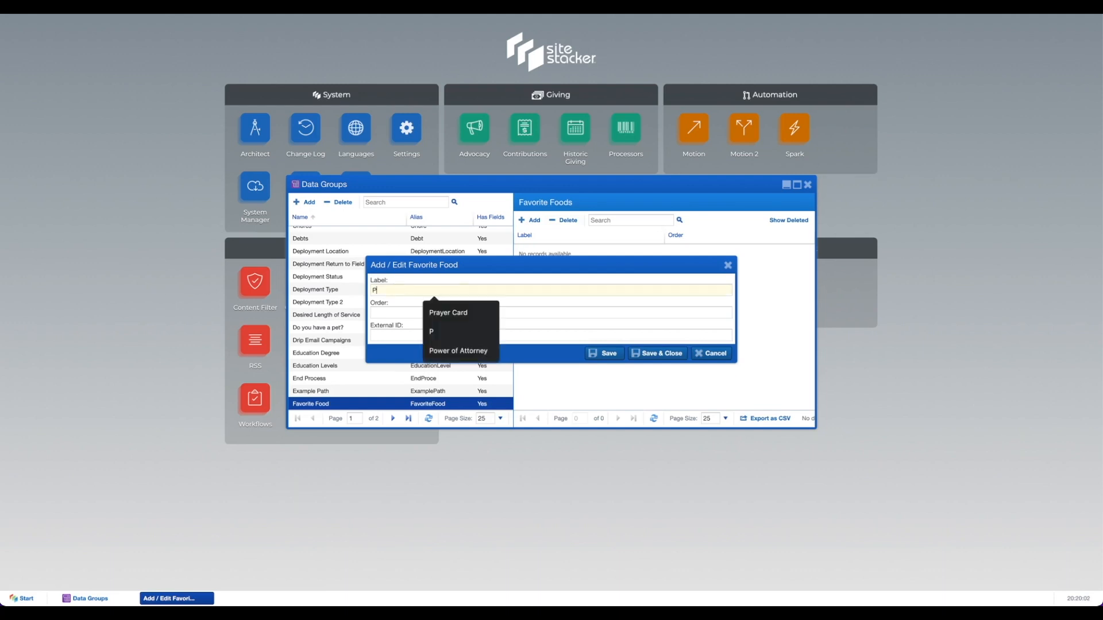
type("izza")
type("1")
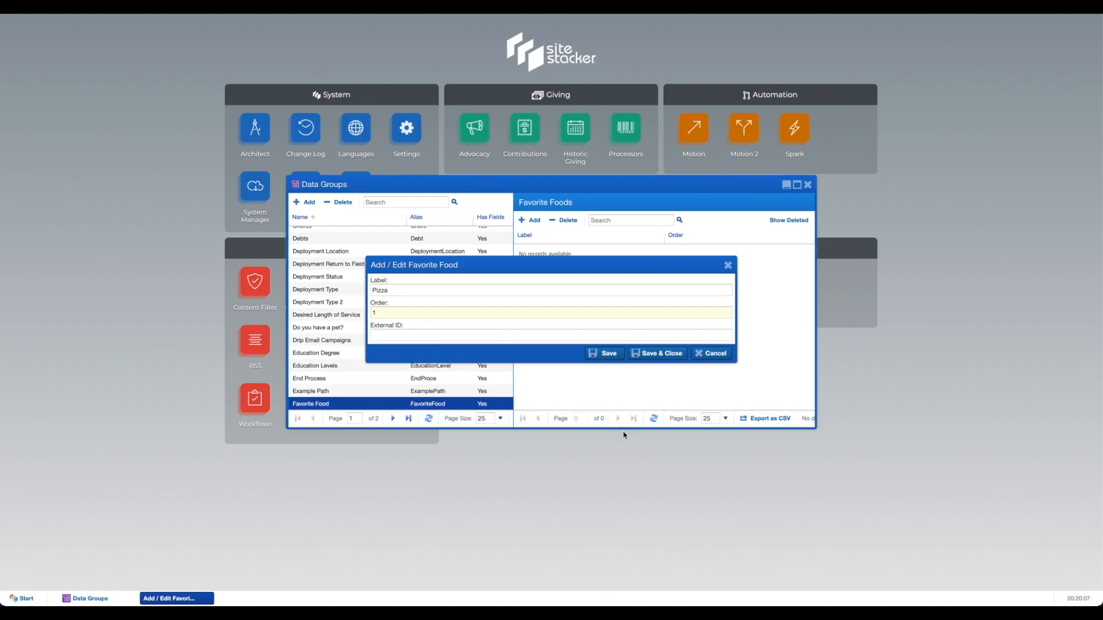
left_click(650, 355)
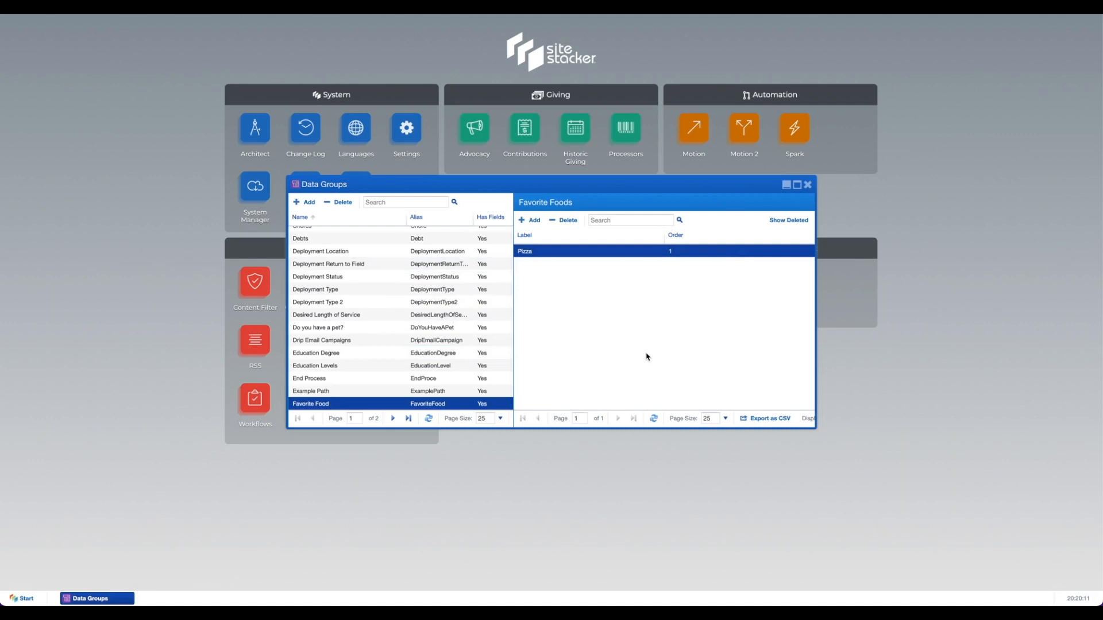
Step: Add the Favorite Food value Hamburgers with order 2
left_click(529, 223)
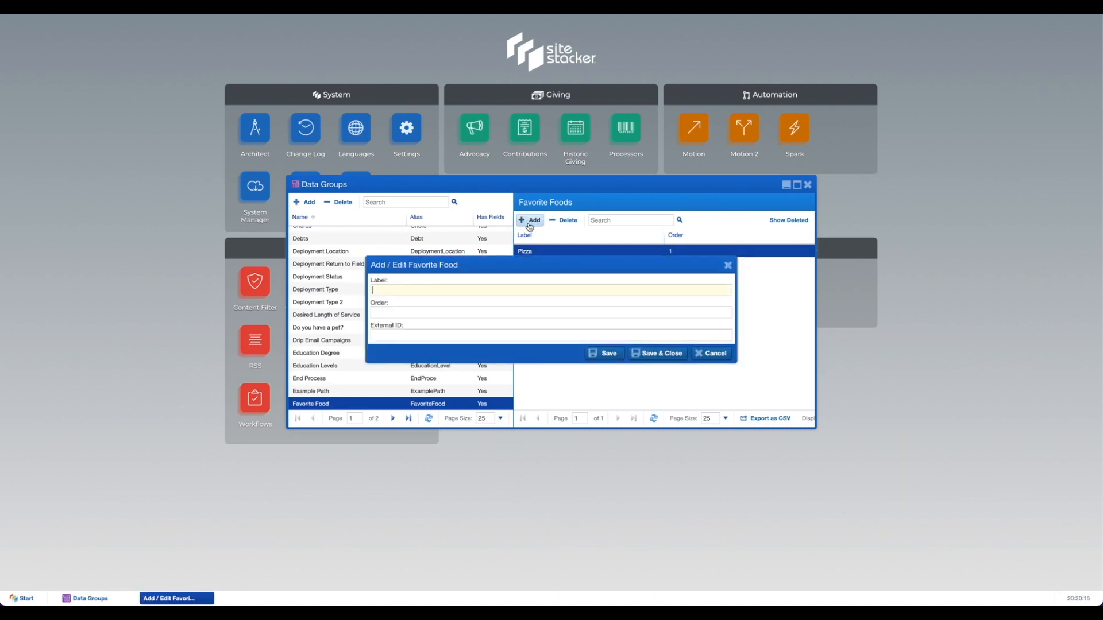
type("Hamburgers")
type("2")
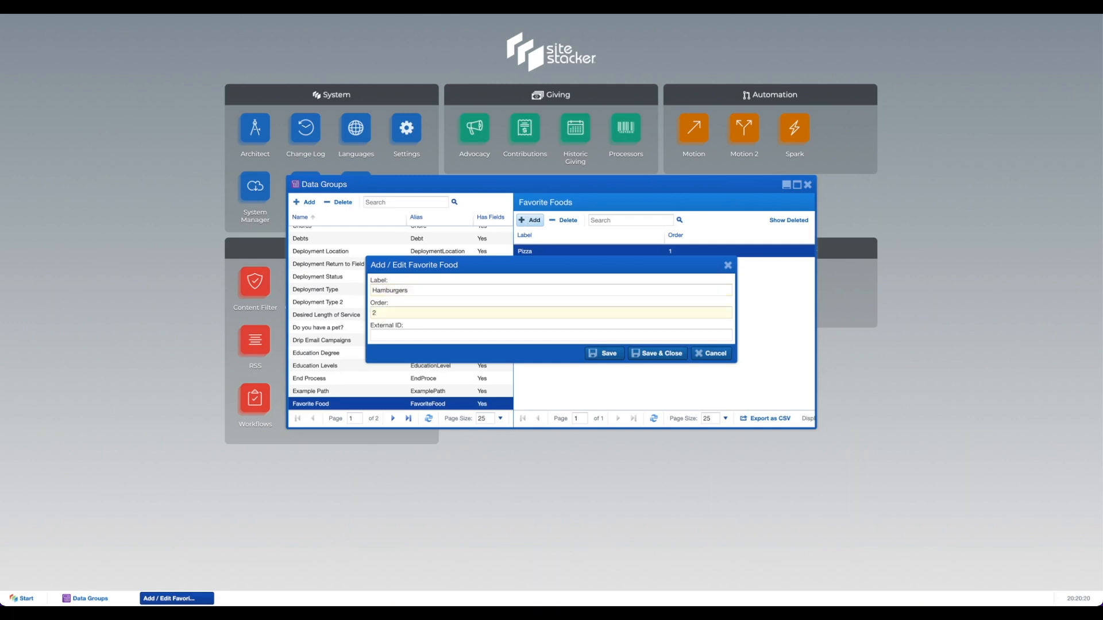
left_click(644, 356)
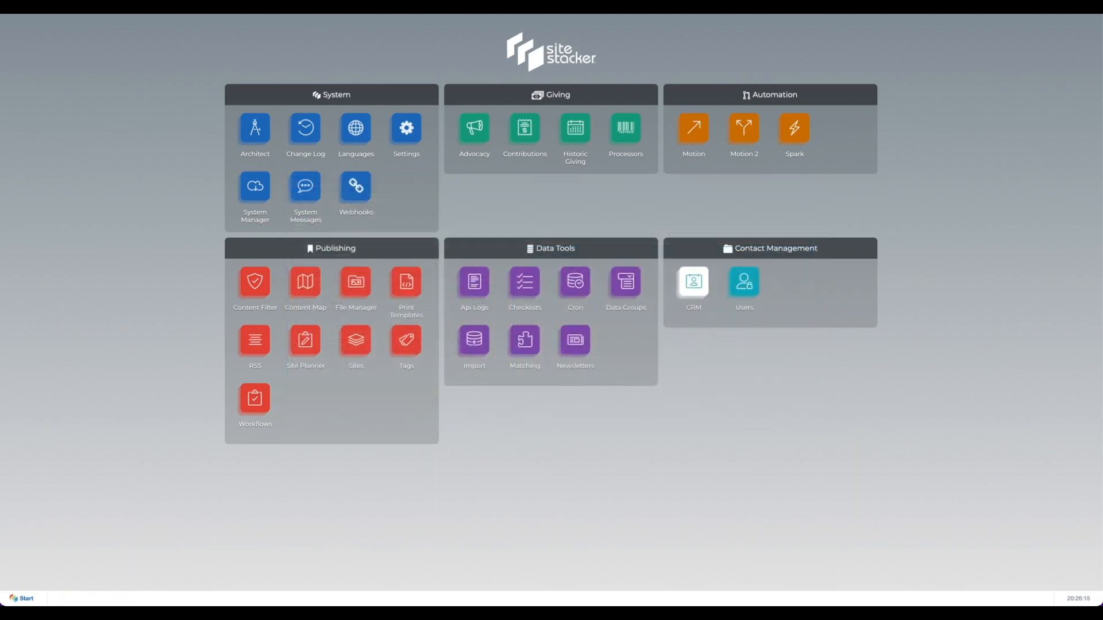
Step: Open CRM Configuration on the Entities tree, from Activities through Volunteer
left_click(693, 289)
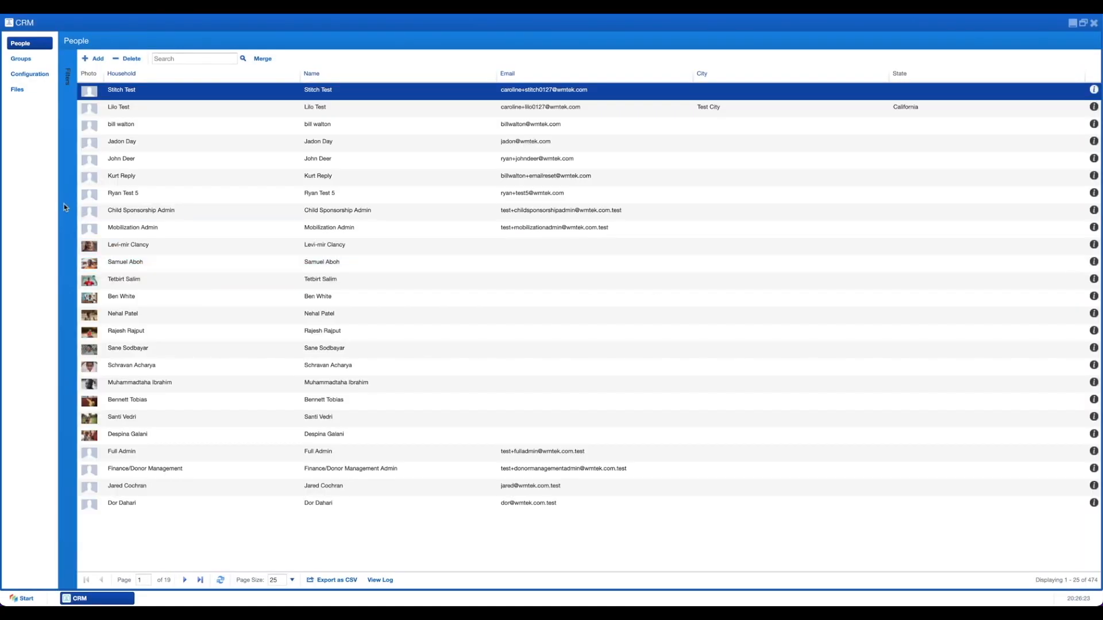
left_click(35, 80)
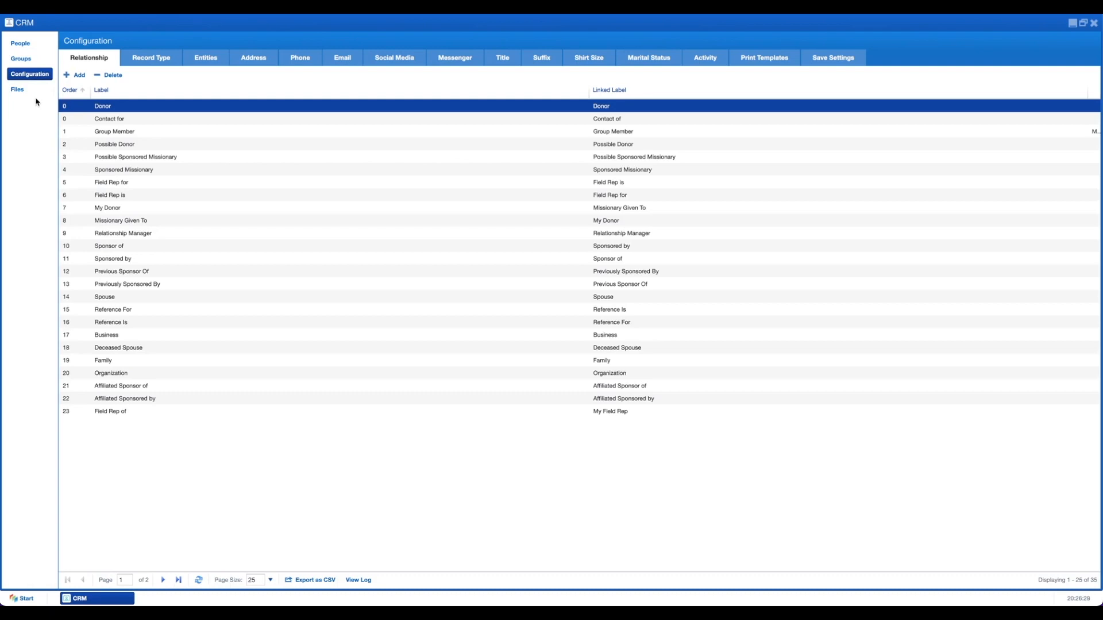
left_click(207, 64)
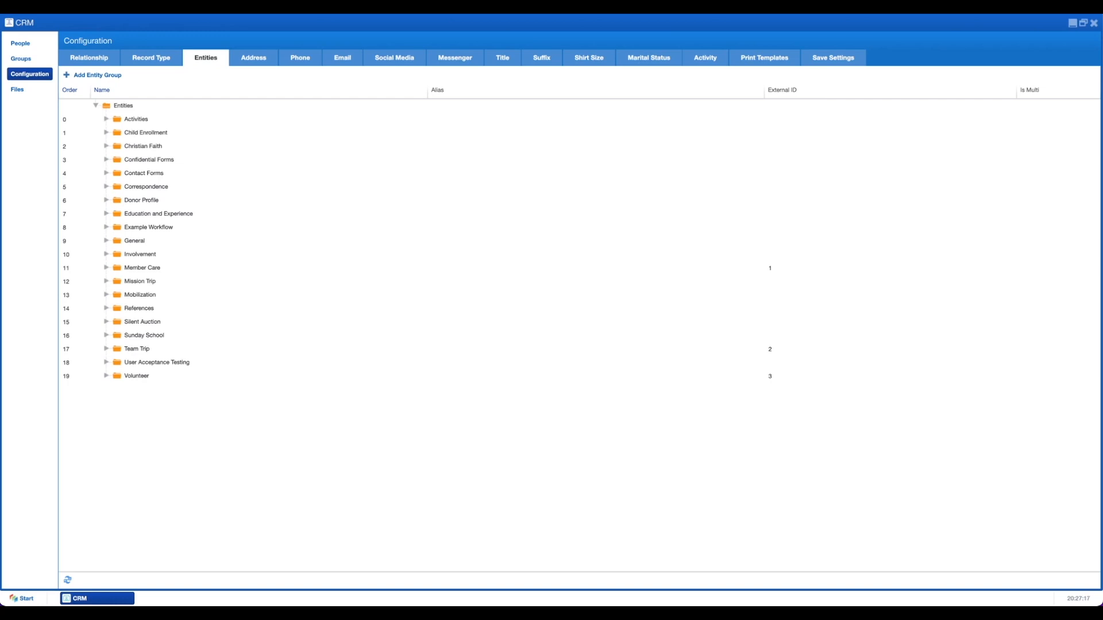
Step: Create a CRM entity group named 'Food Preferences'
left_click(89, 76)
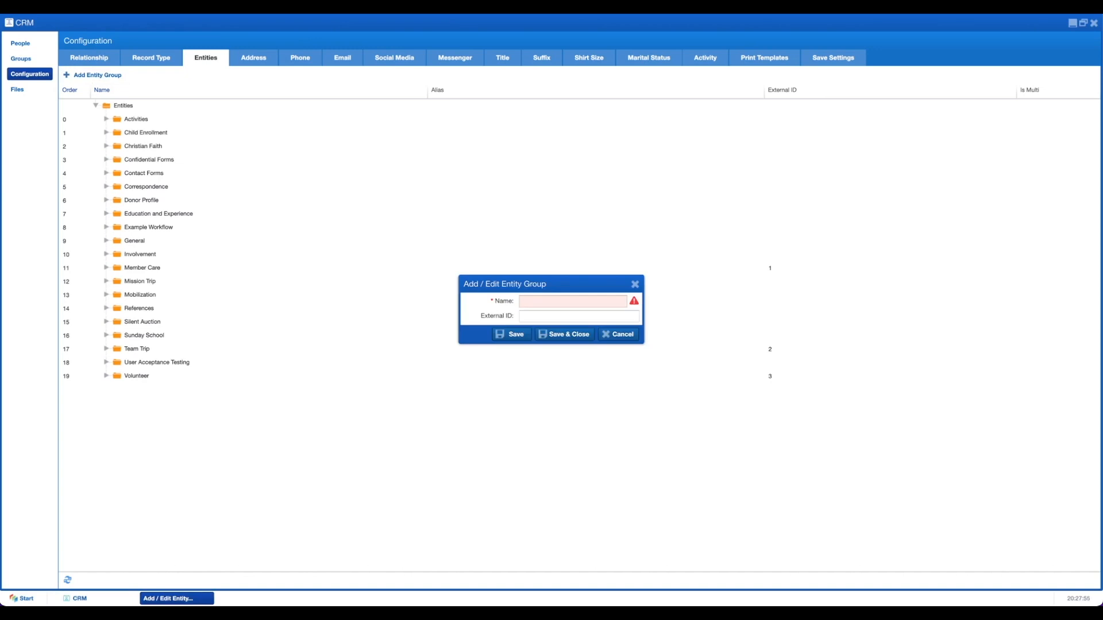
left_click(579, 304)
type("Food Preferences")
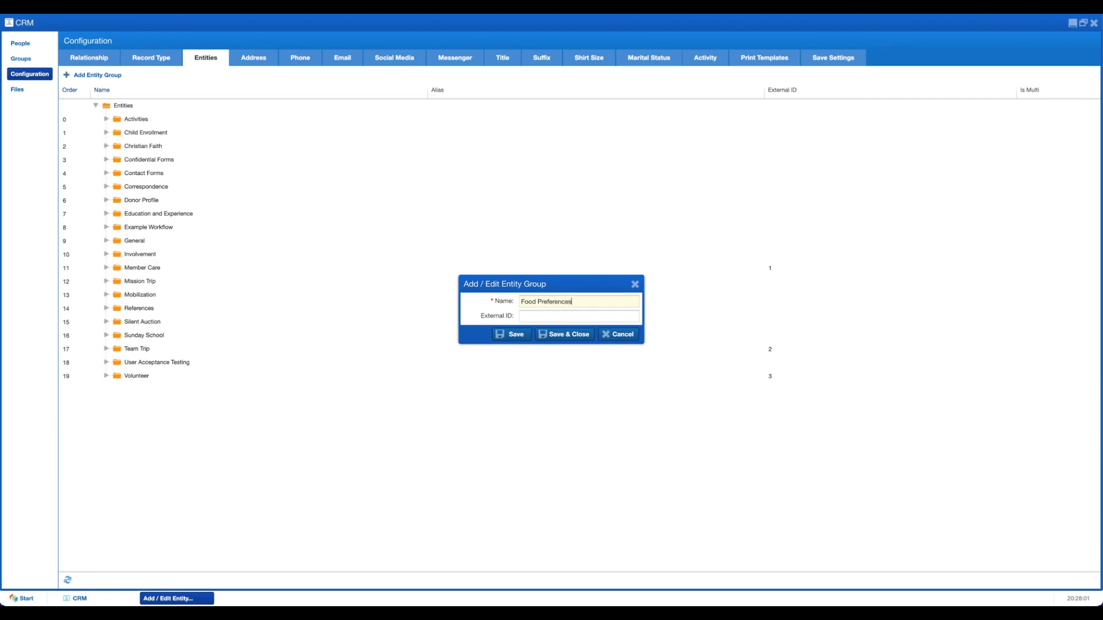
left_click(568, 335)
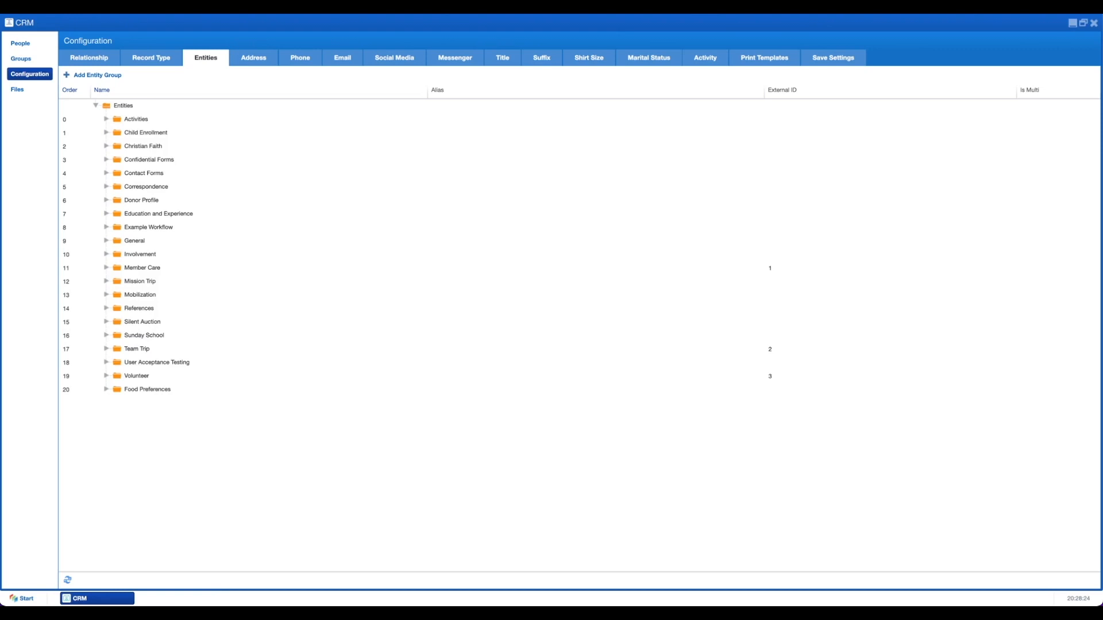
Step: Add a 'Favorite Food' entity inside the Food Preferences group
right_click(141, 390)
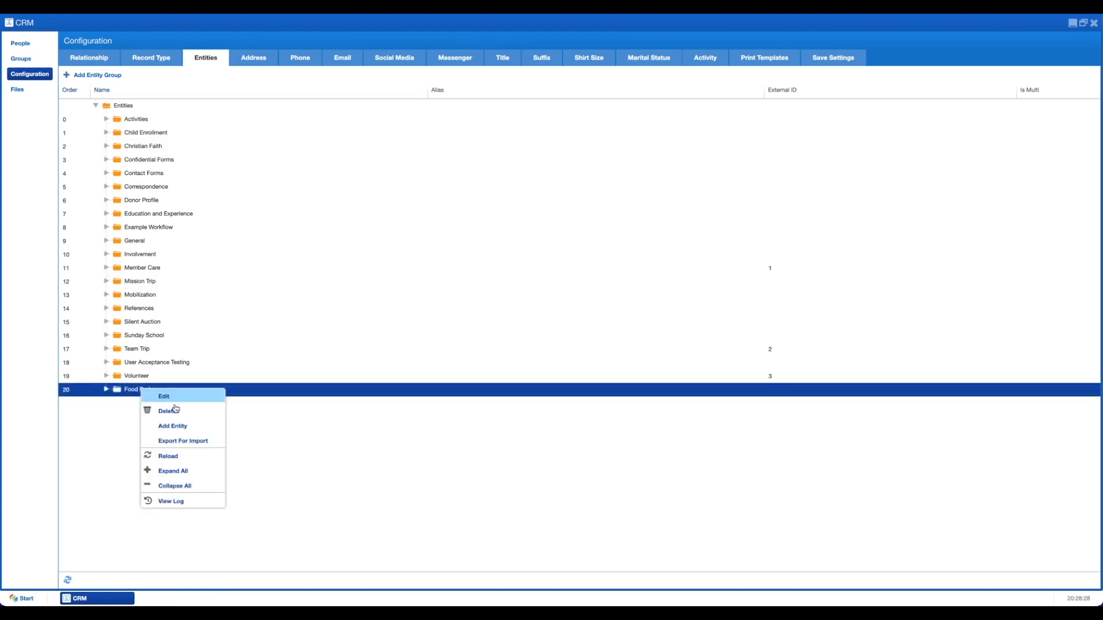
left_click(180, 426)
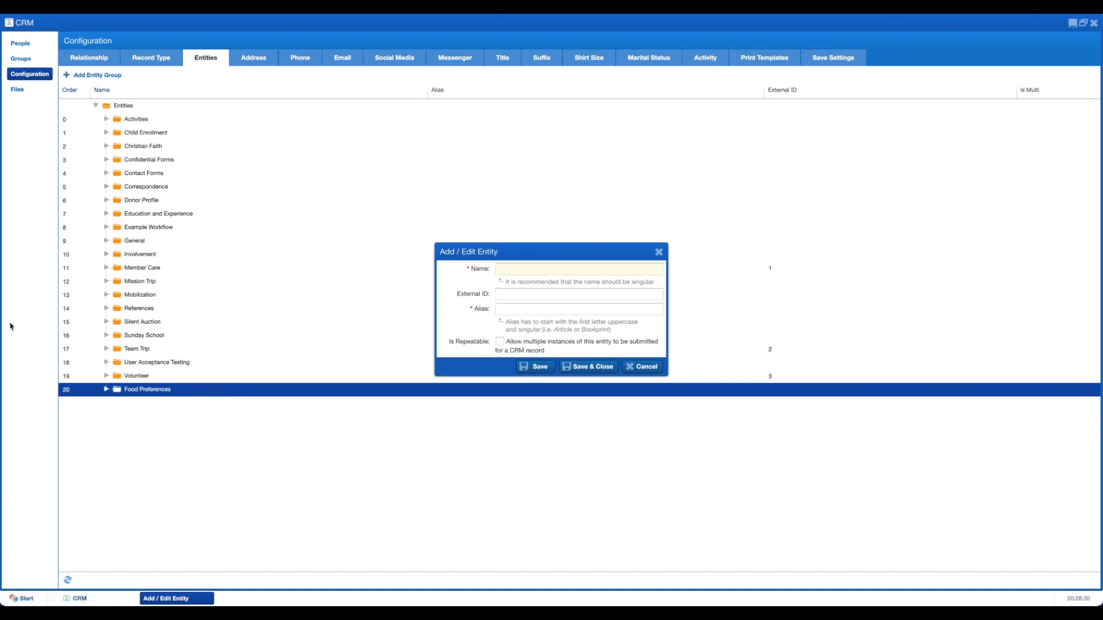
left_click(508, 270)
type("Favorite Food")
left_click(588, 369)
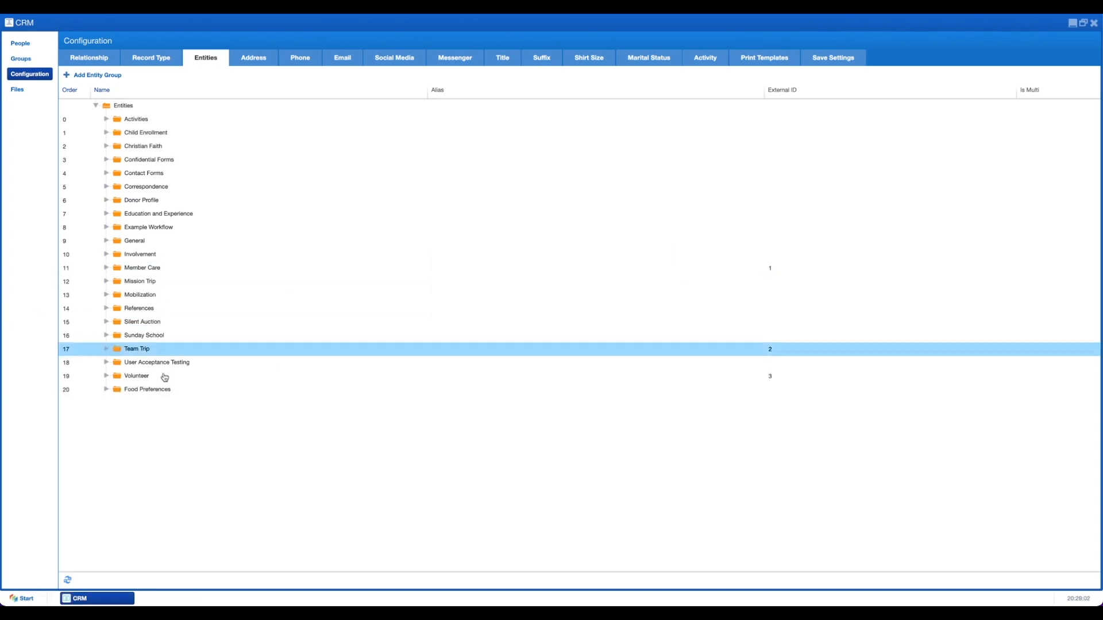
left_click(107, 390)
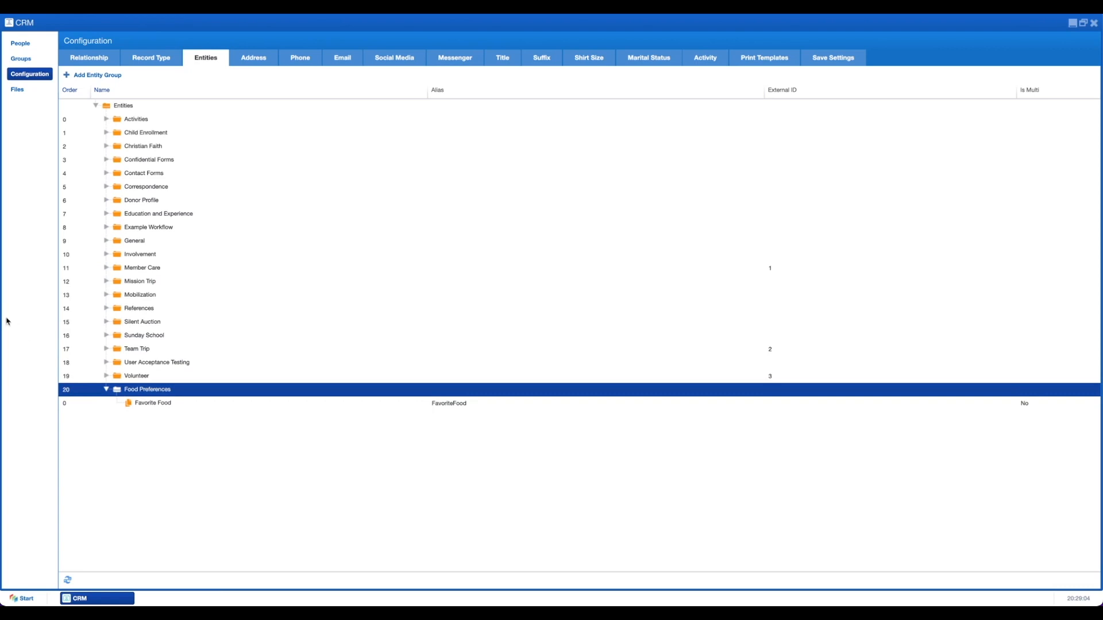
Step: Add a new field on the Favorite Food entity with type Favorite Food data group
right_click(155, 404)
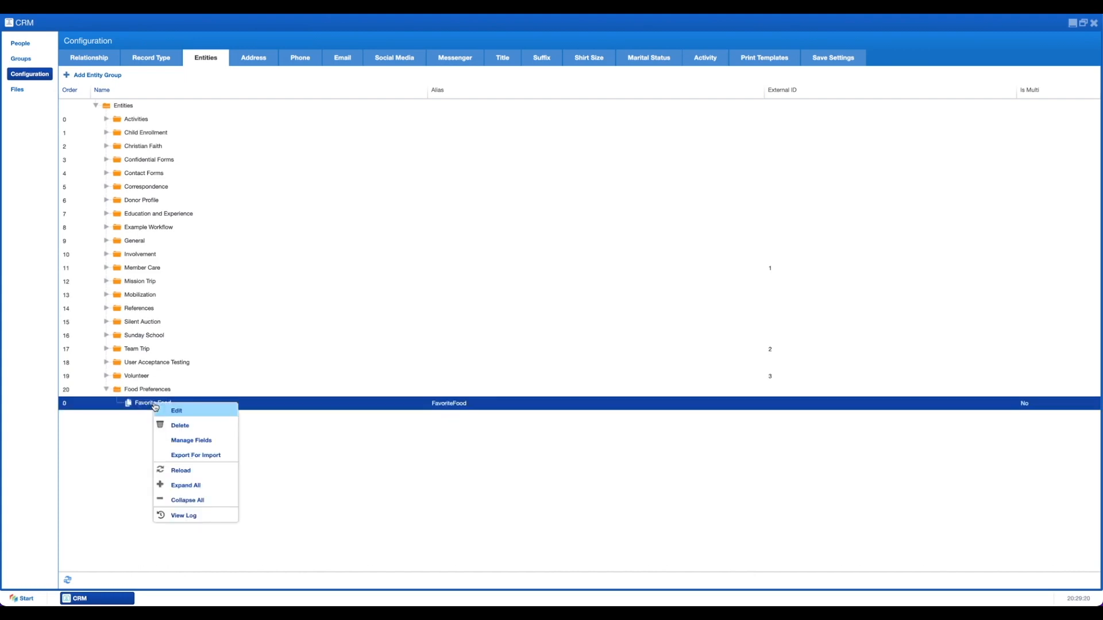
left_click(192, 441)
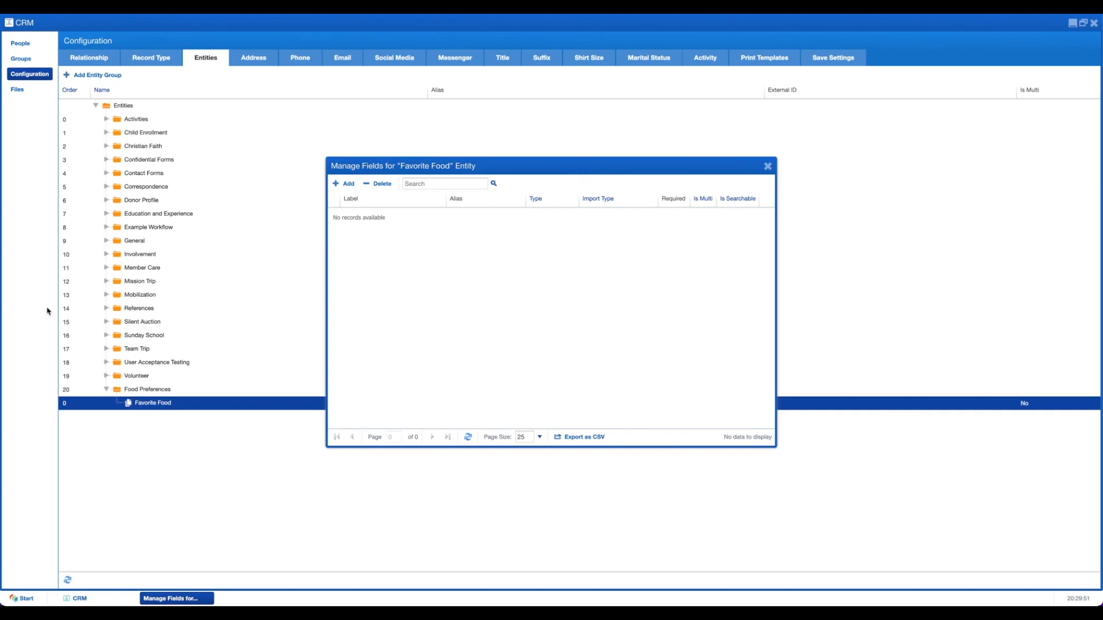
left_click(344, 185)
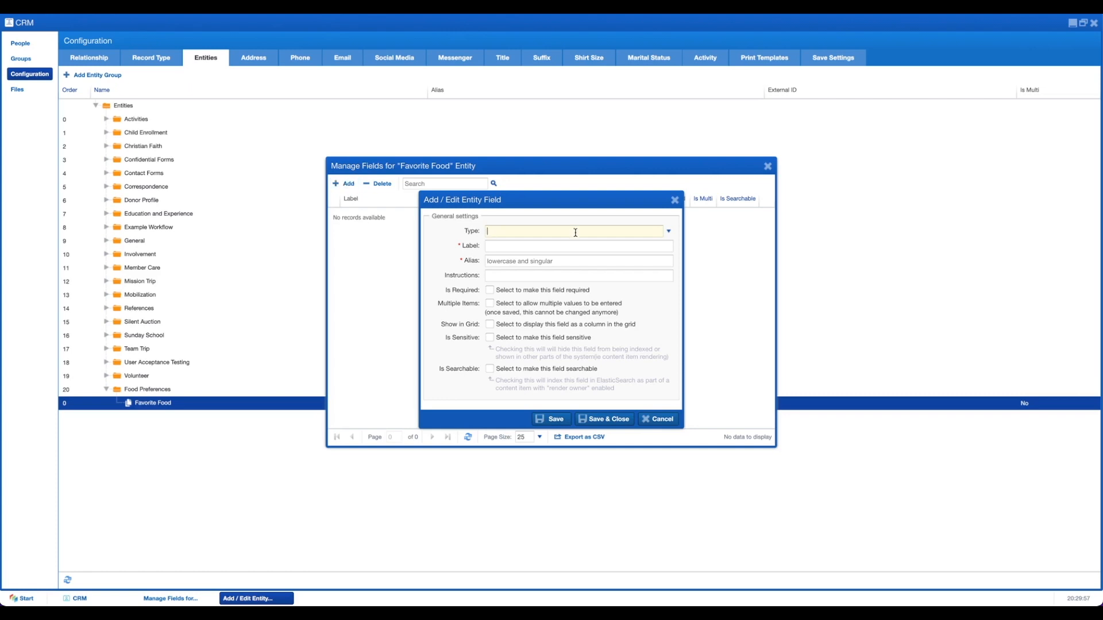
left_click(669, 232)
scroll(598, 270, "down", 5)
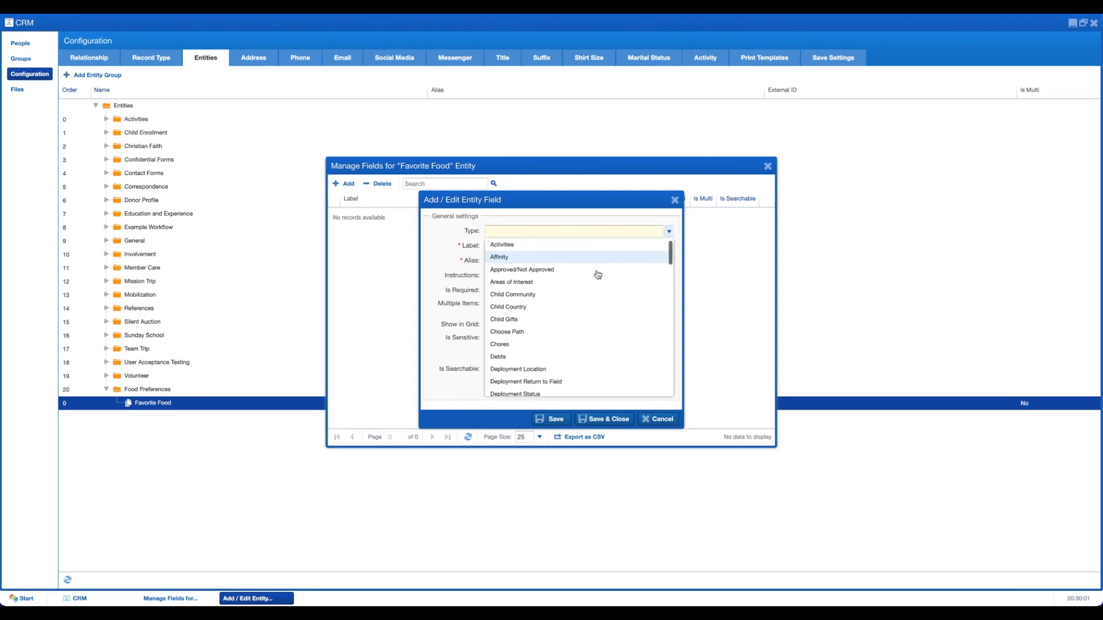
scroll(597, 274, "down", 3)
scroll(597, 275, "up", 10)
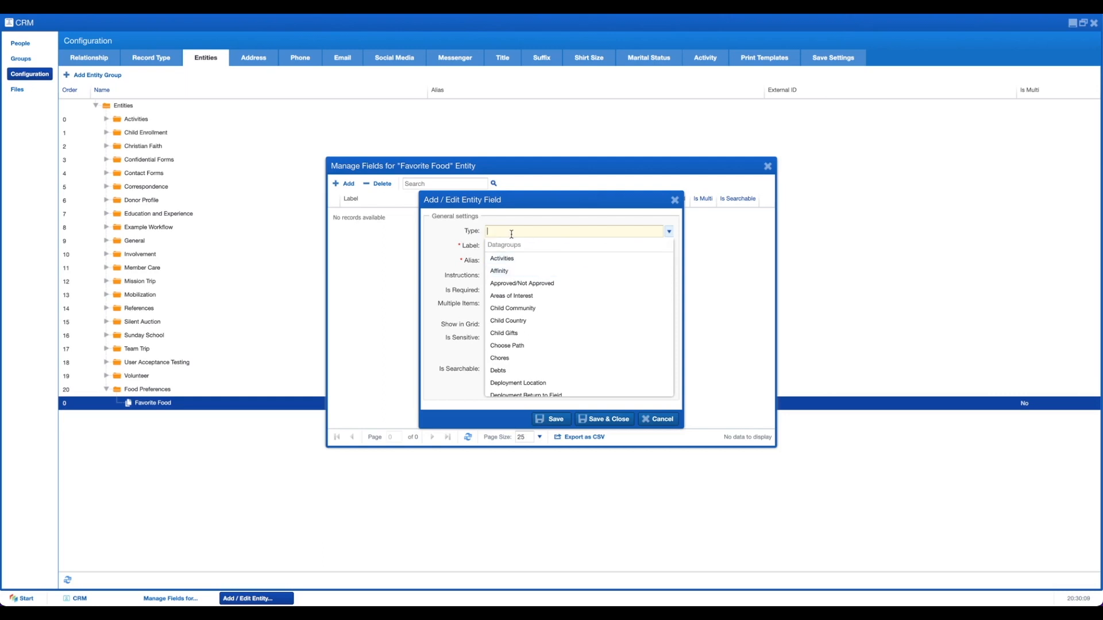
scroll(531, 298, "down", 5)
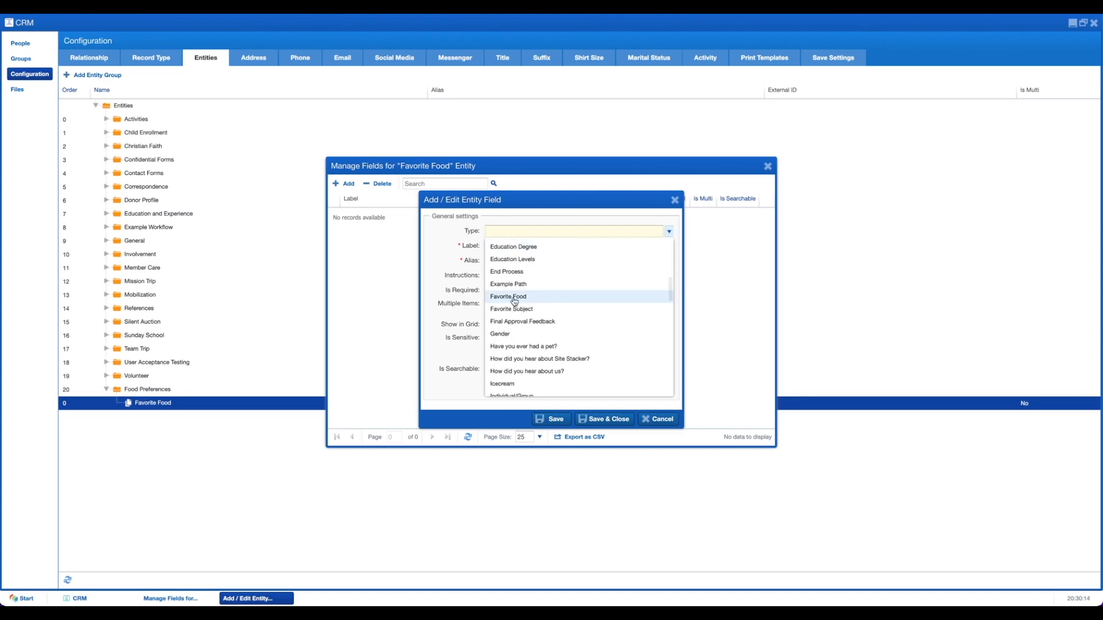
left_click(514, 298)
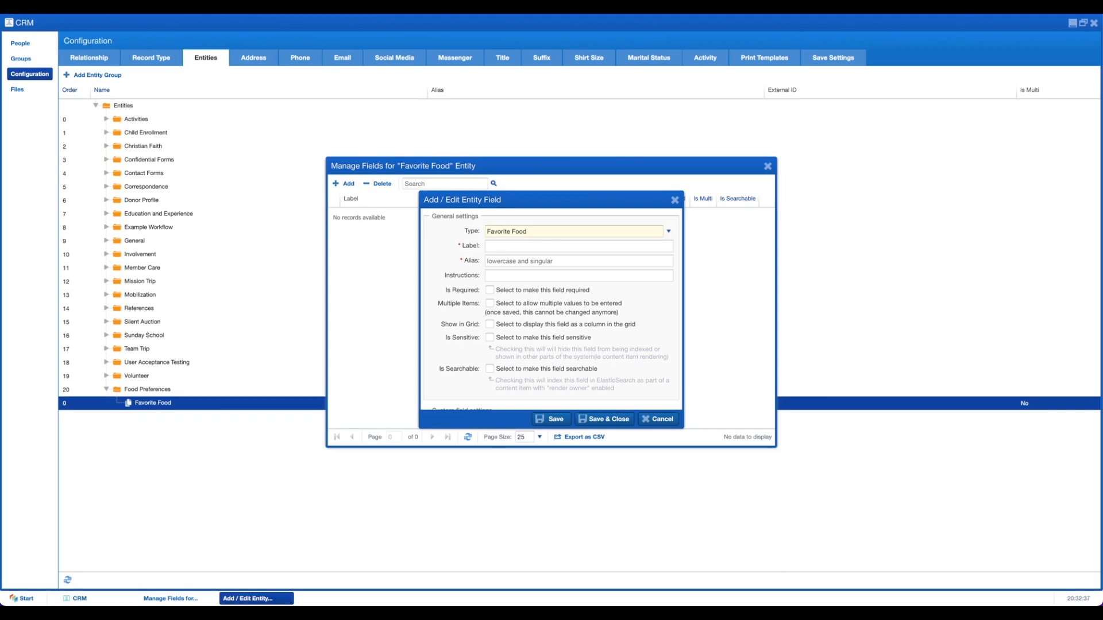
Step: Render the field as a combo box, ordered by Order ascending
scroll(484, 322, "down", 3)
scroll(485, 323, "down", 3)
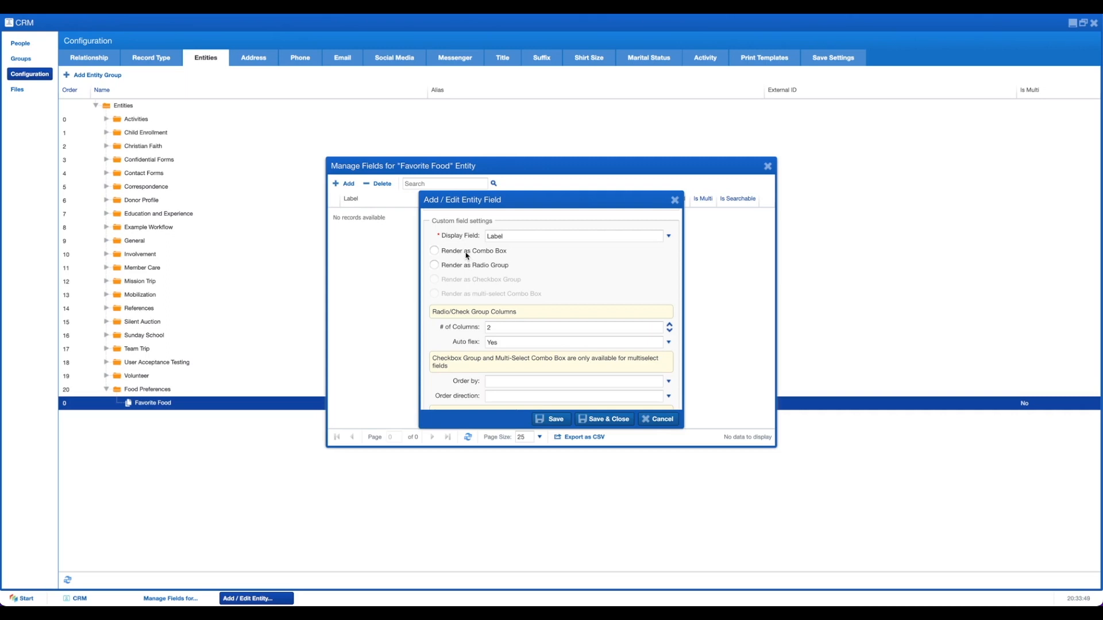
left_click(435, 251)
left_click(504, 382)
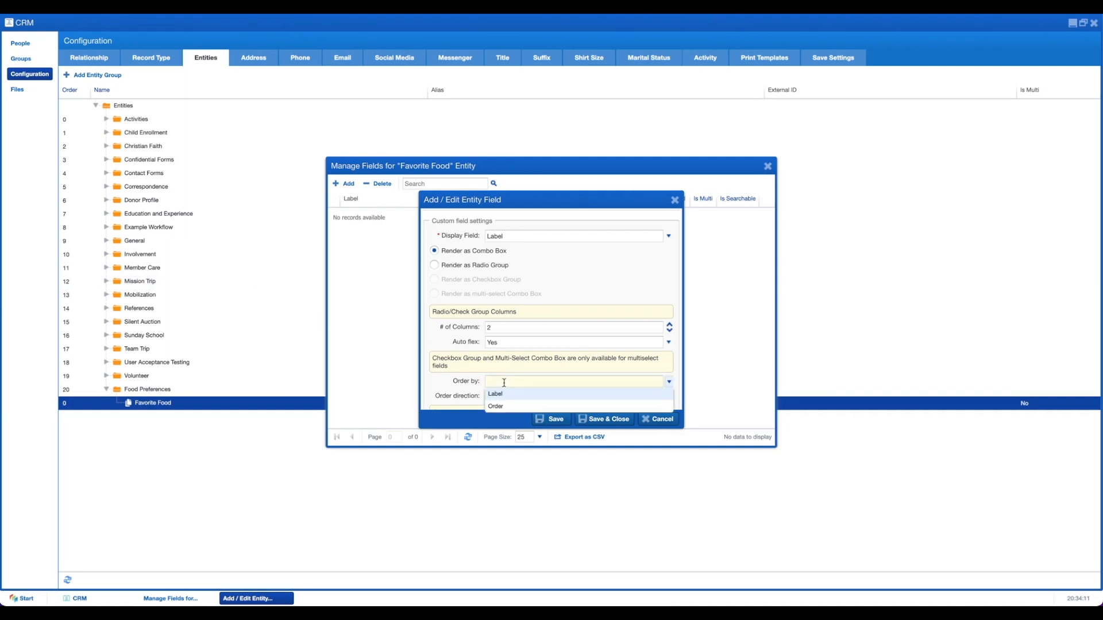
left_click(505, 407)
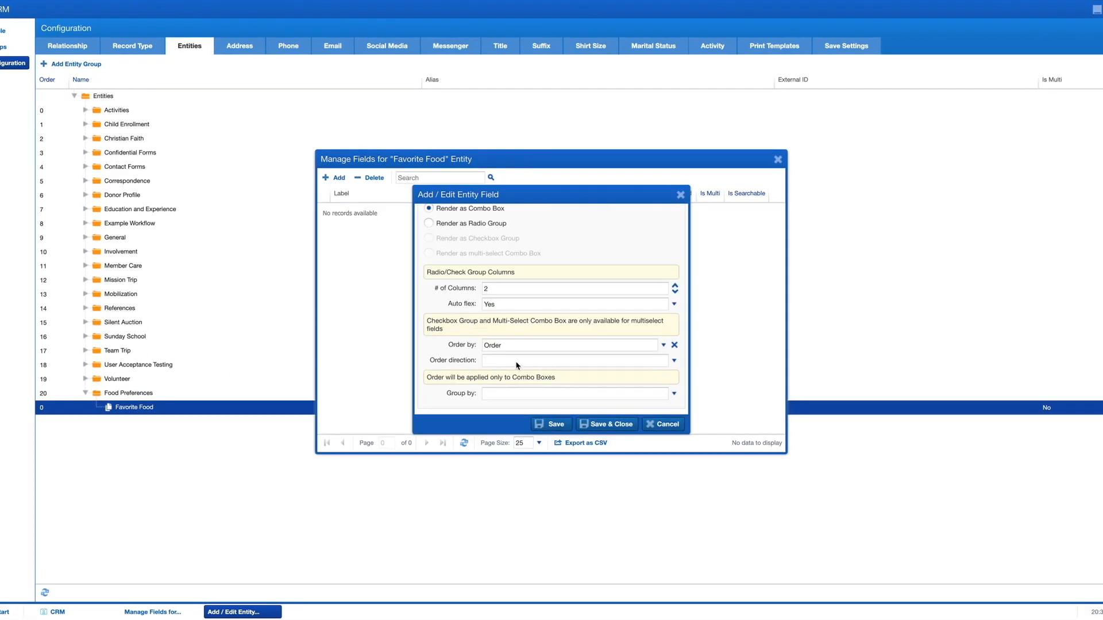
left_click(499, 360)
left_click(499, 374)
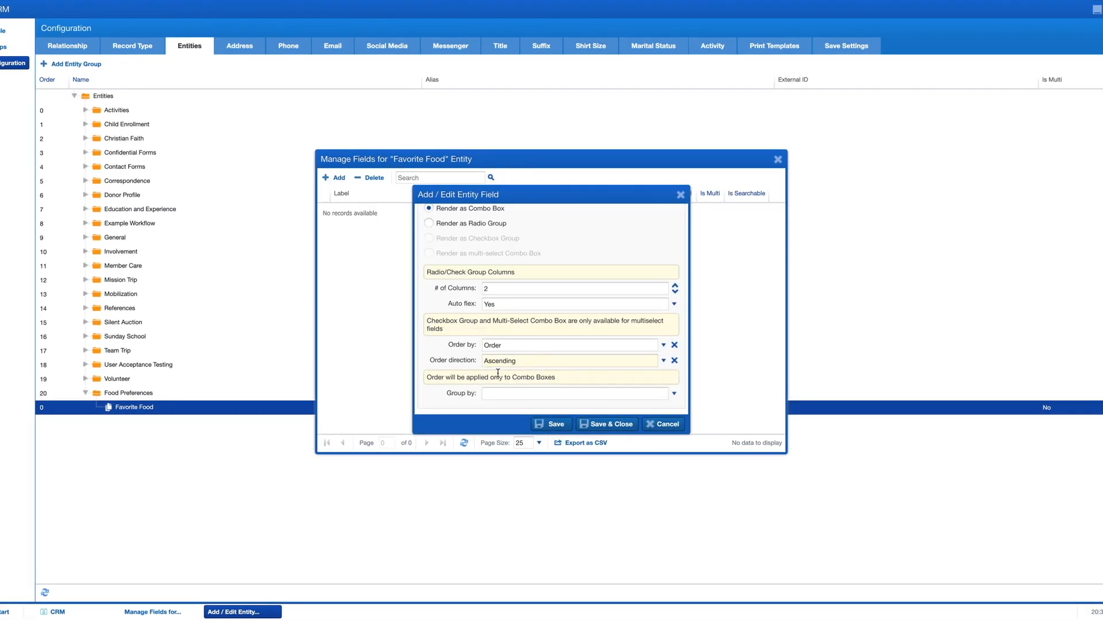
Step: Check the 'Favorite Food' label and save the field
scroll(482, 374, "up", 1)
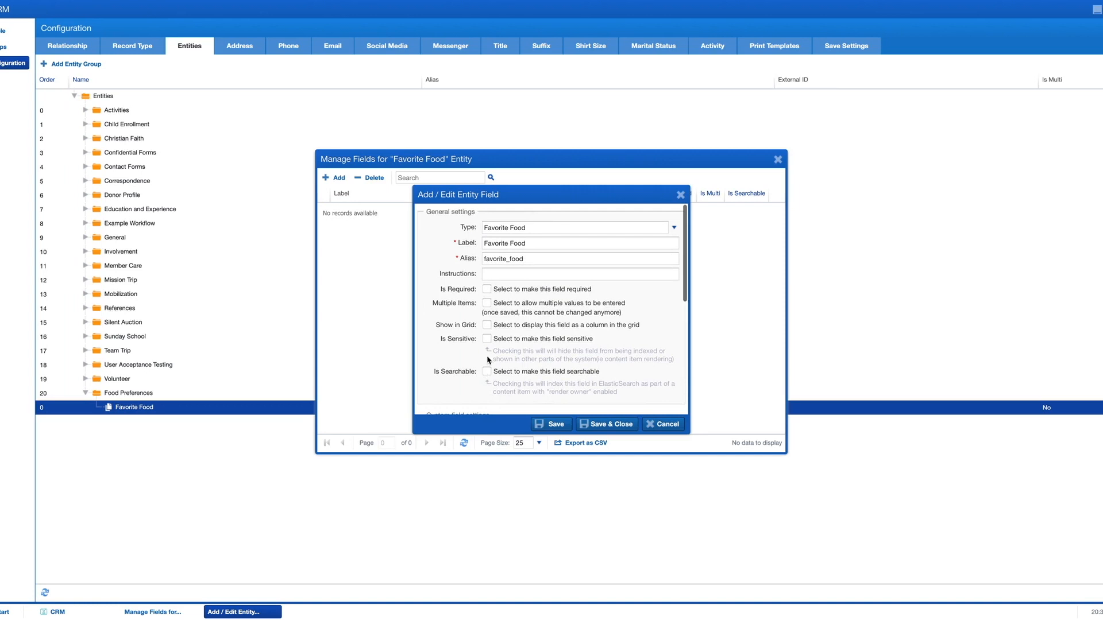
left_click(530, 244)
left_click_drag(530, 244, 480, 248)
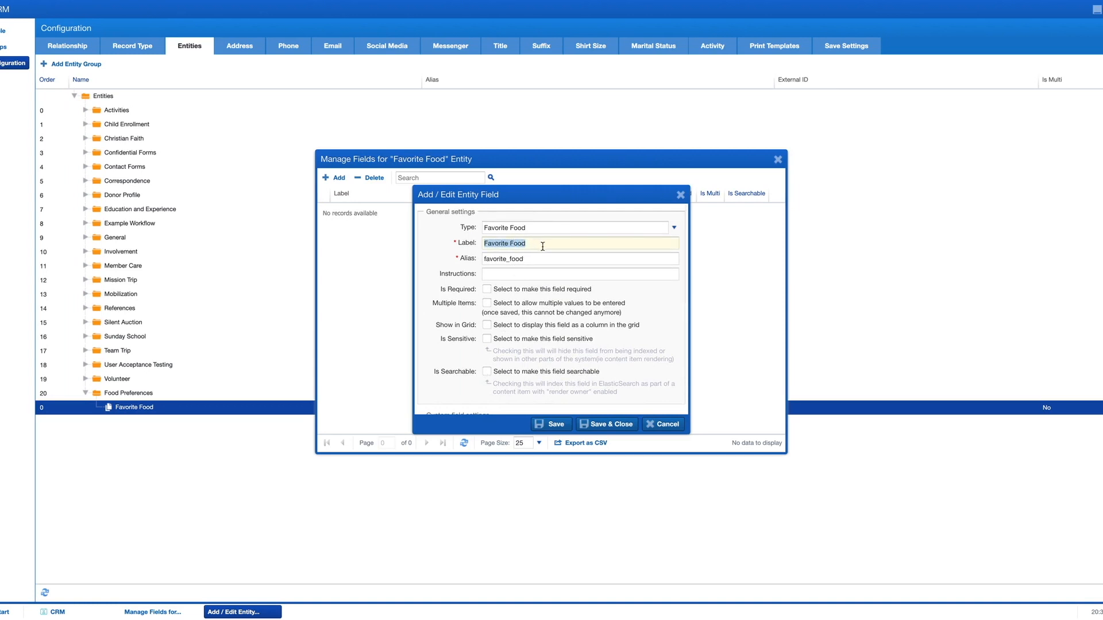
left_click(610, 424)
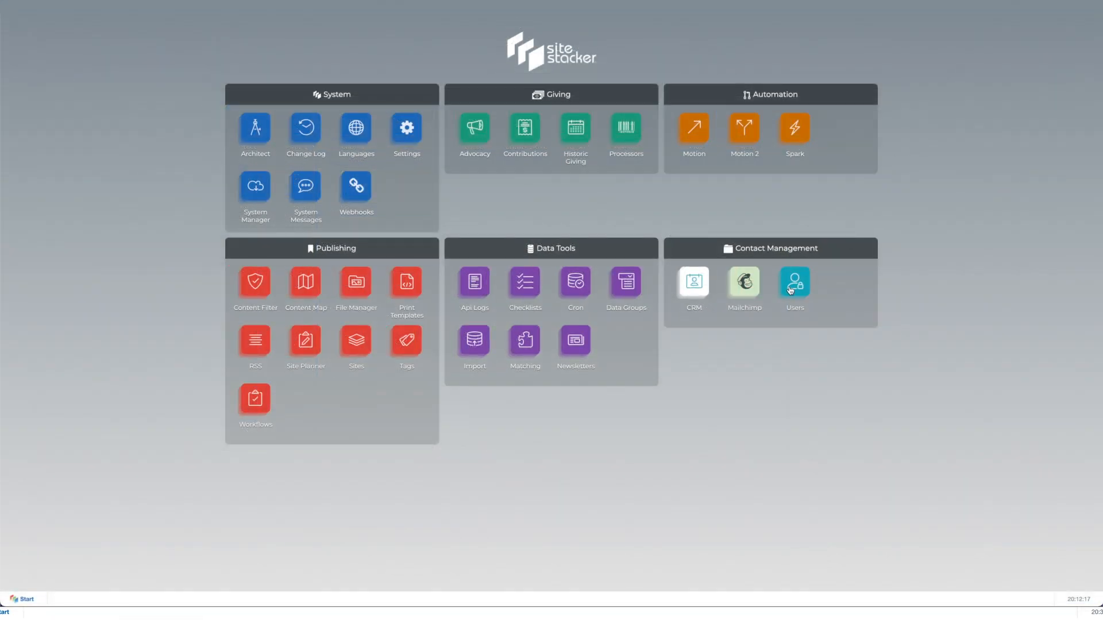
Step: Open the Users app and show its Groups list
left_click(794, 284)
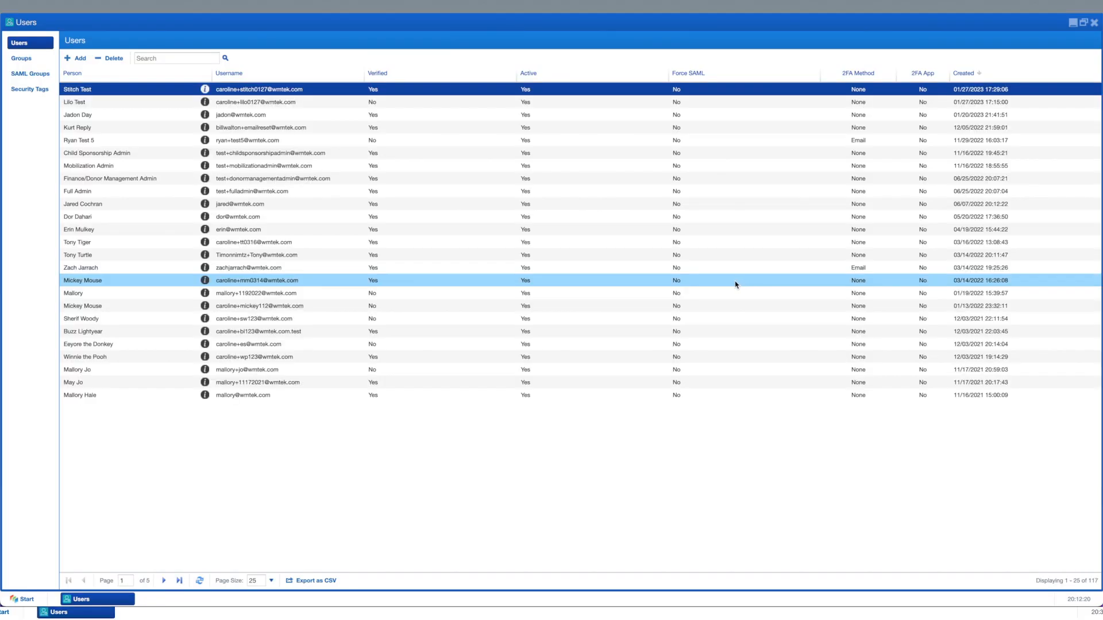
left_click(14, 58)
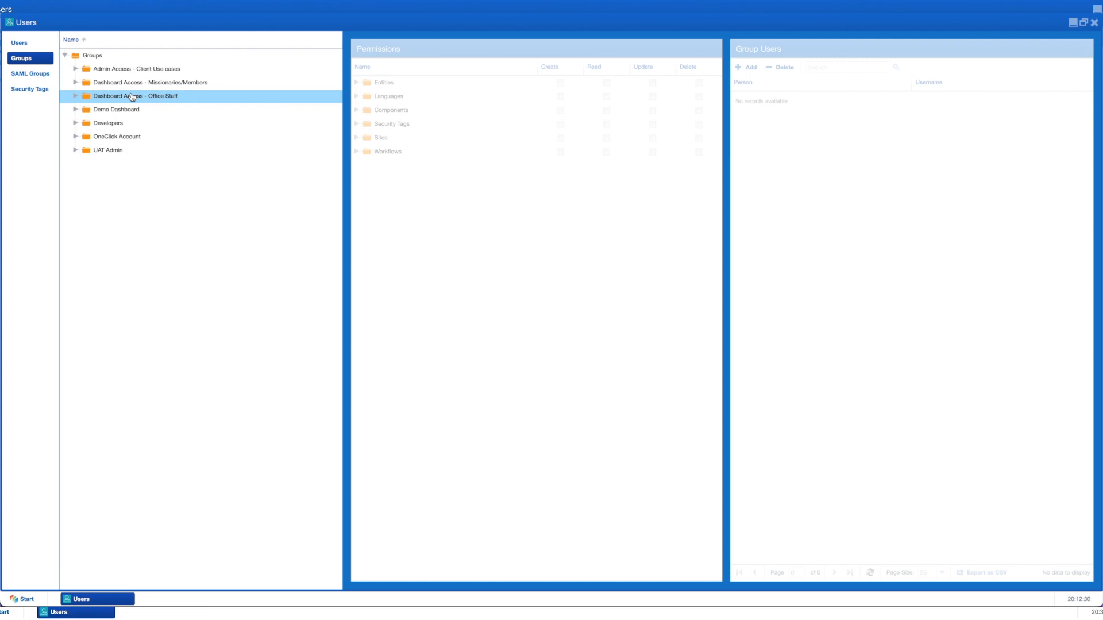
Step: Create a new user group named 'Food Admin' under Groups and select it
left_click(114, 55)
right_click(117, 56)
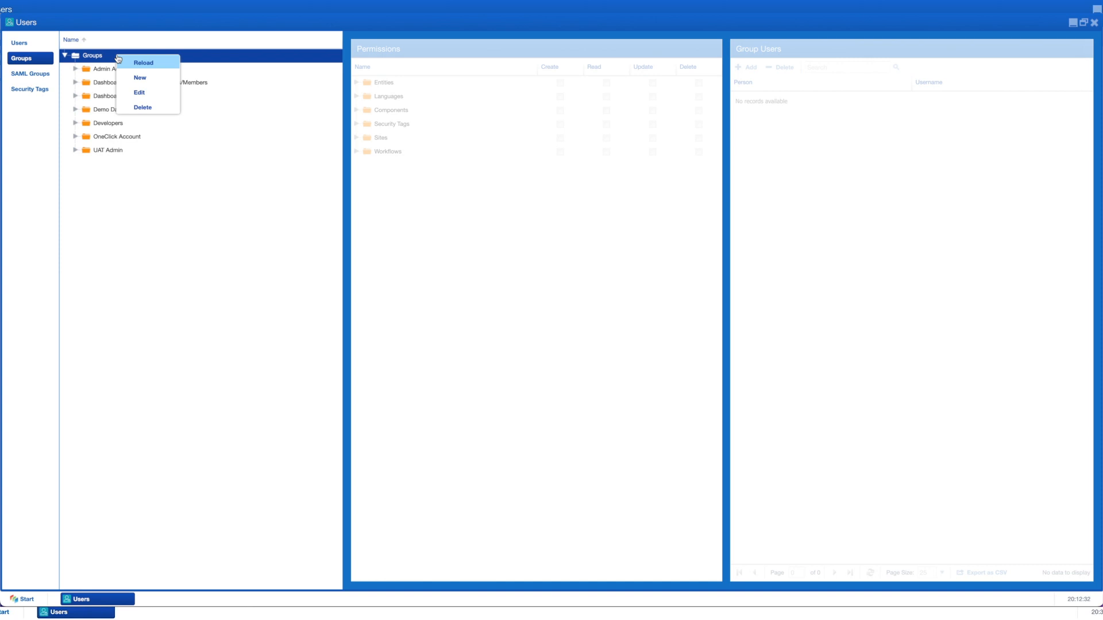
left_click(143, 79)
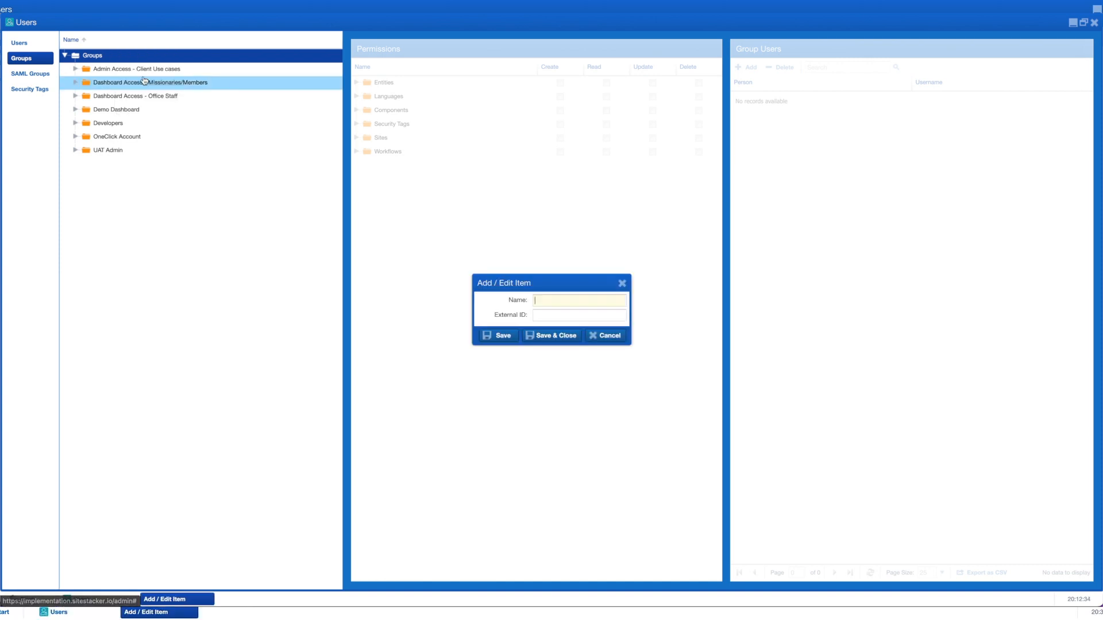
type("Food Admin")
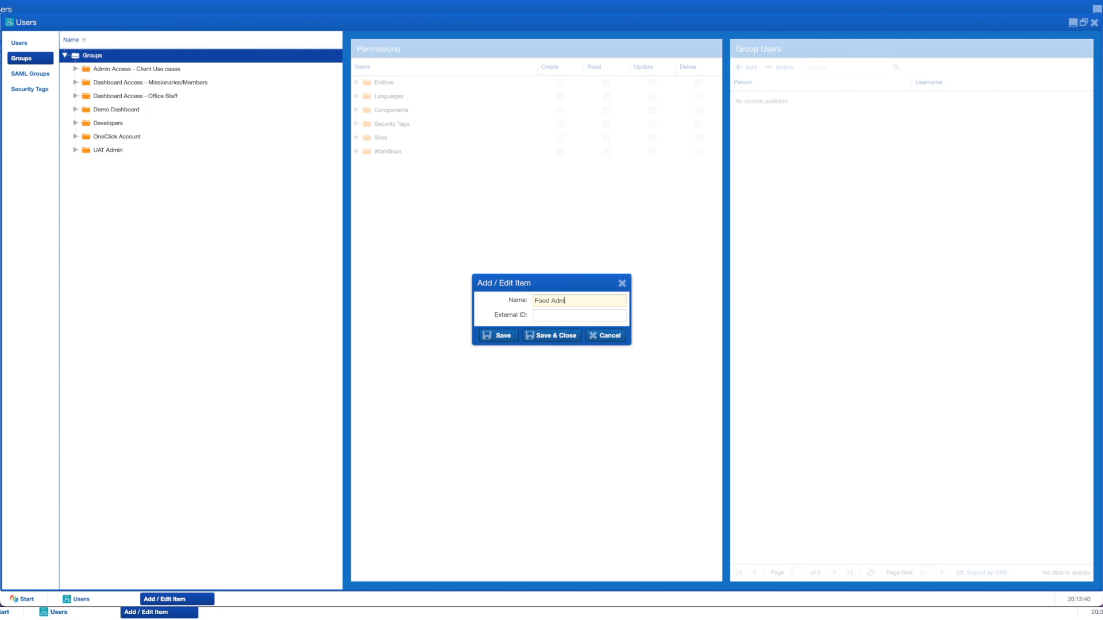
left_click(560, 337)
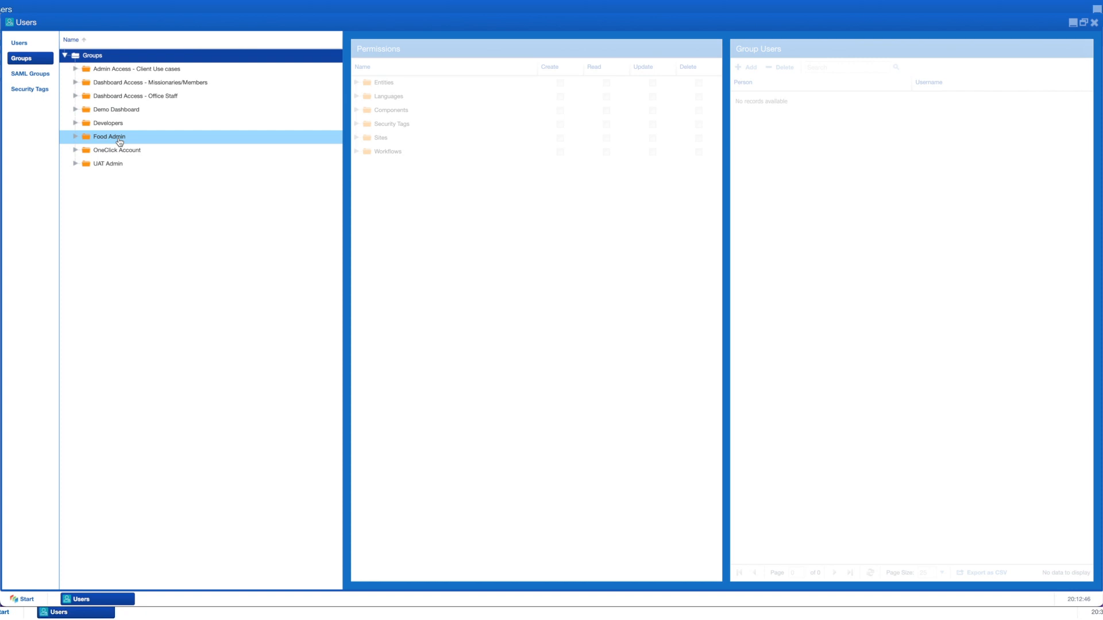
left_click(119, 142)
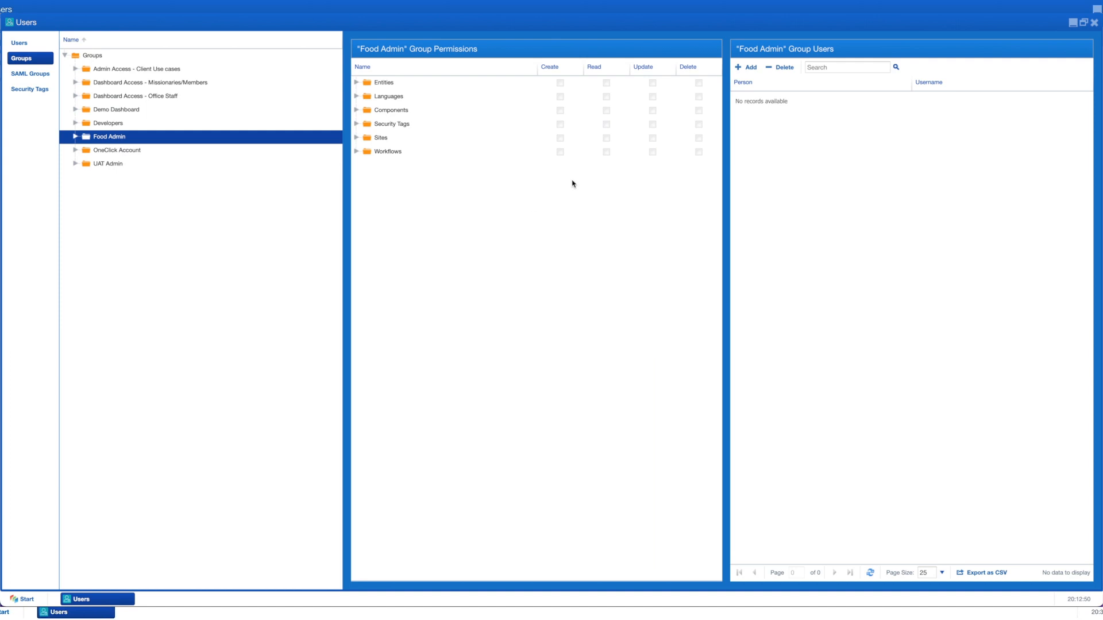
Step: Add the matching user account, found by e-mail, to the Food Admin group and save
left_click(749, 67)
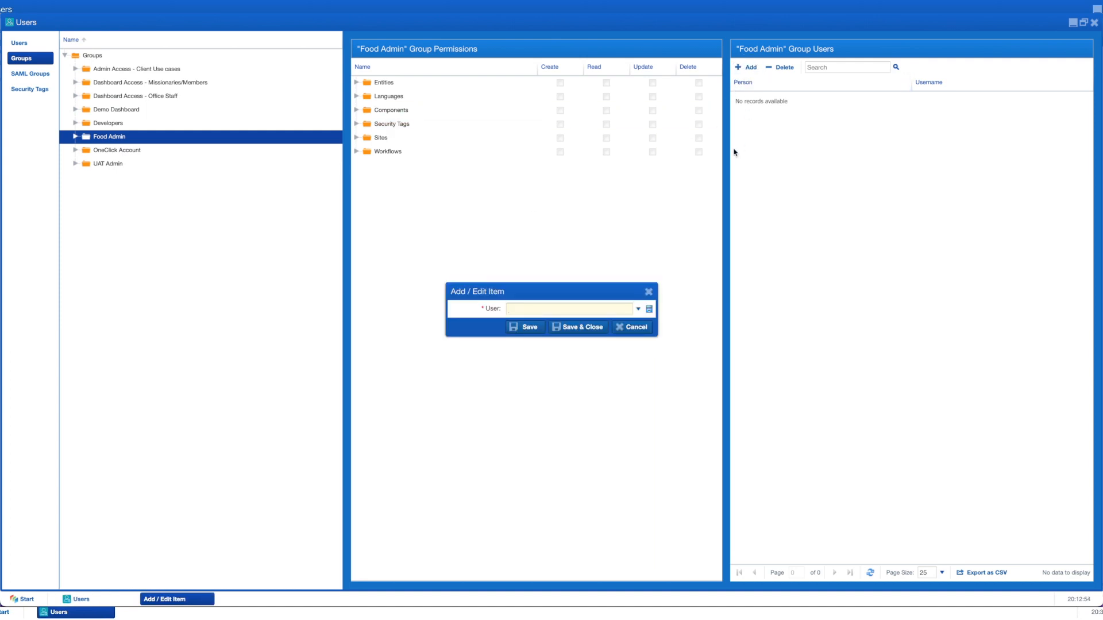
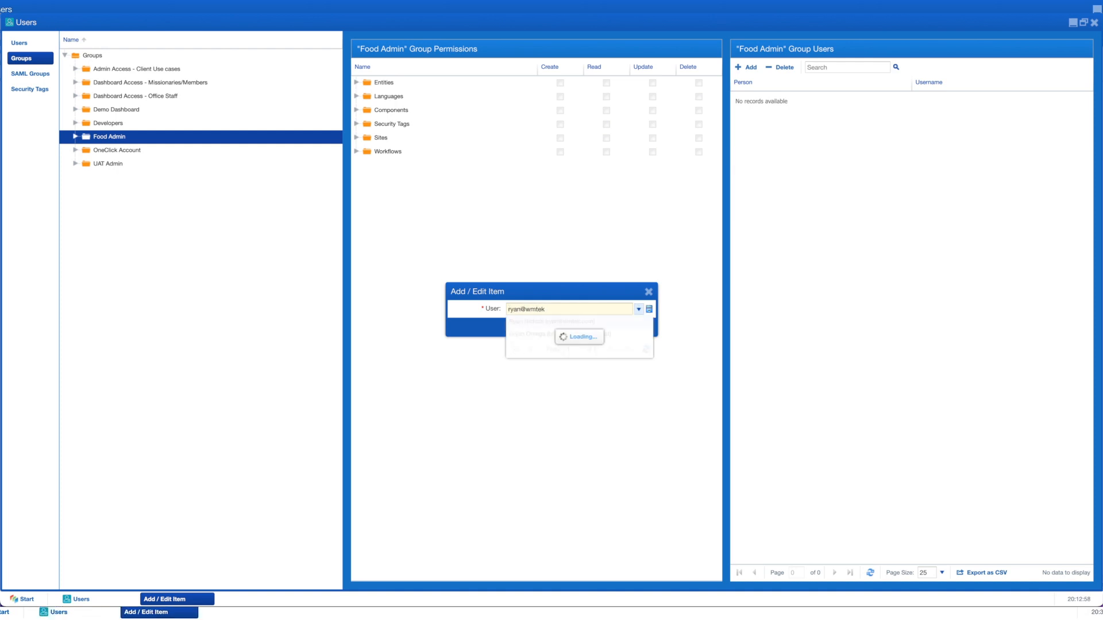
left_click(545, 322)
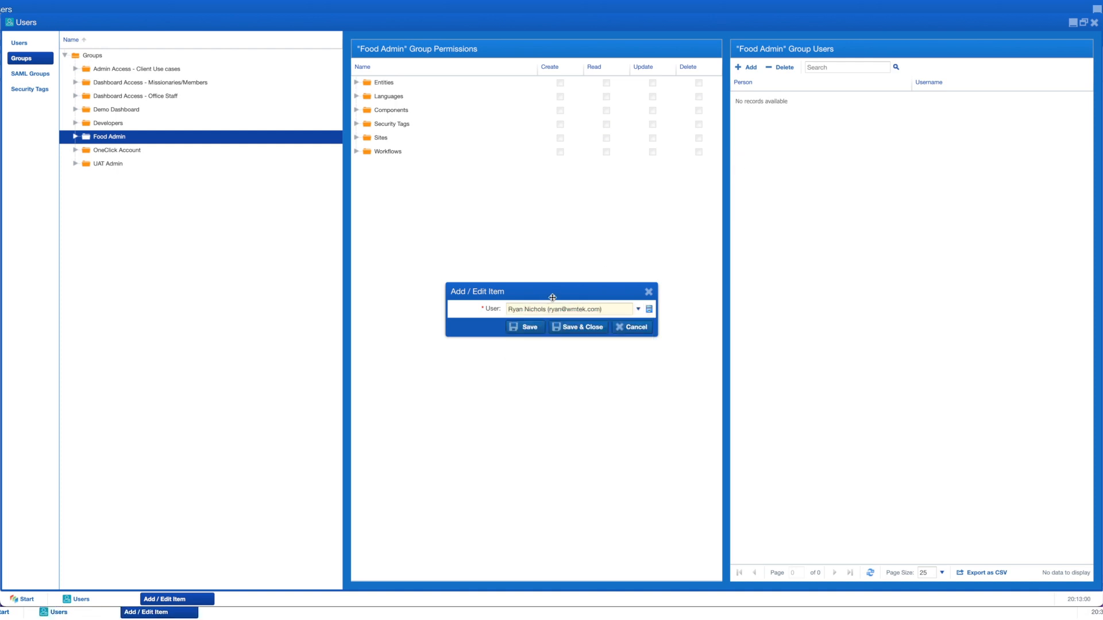
left_click(591, 327)
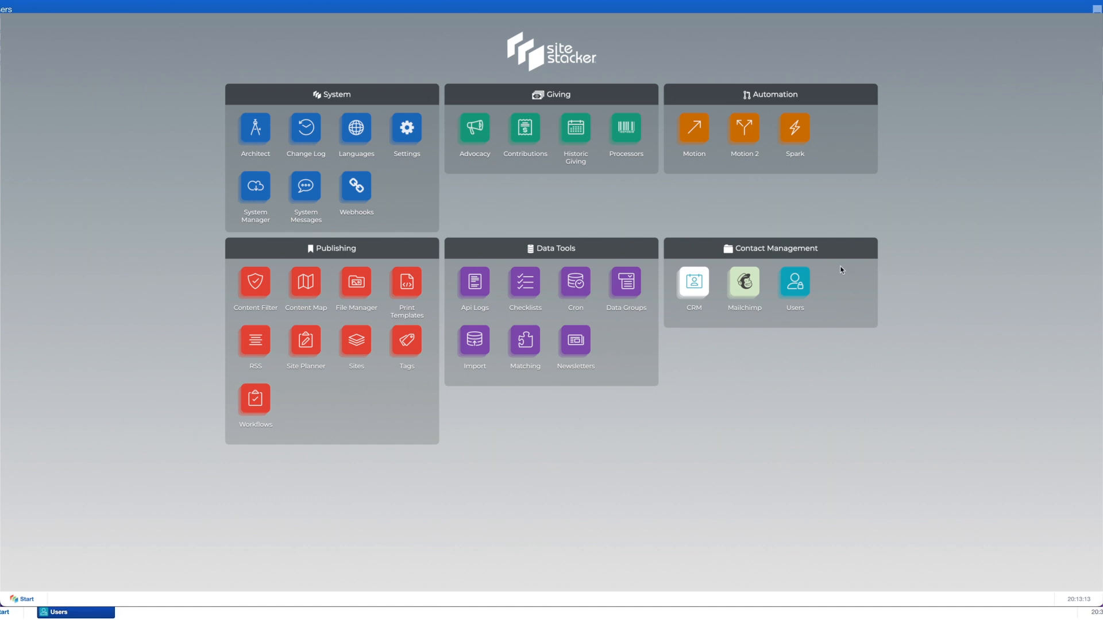
Step: Open Motion 2 and start a new workflow from the Workflows root node
left_click(742, 131)
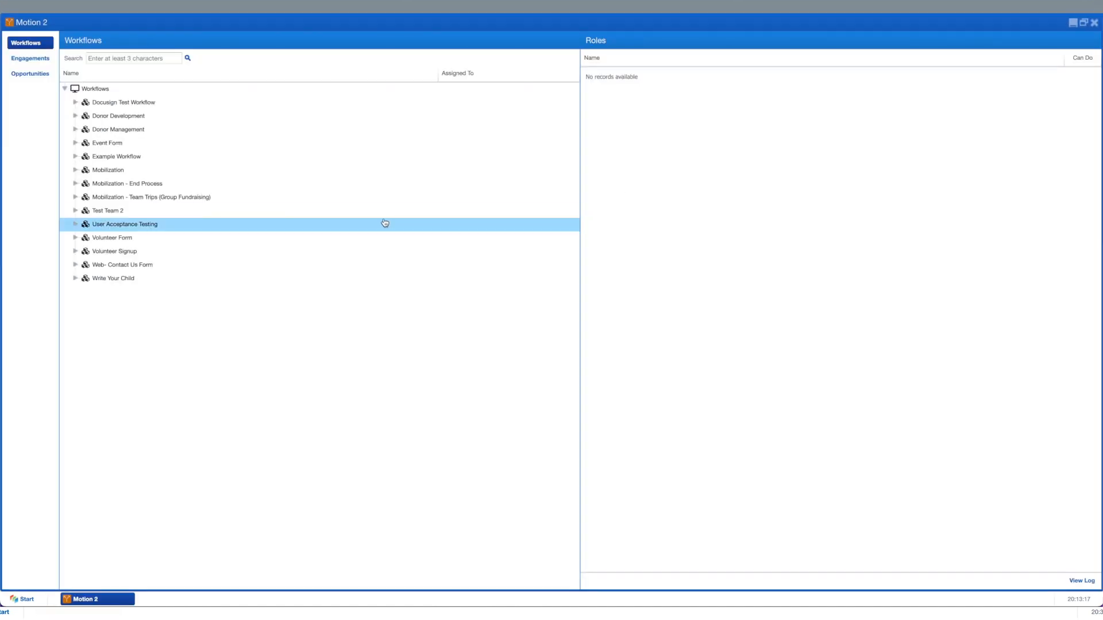
left_click(105, 90)
right_click(106, 90)
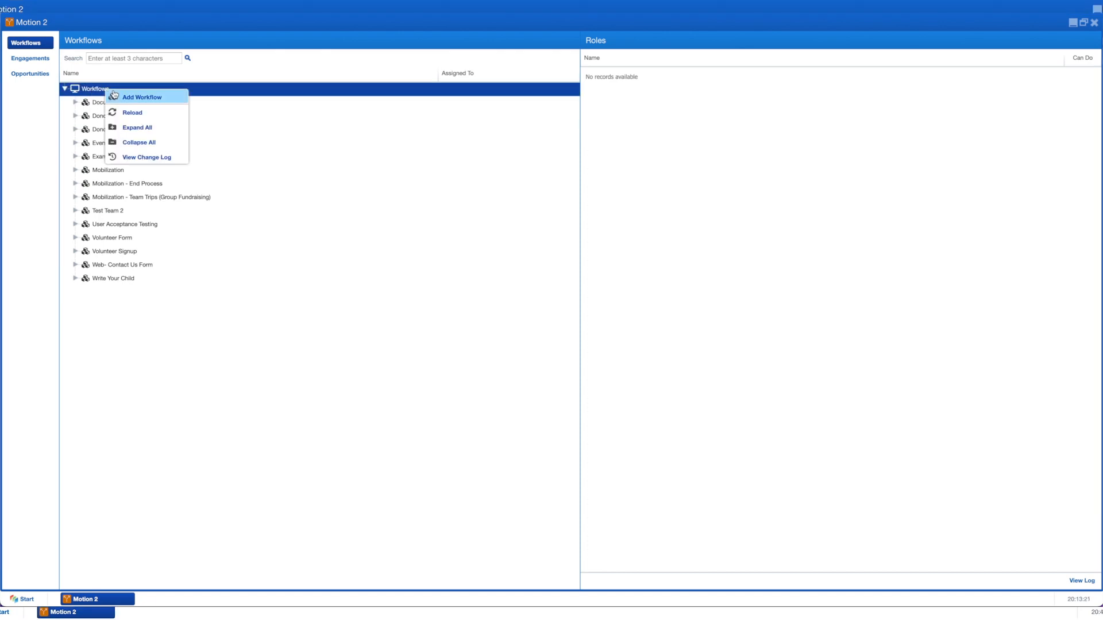
left_click(124, 97)
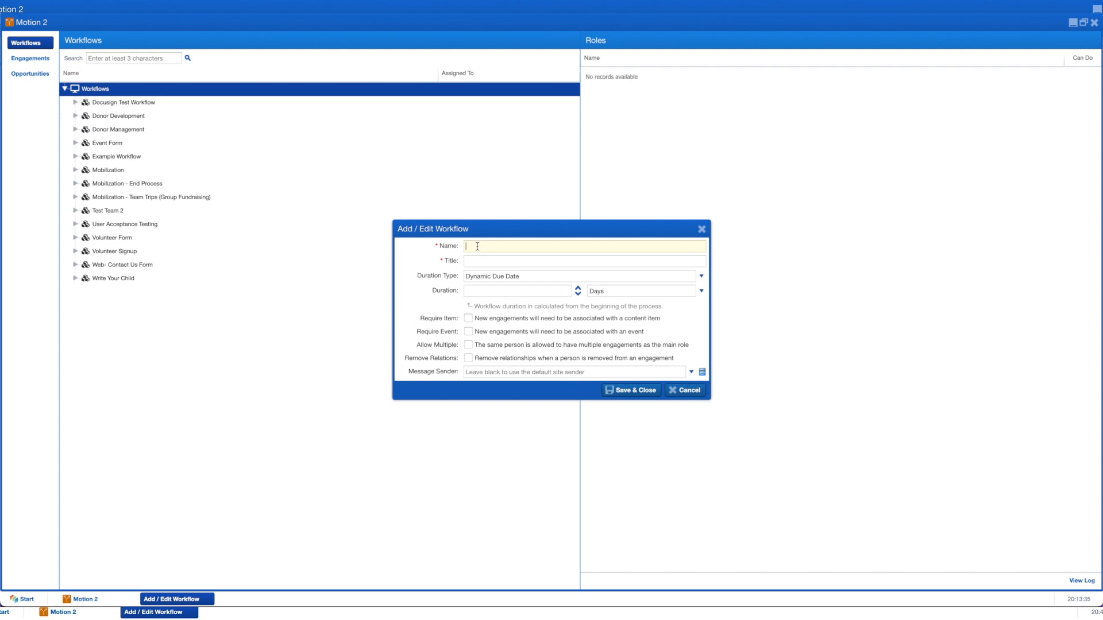
Step: Name the workflow 'Favorite Food', keep Dynamic Due Date, allow multiple engagements, and save
type("Favorite Food")
left_click(487, 275)
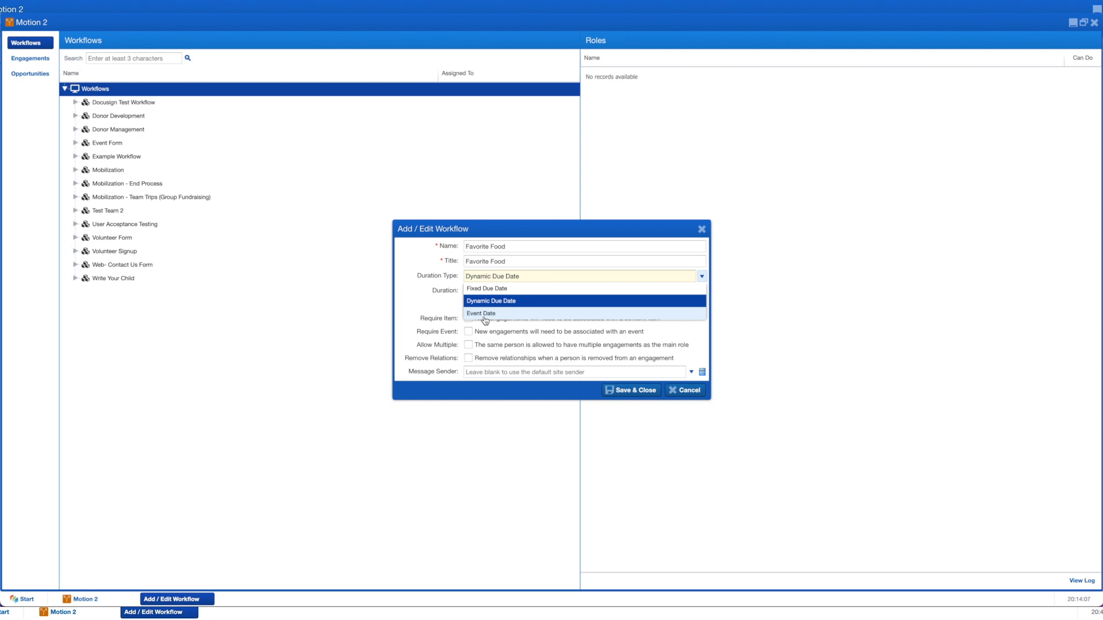
left_click(488, 275)
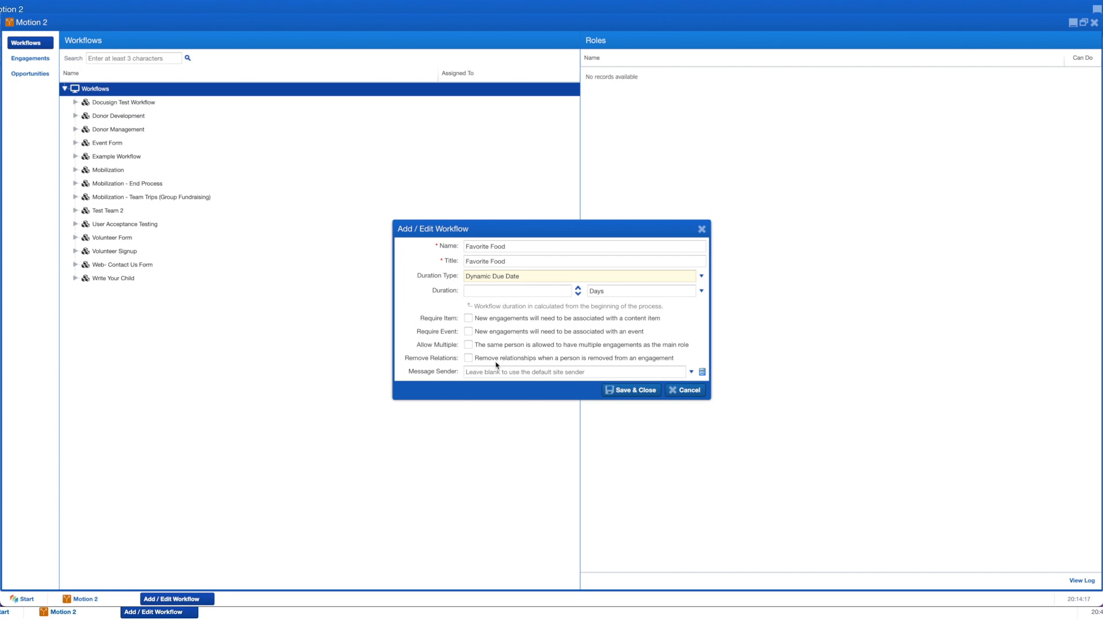
left_click(468, 345)
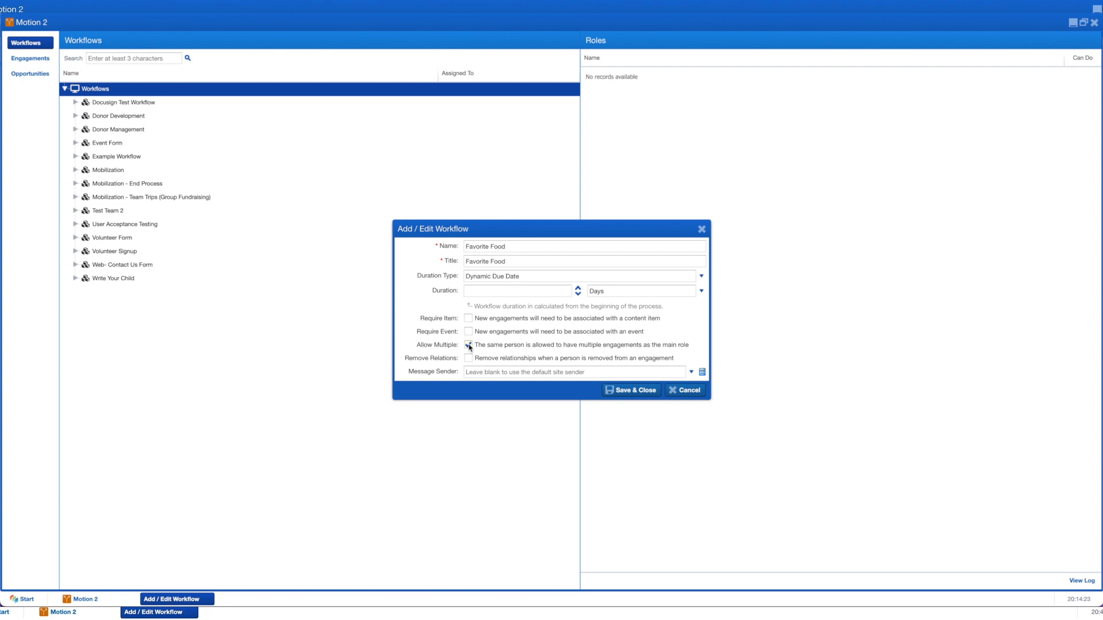
left_click(617, 392)
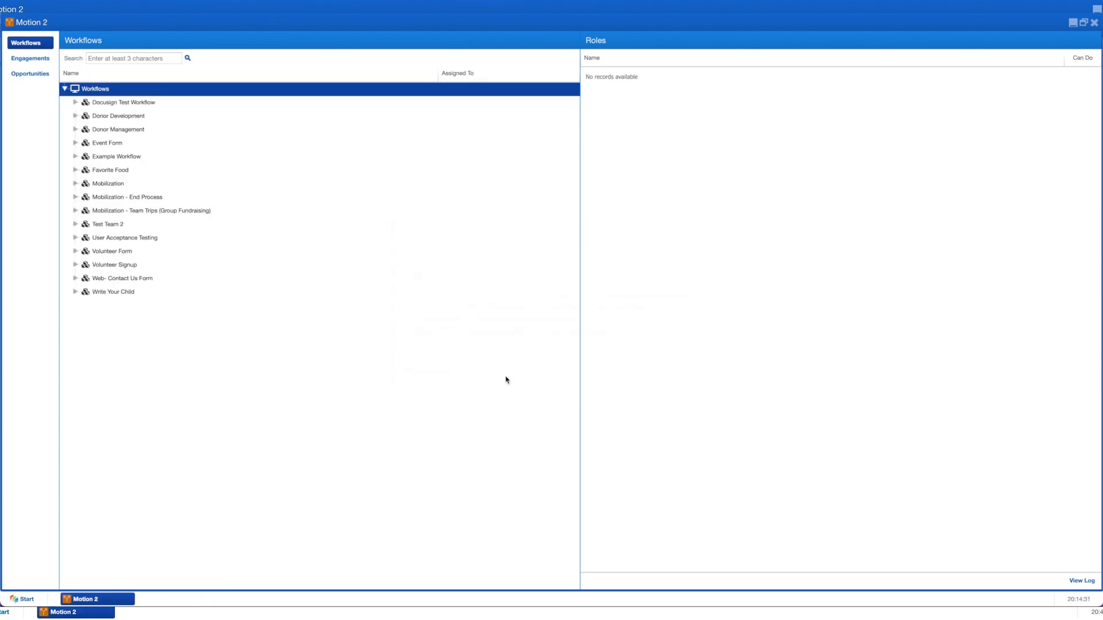
Step: Select the Favorite Food workflow and bring up the Primary role group's options
left_click(115, 171)
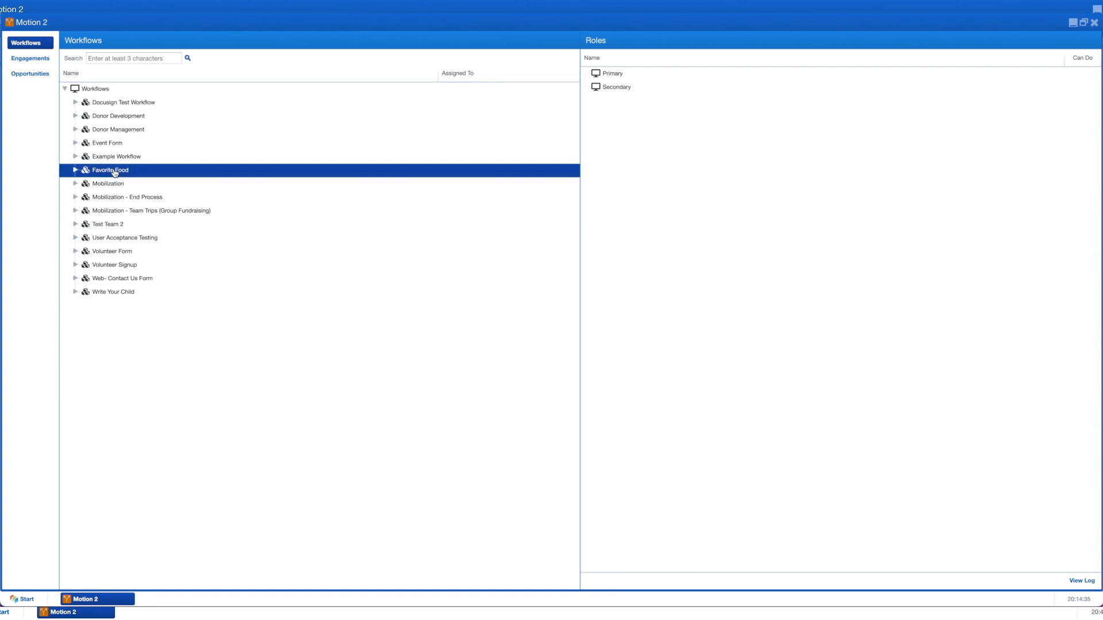
right_click(115, 172)
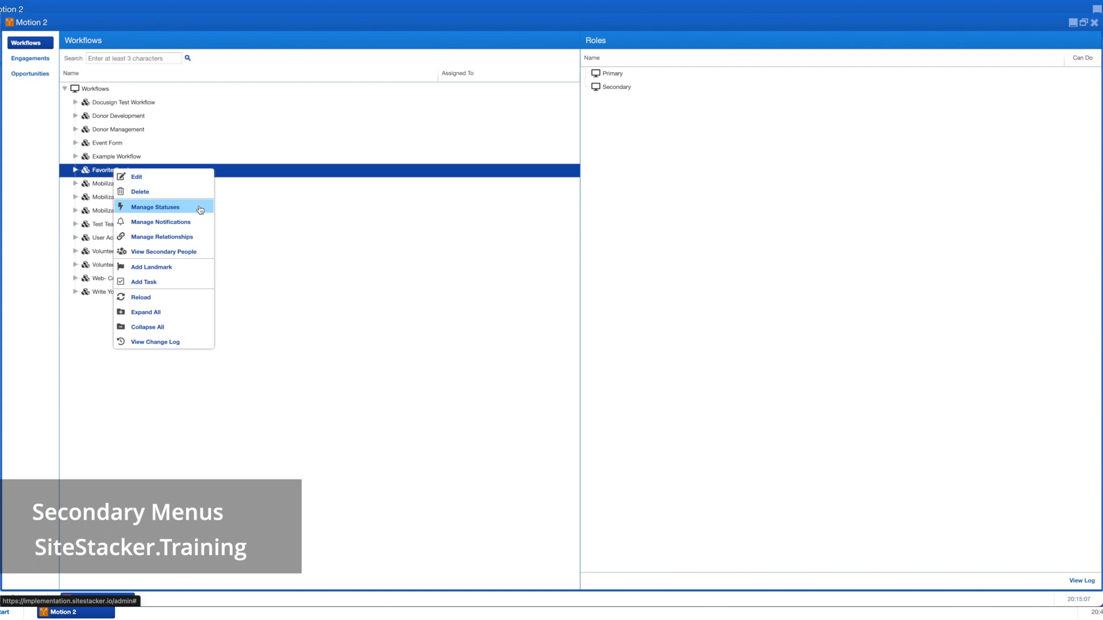
left_click(297, 389)
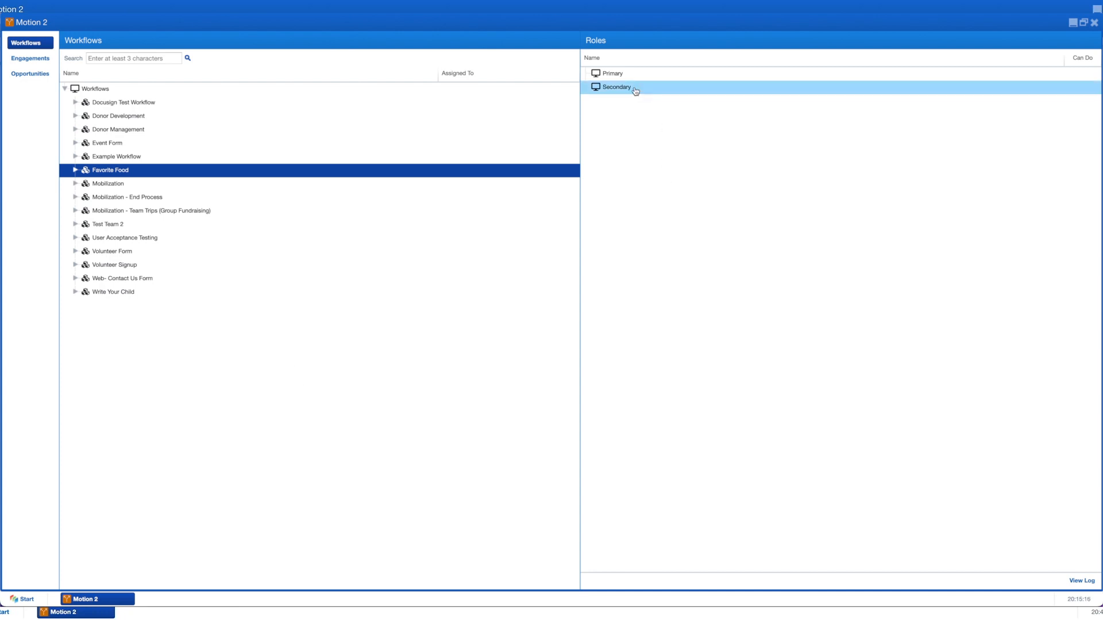
left_click(613, 73)
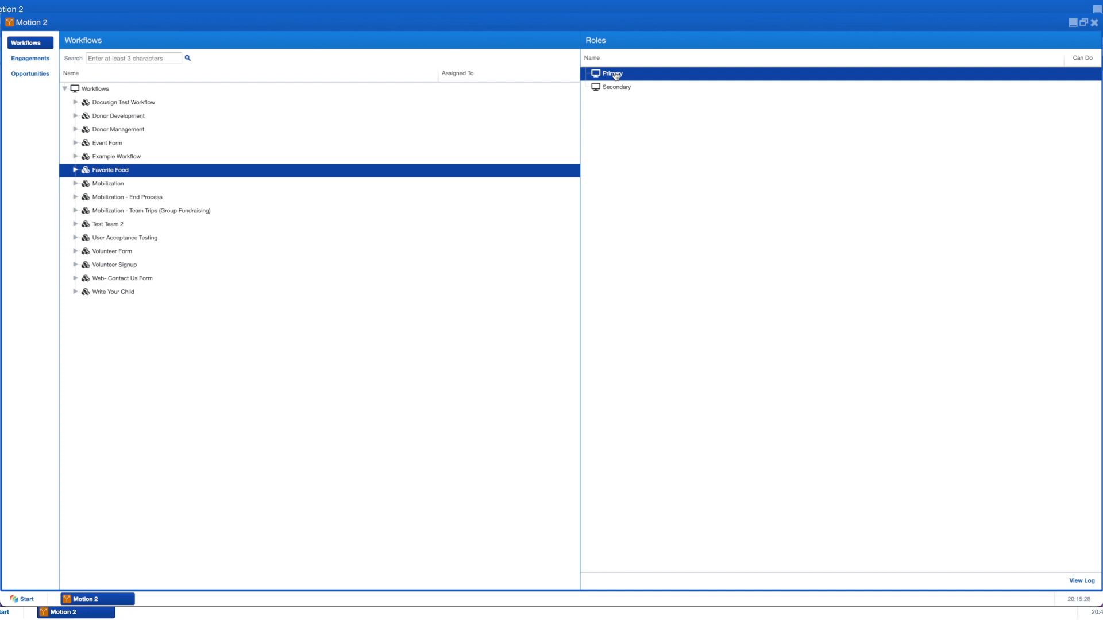
right_click(616, 75)
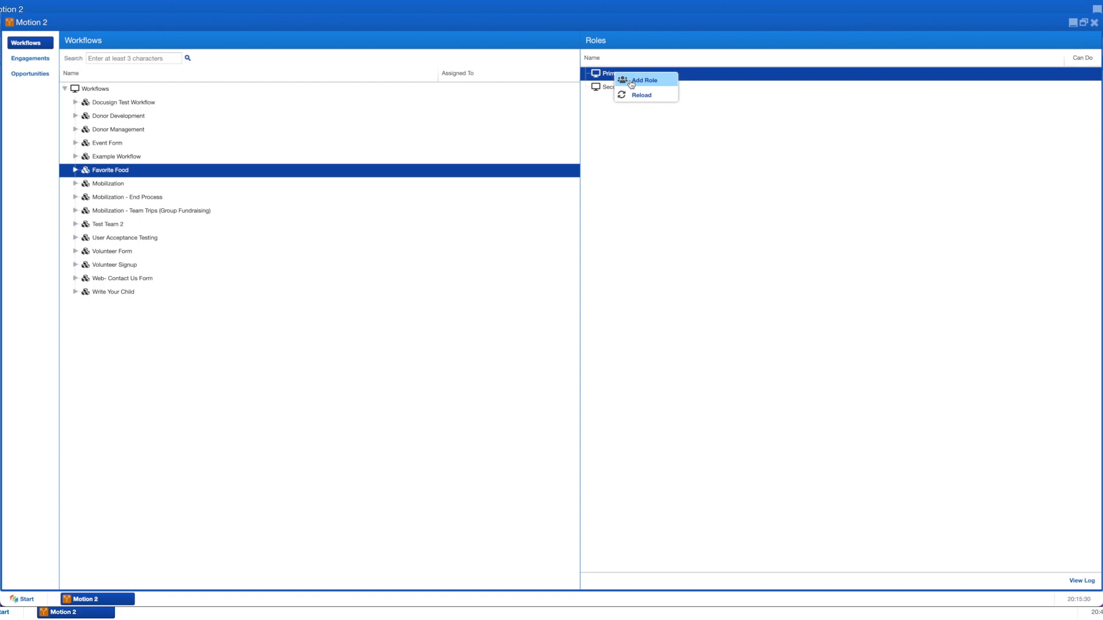
Step: Add a role named Contact under Primary and mark it as the Main Role
left_click(556, 253)
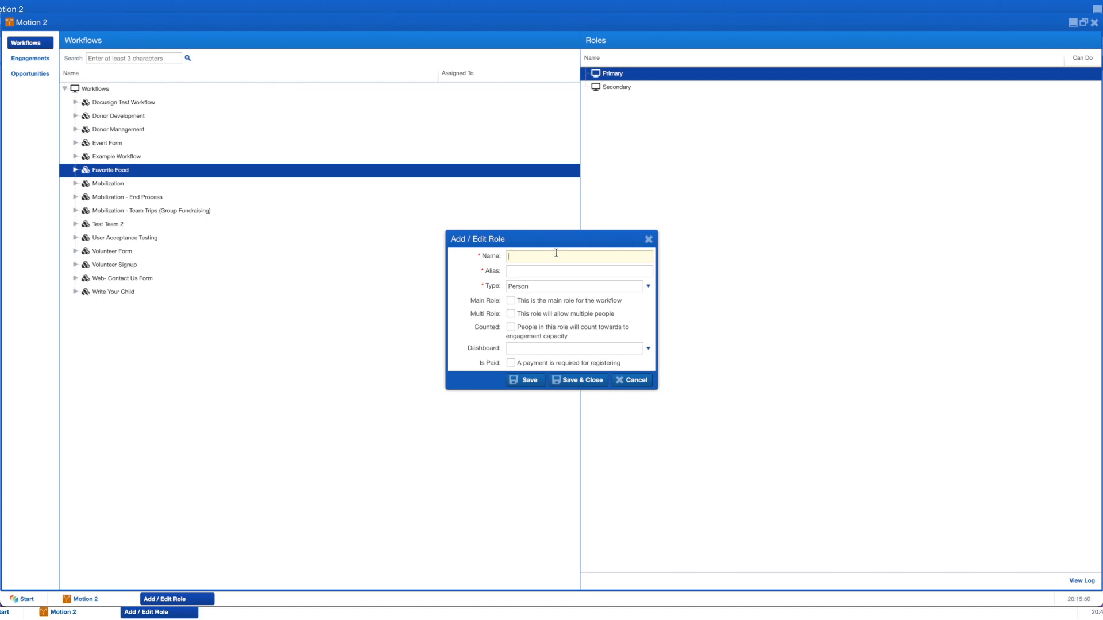
type("Contq")
type("ct")
left_click(510, 301)
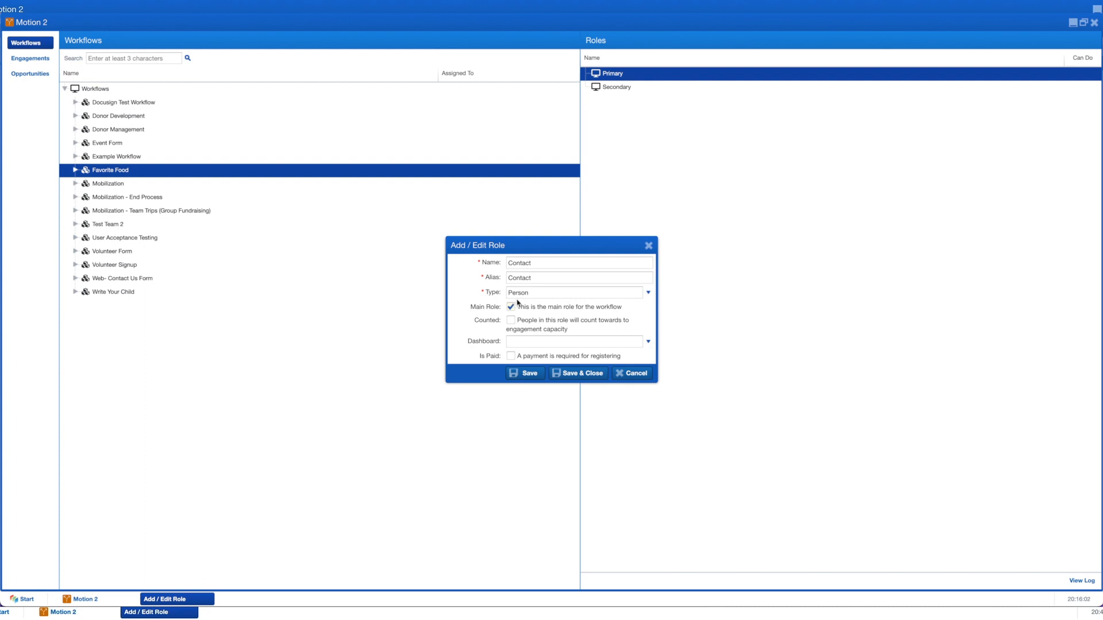
Step: Set the Contact role's dashboard to Dashboard > d. Tasks > Universal > My Tasks and save
left_click(648, 345)
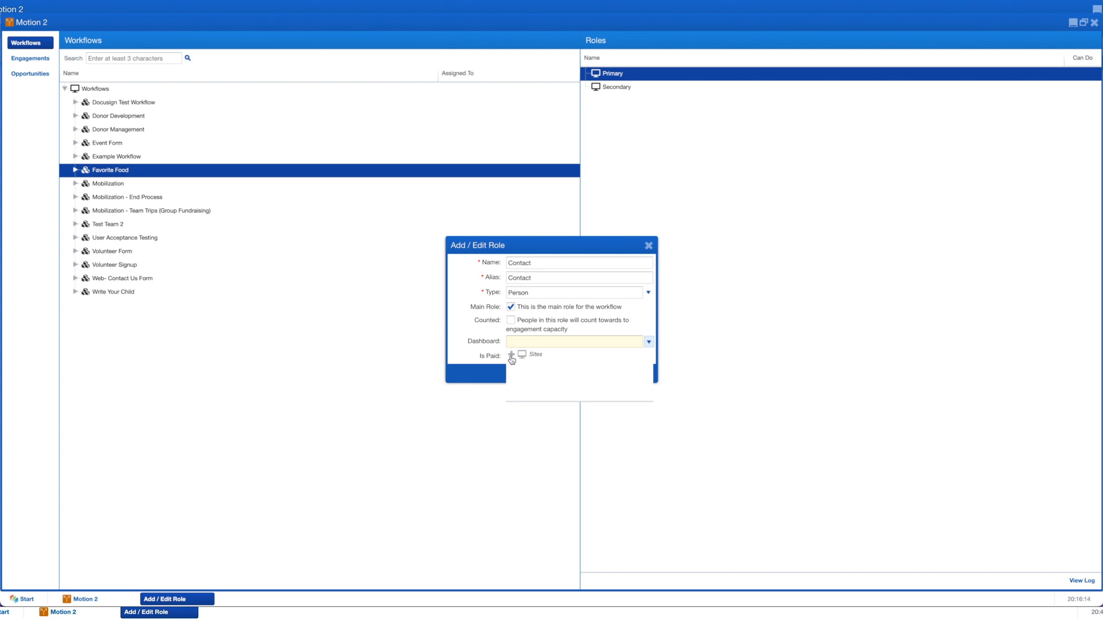
left_click(511, 357)
left_click(522, 382)
scroll(539, 384, "down", 3)
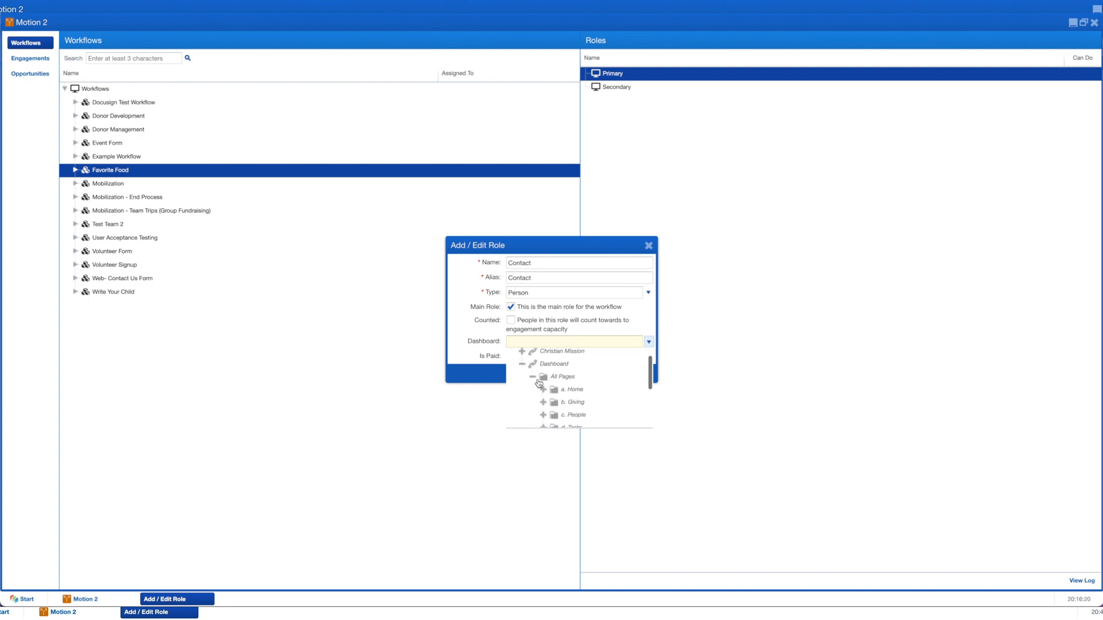
scroll(539, 384, "down", 2)
left_click(543, 383)
scroll(544, 387, "down", 3)
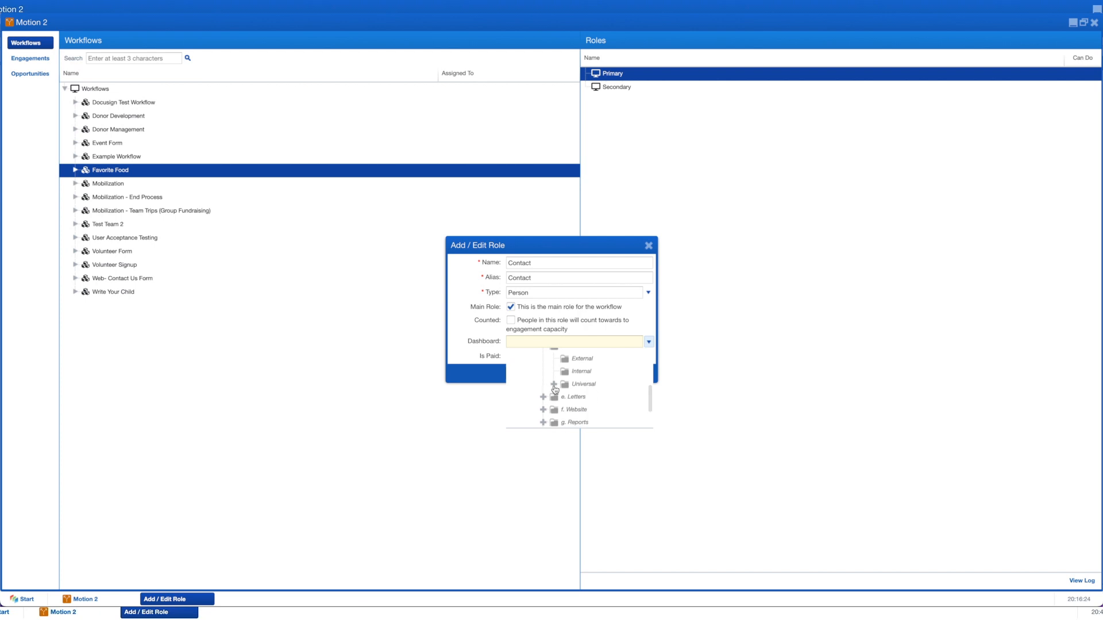
left_click(555, 384)
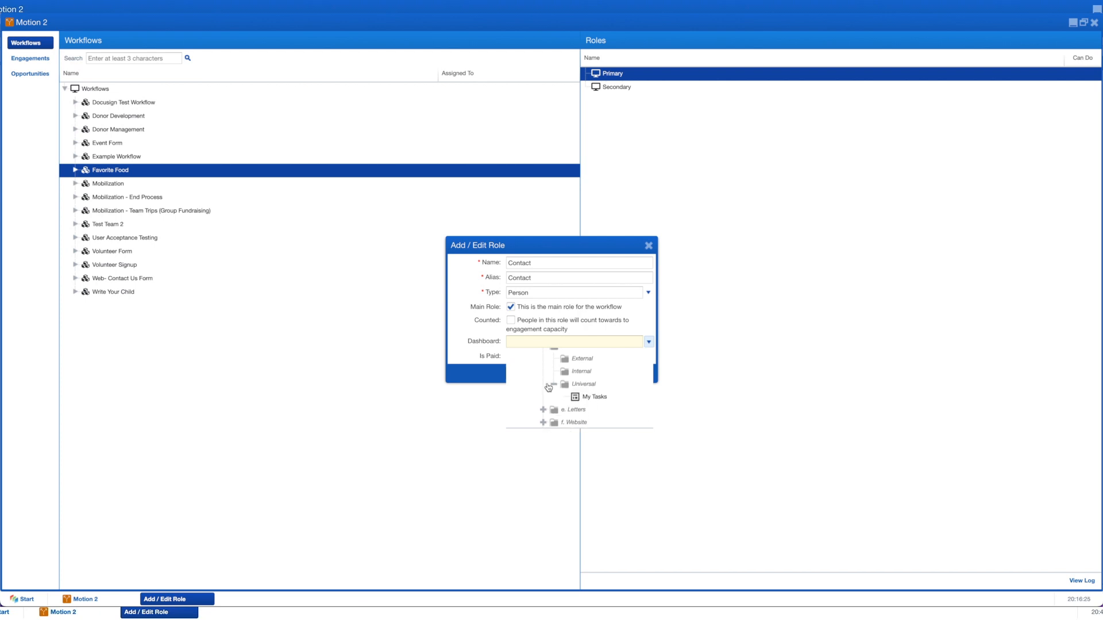
left_click(583, 397)
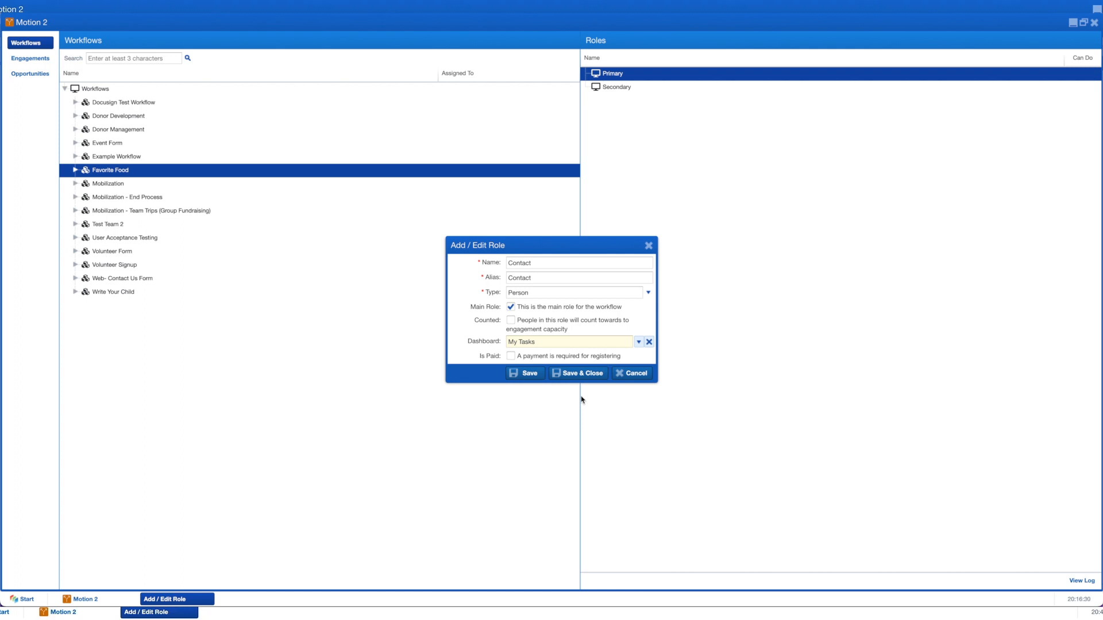
left_click(590, 376)
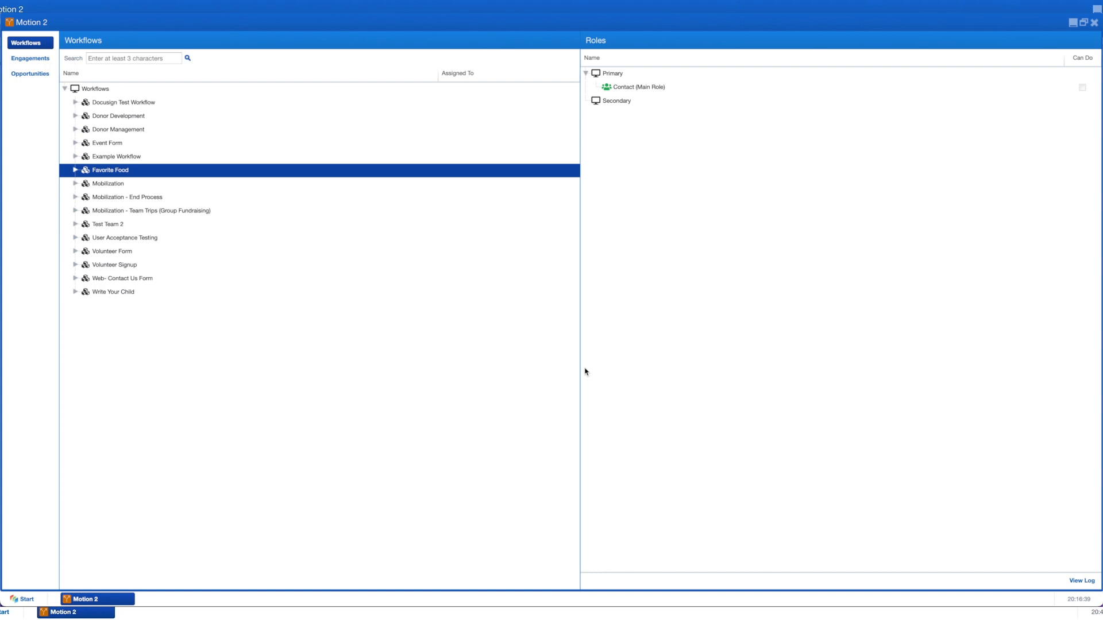
Step: Start a new Secondary role named 'Food Admin' and bring up the User Group list
left_click(641, 106)
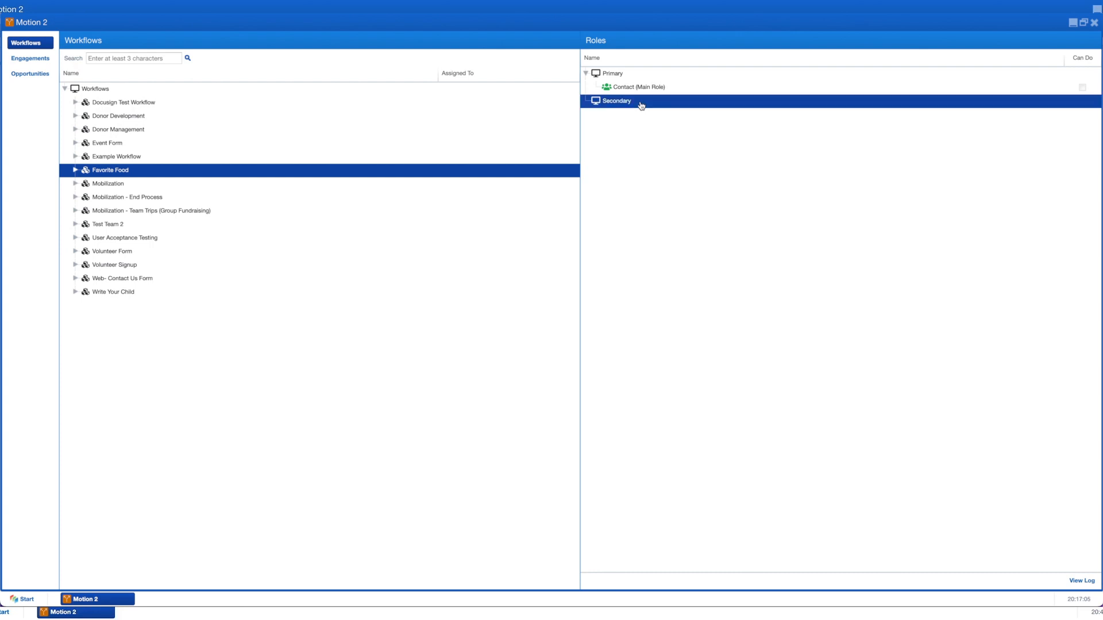
right_click(641, 105)
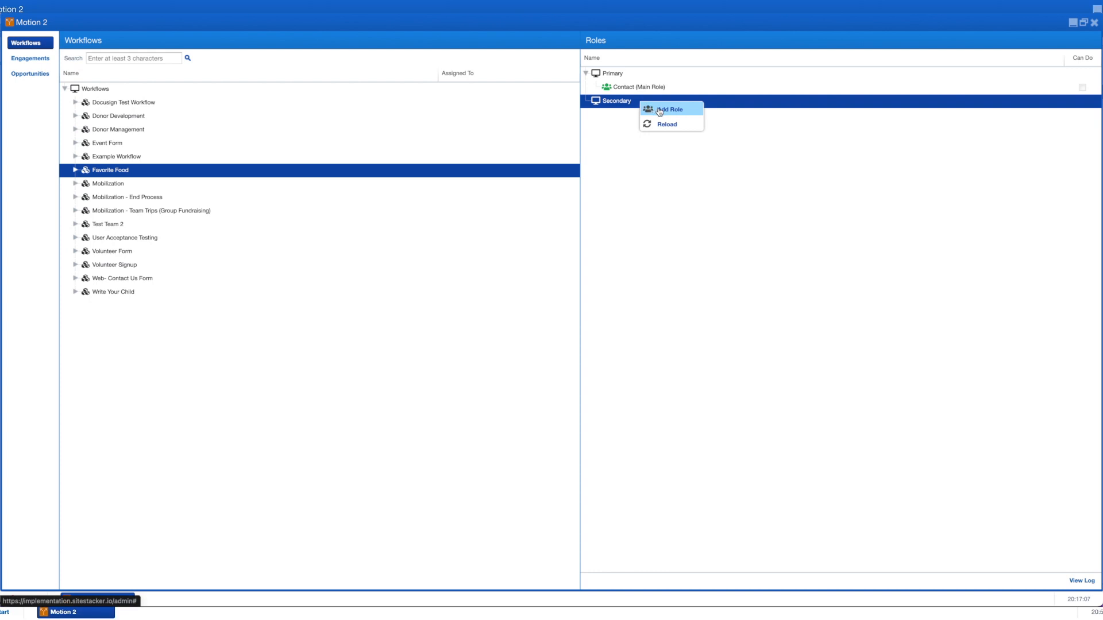
left_click(658, 111)
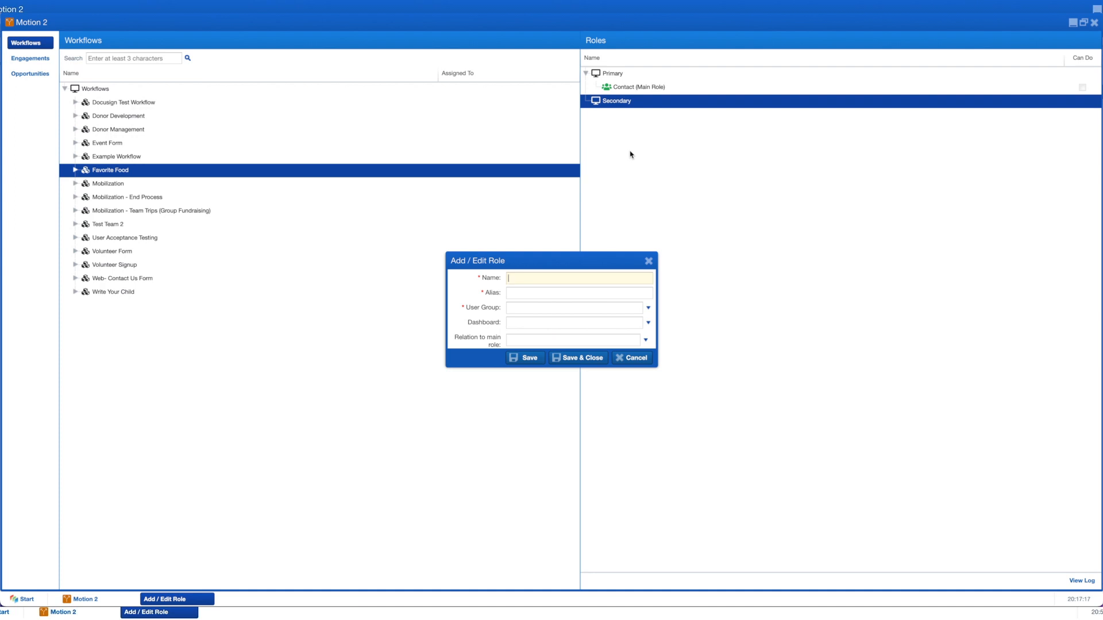
type("Food Admin")
left_click(517, 309)
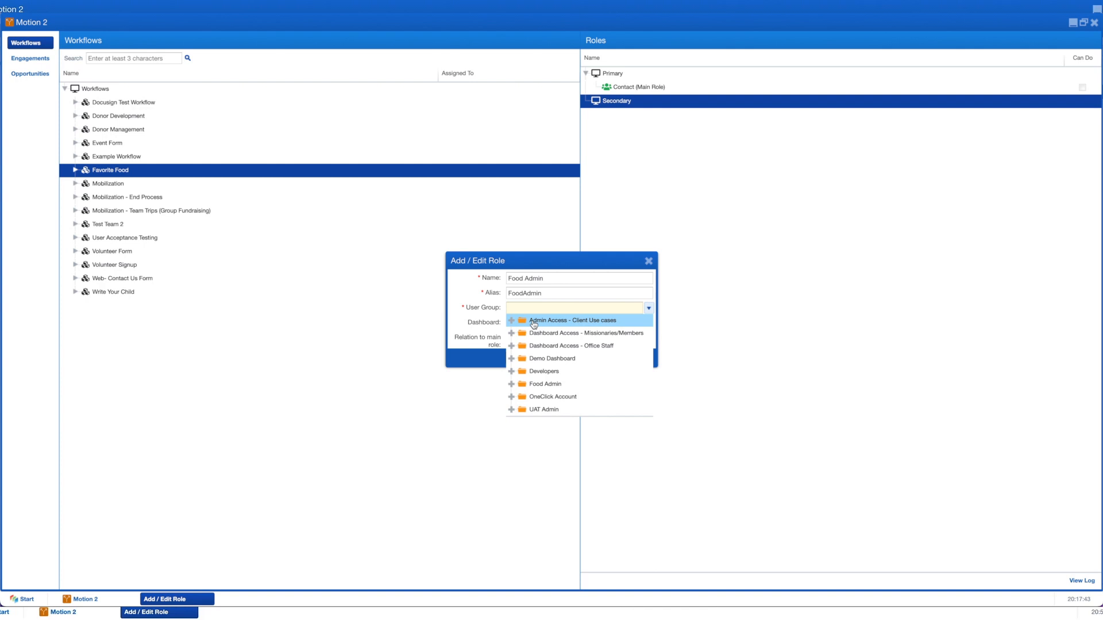
Step: Browse the user groups and assign Food Admin as the role's user group
left_click(511, 398)
left_click(512, 347)
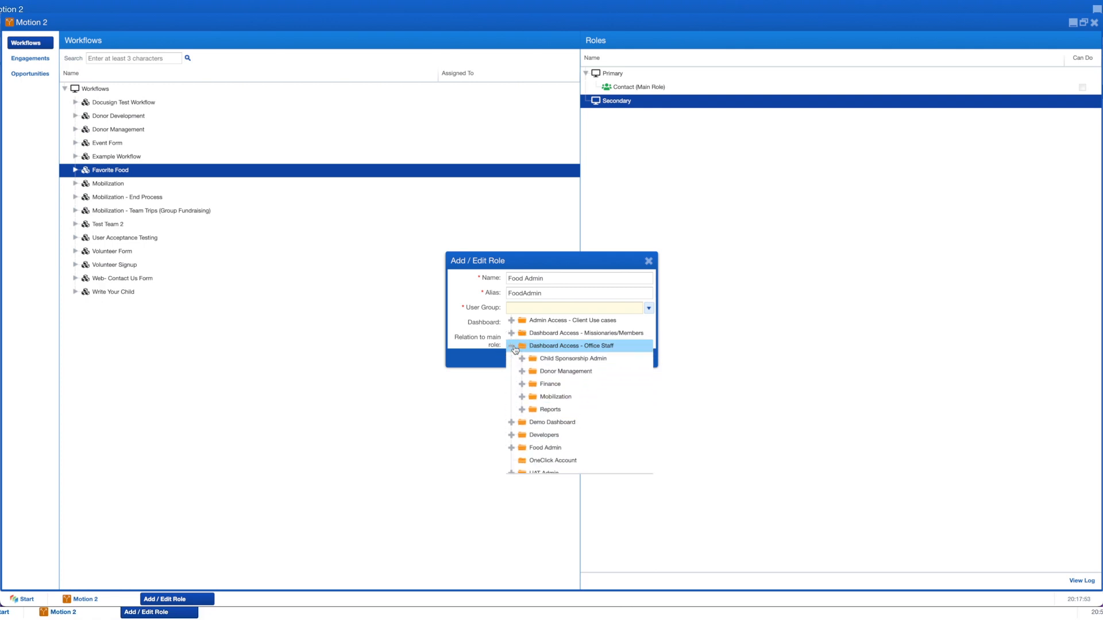
left_click(523, 397)
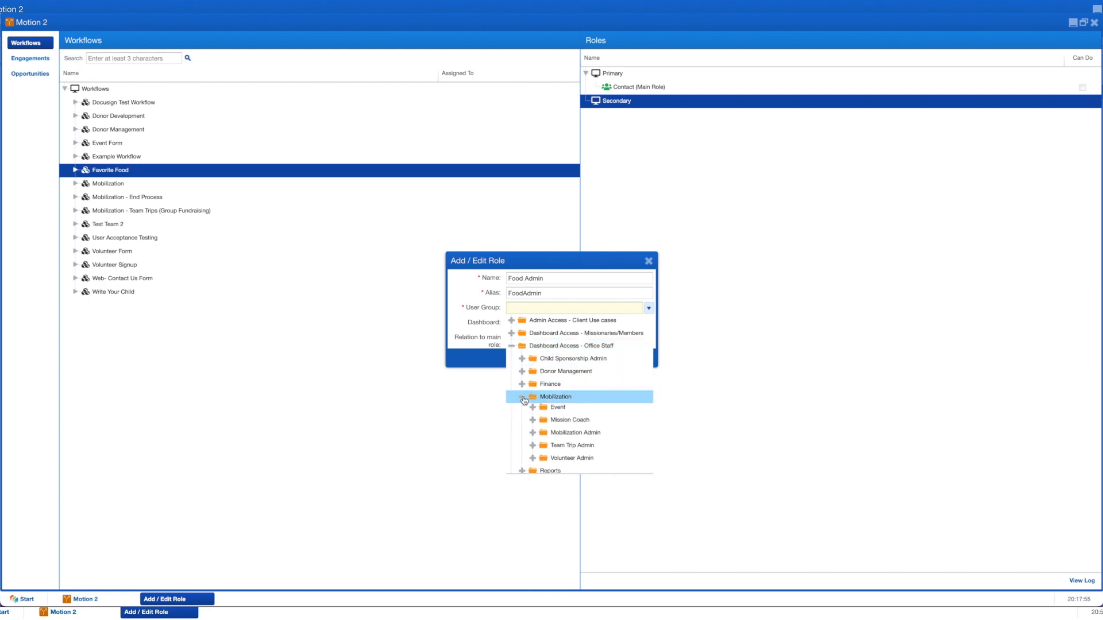
left_click(522, 397)
left_click(511, 347)
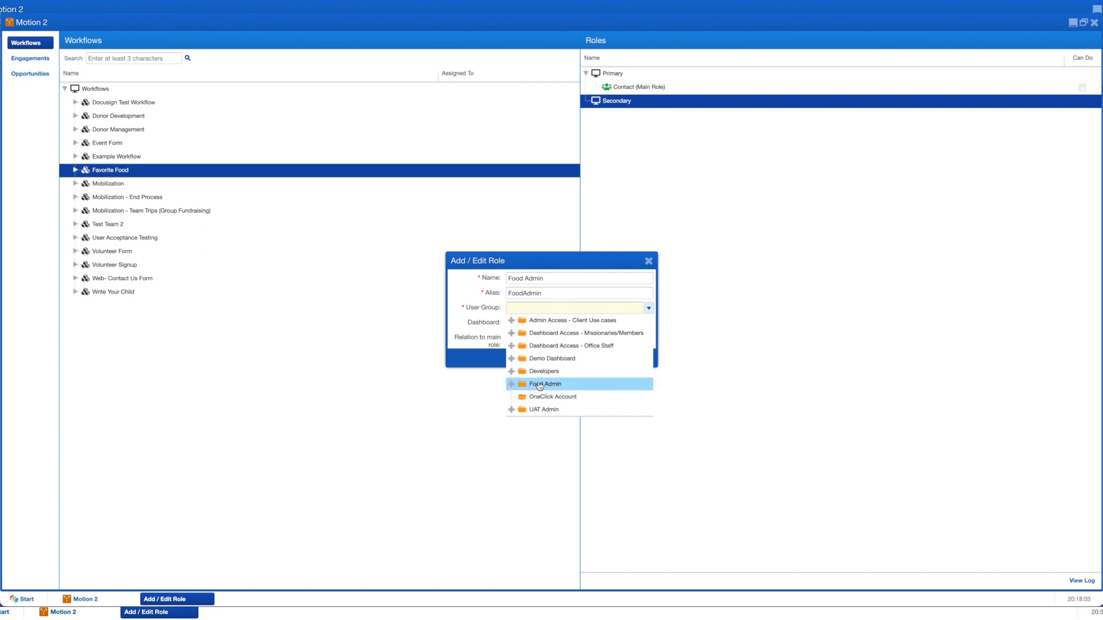
left_click(529, 308)
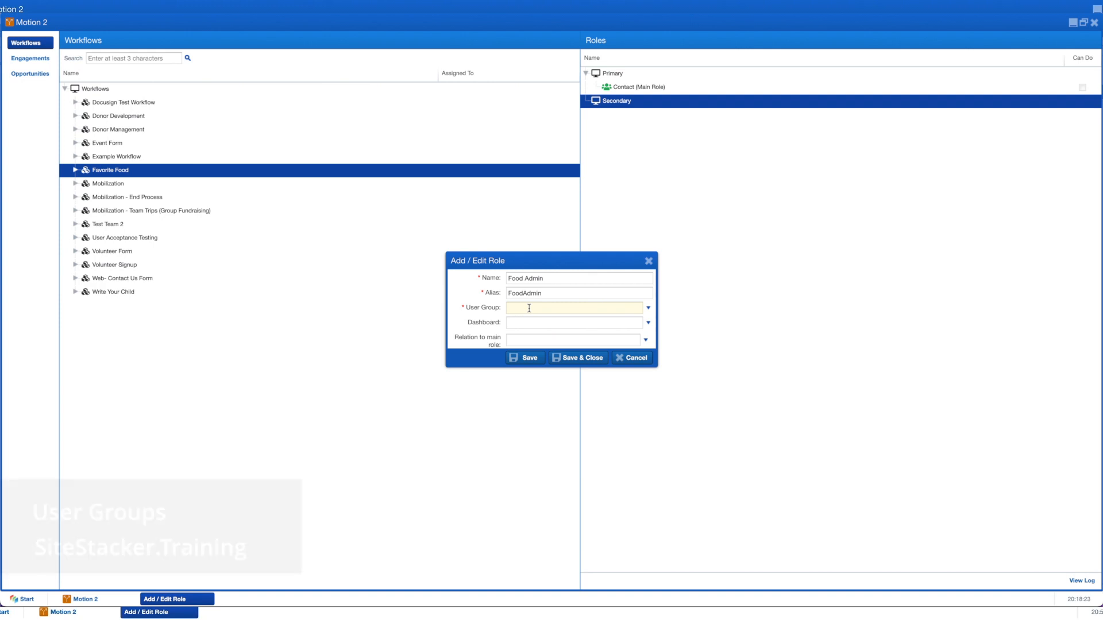
left_click(529, 309)
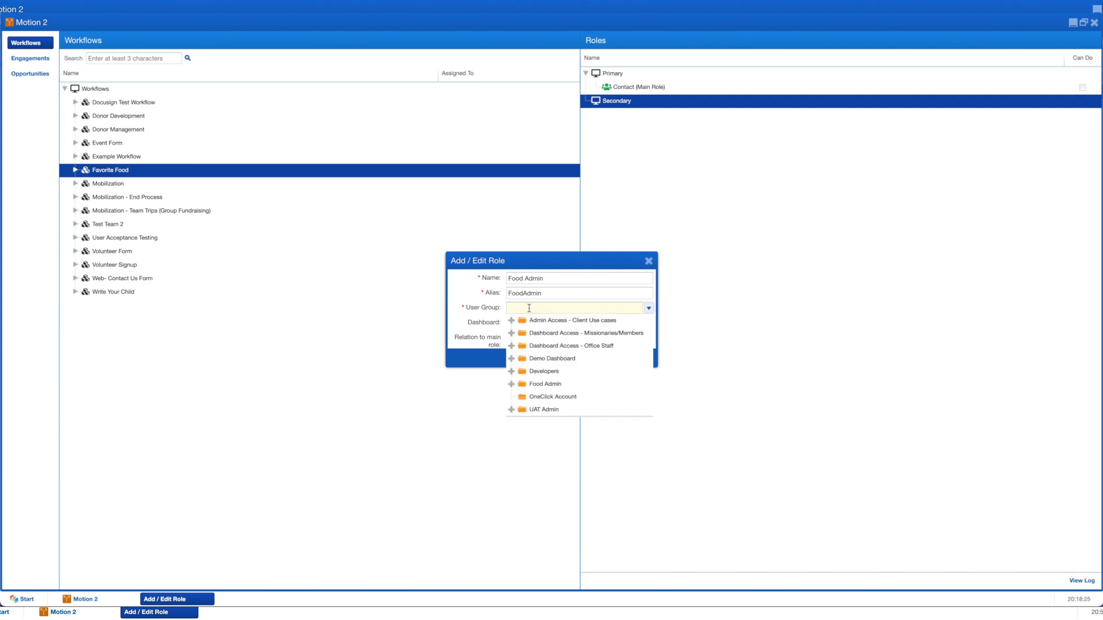
left_click(549, 384)
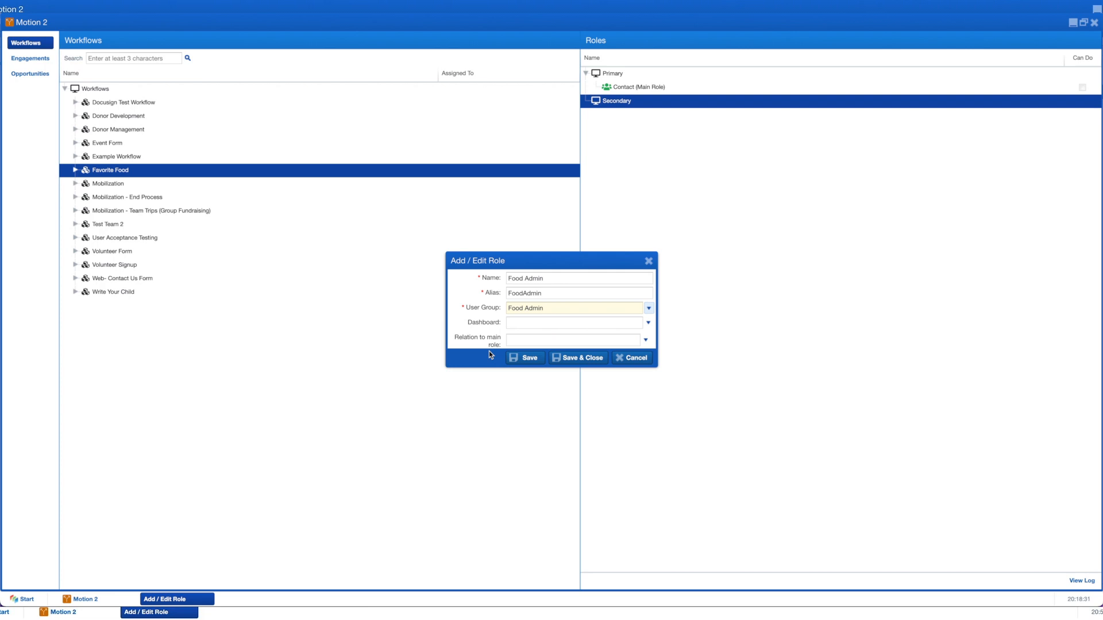
Step: Set the role's dashboard to Dashboard > d. Tasks > Universal > My Tasks and save it
left_click(521, 322)
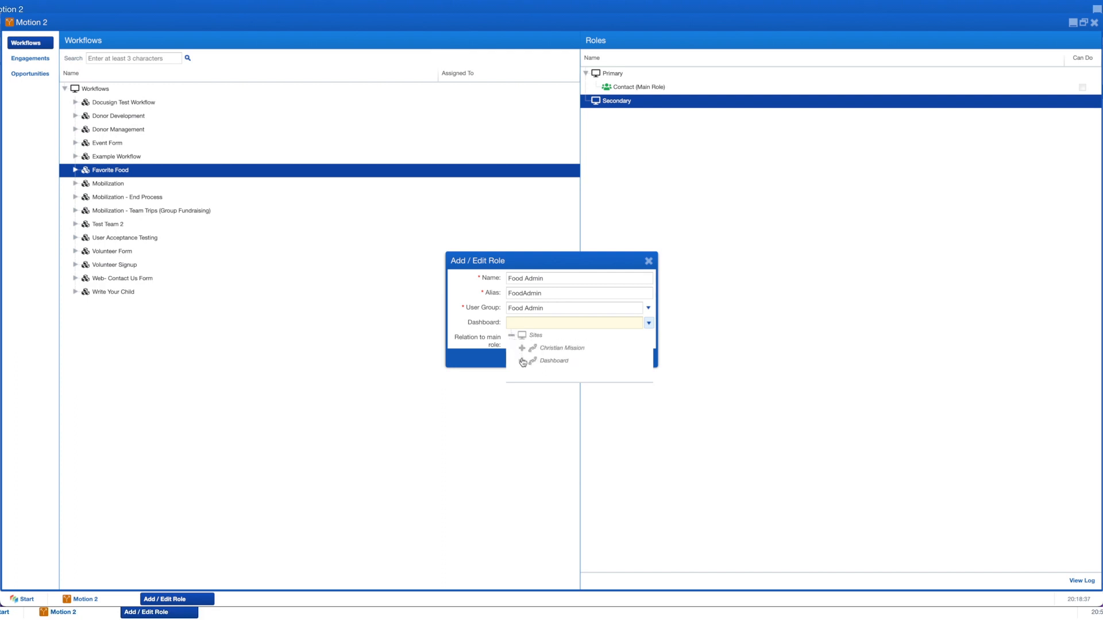
left_click(522, 361)
scroll(561, 385, "down", 2)
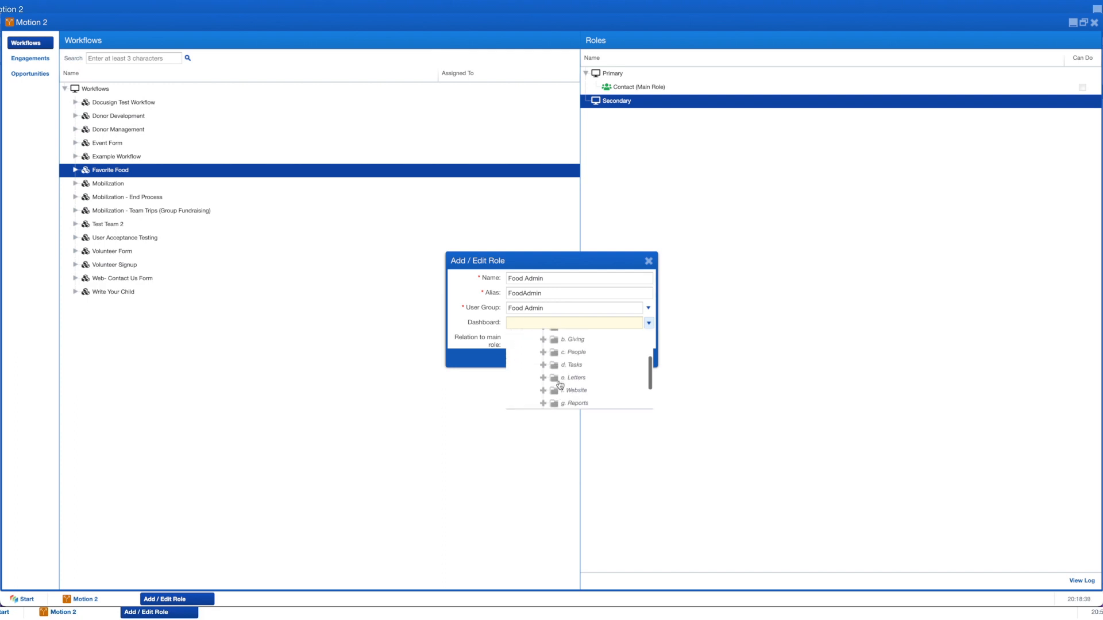
left_click(543, 365)
scroll(555, 388, "down", 1)
left_click(554, 386)
left_click(586, 397)
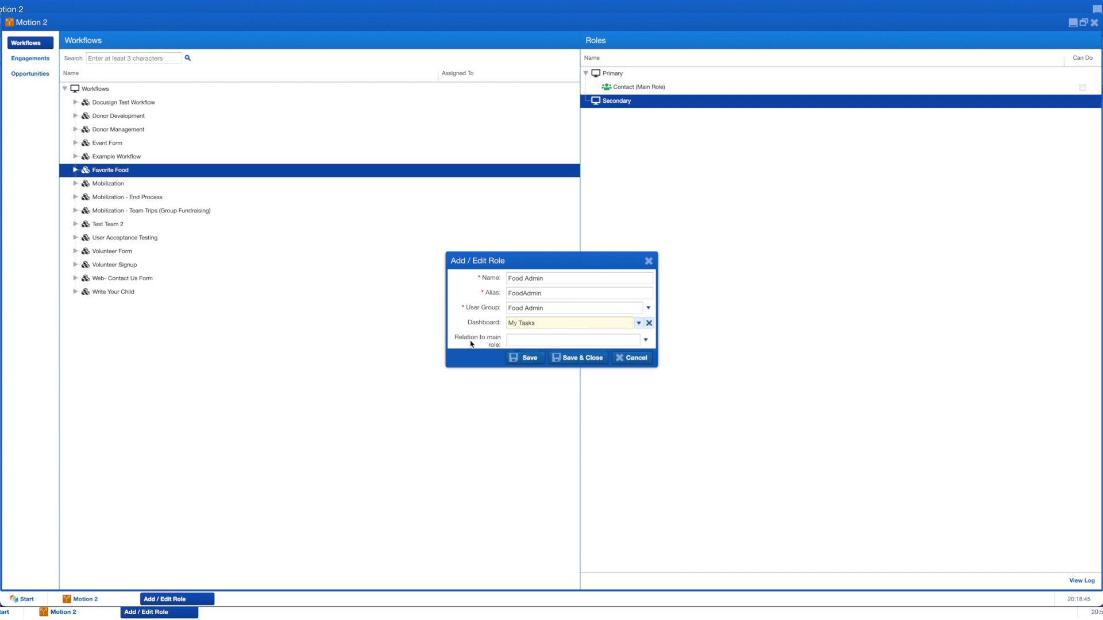
left_click(582, 359)
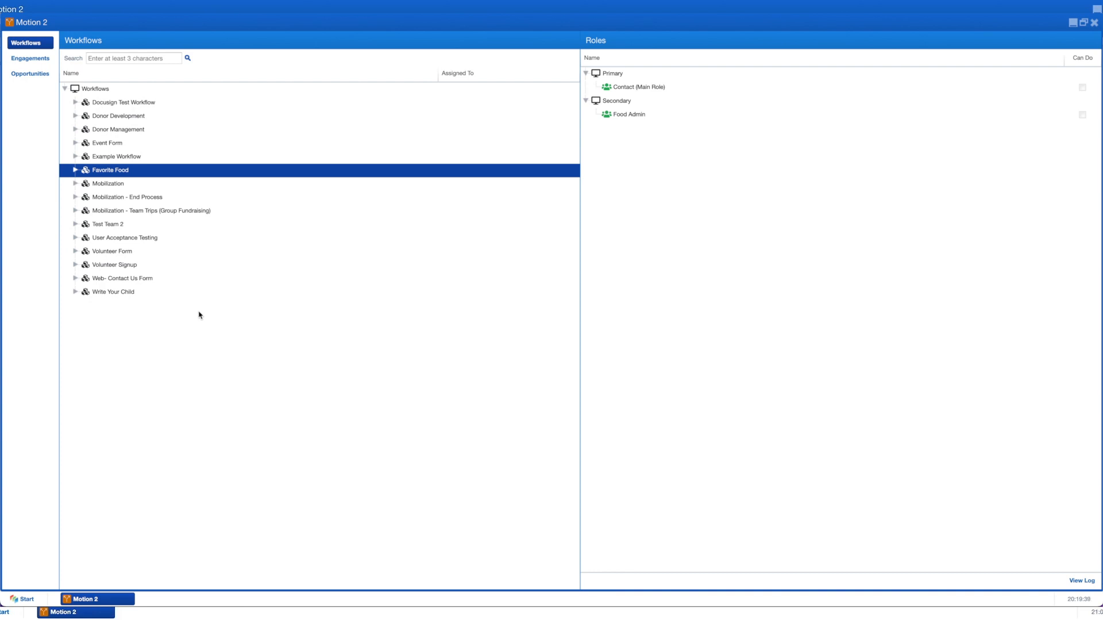
Step: Bring up the context menu for the Favorite Food workflow
right_click(125, 172)
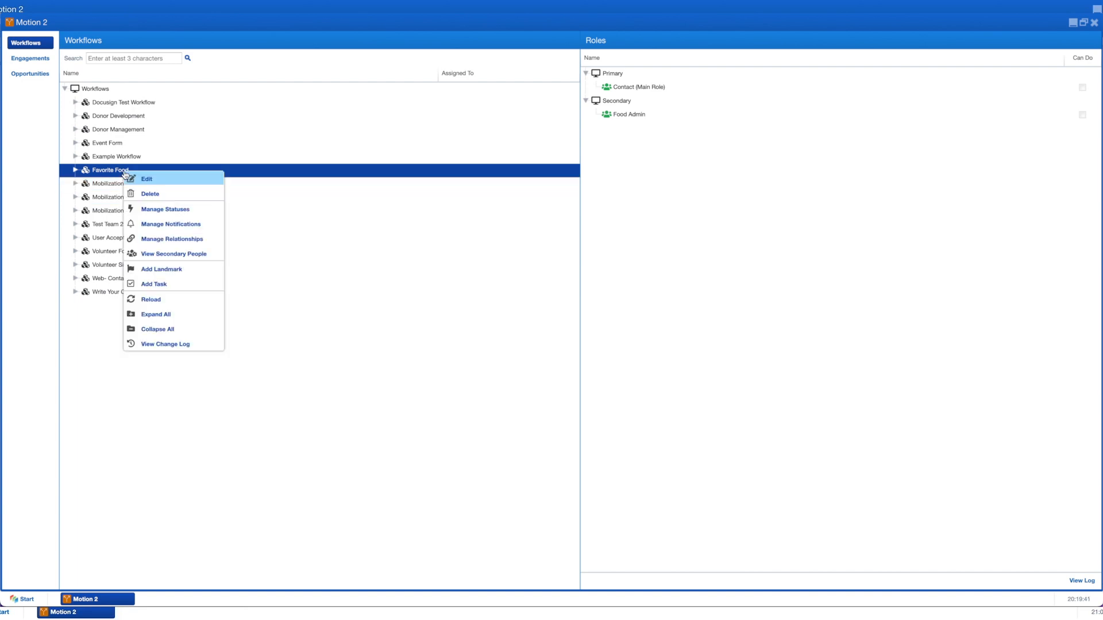
Step: Add and save a landmark named 'Web Form' on the Favorite Food workflow
left_click(162, 269)
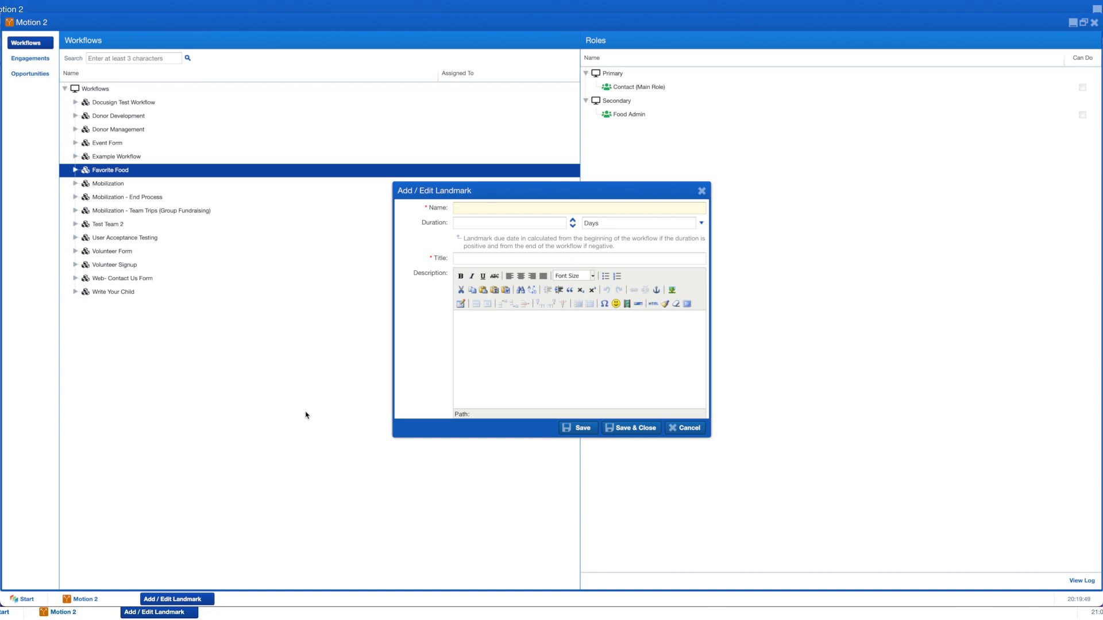
type("Web Form")
left_click(634, 430)
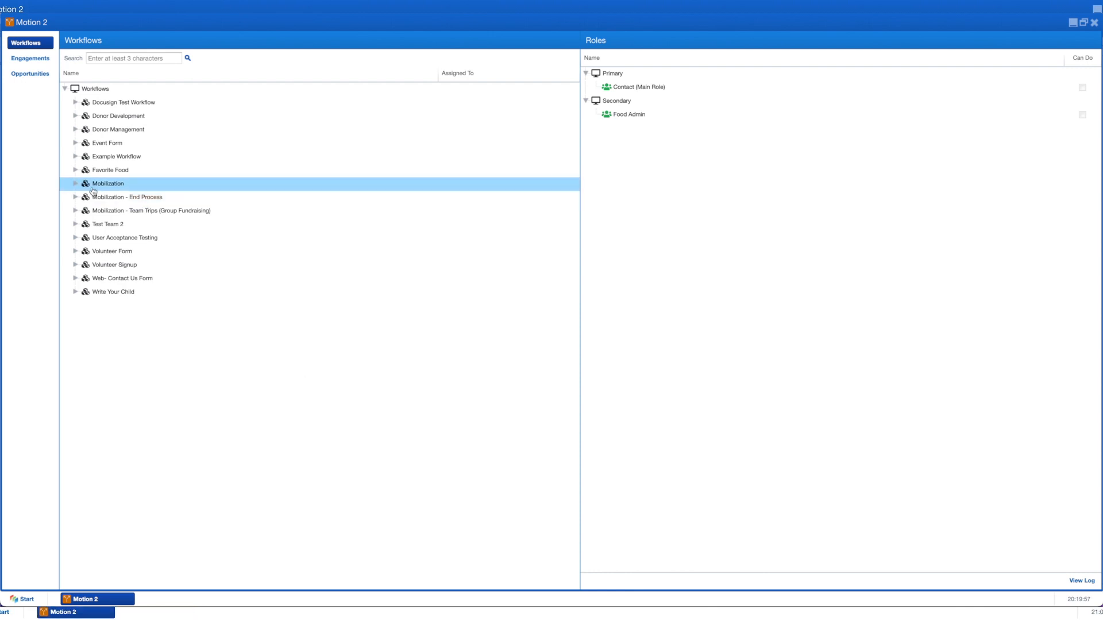
Step: Expand Favorite Food and bring up the Web Form landmark's actions
left_click(74, 171)
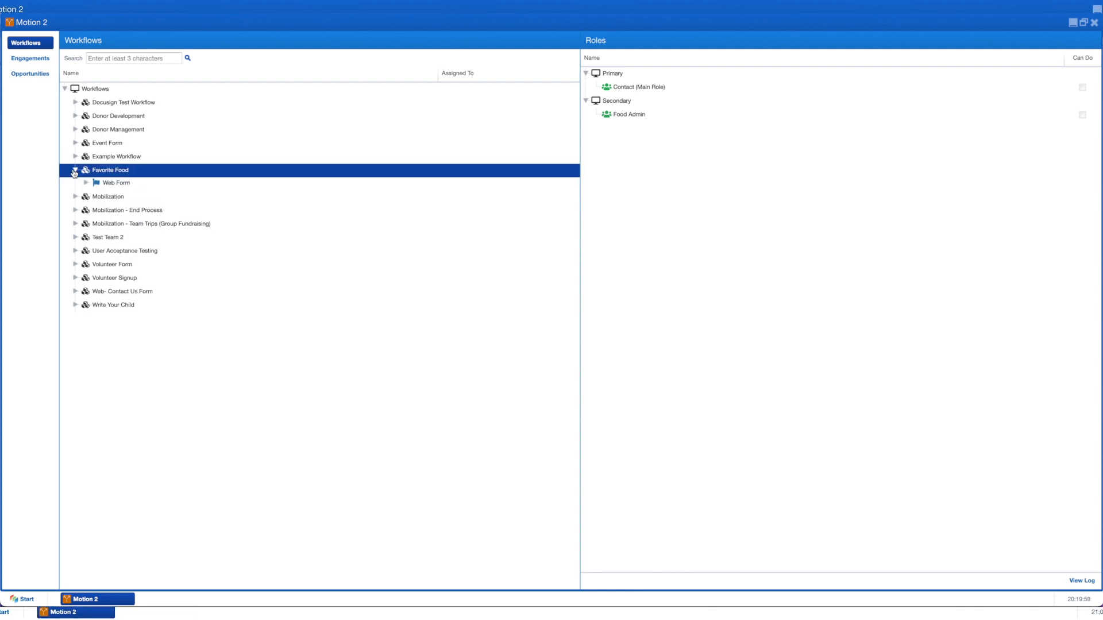
left_click(129, 185)
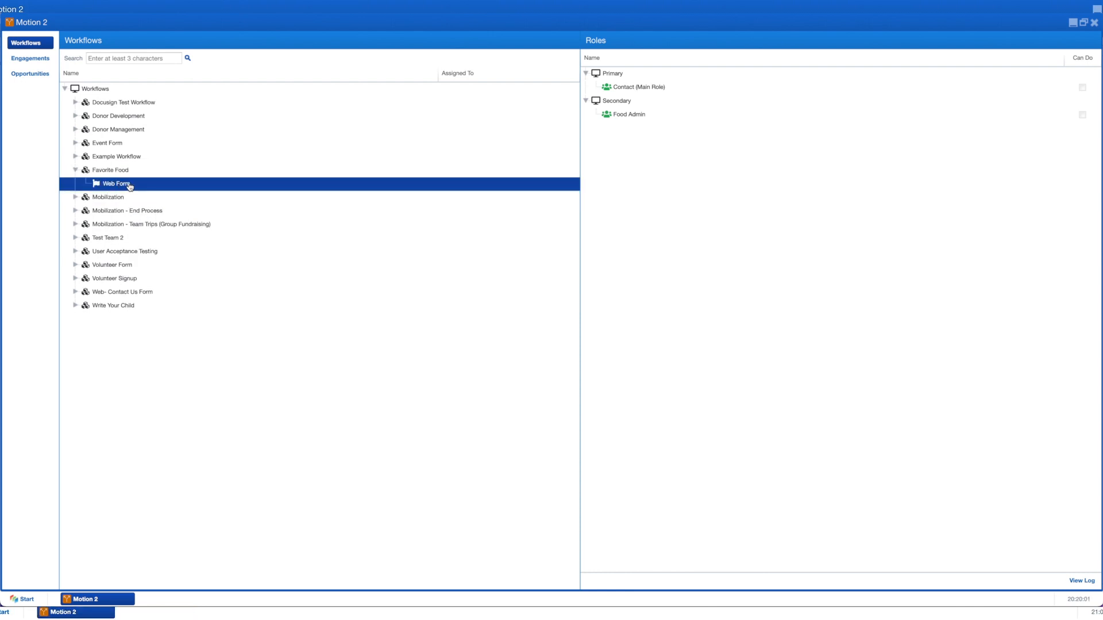
right_click(130, 186)
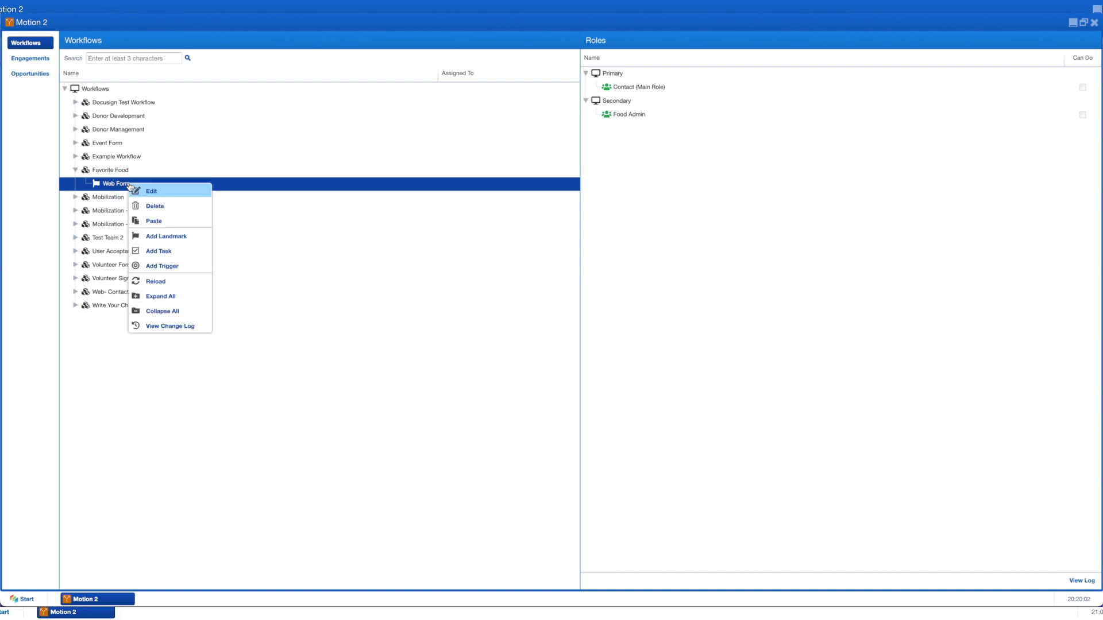
Step: Add a Form task for Contact named 'Getting to know you', described 'Help us get to know you a little bit'
left_click(175, 253)
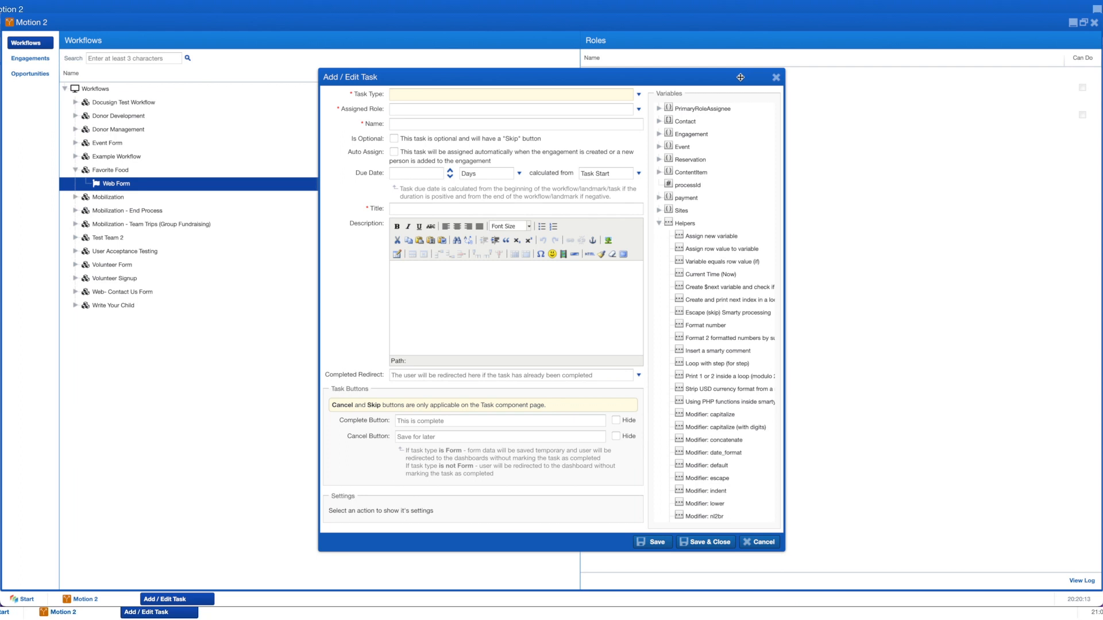
left_click(638, 95)
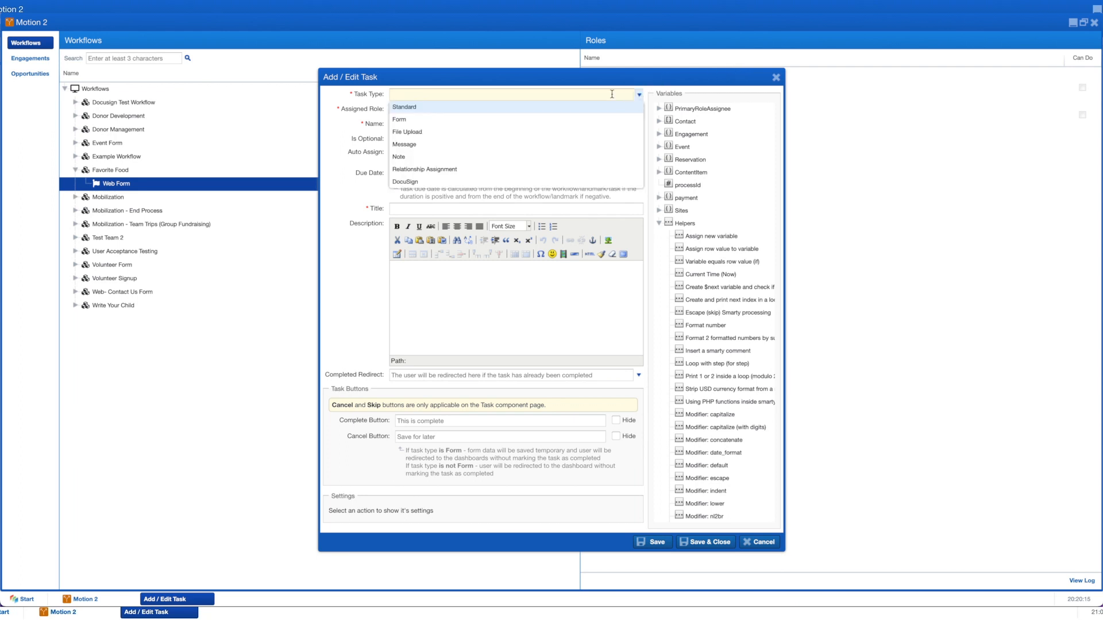
left_click(412, 121)
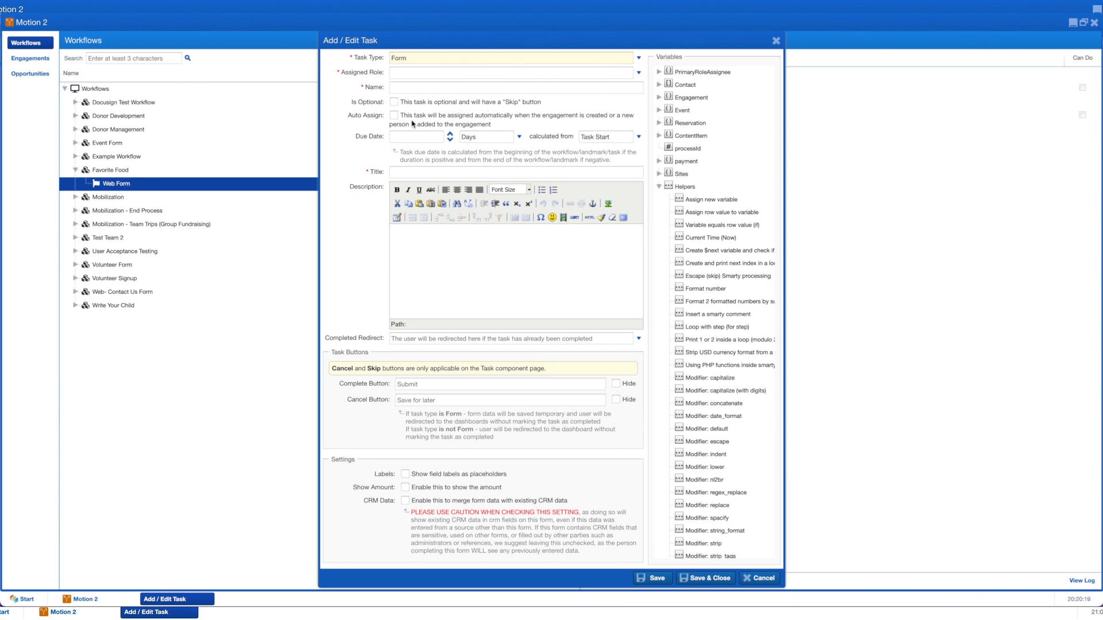
left_click(408, 75)
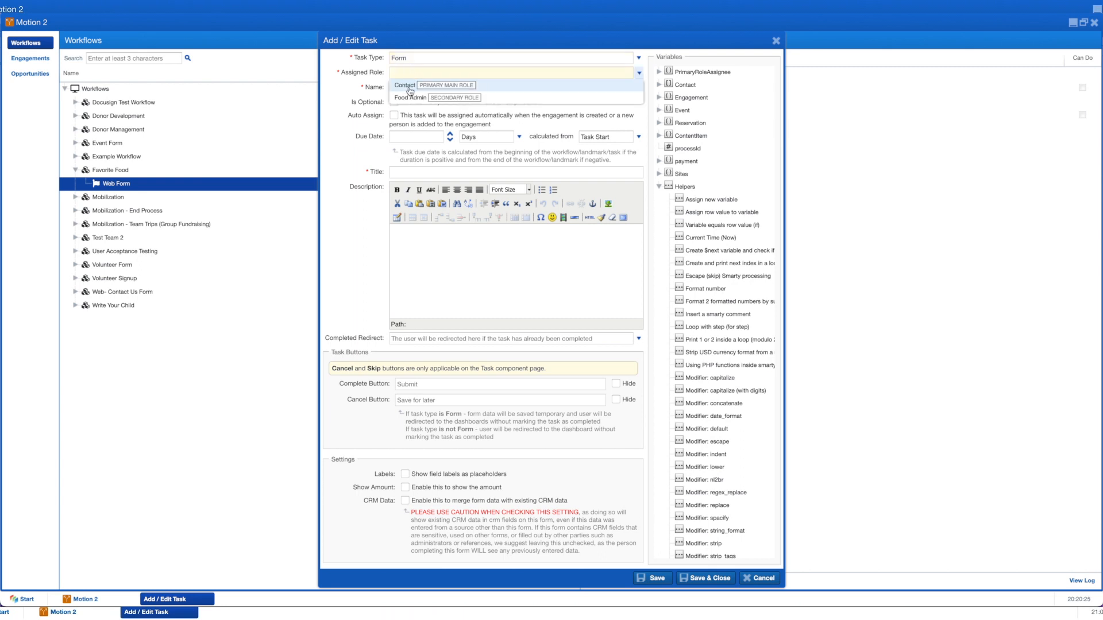
left_click(406, 86)
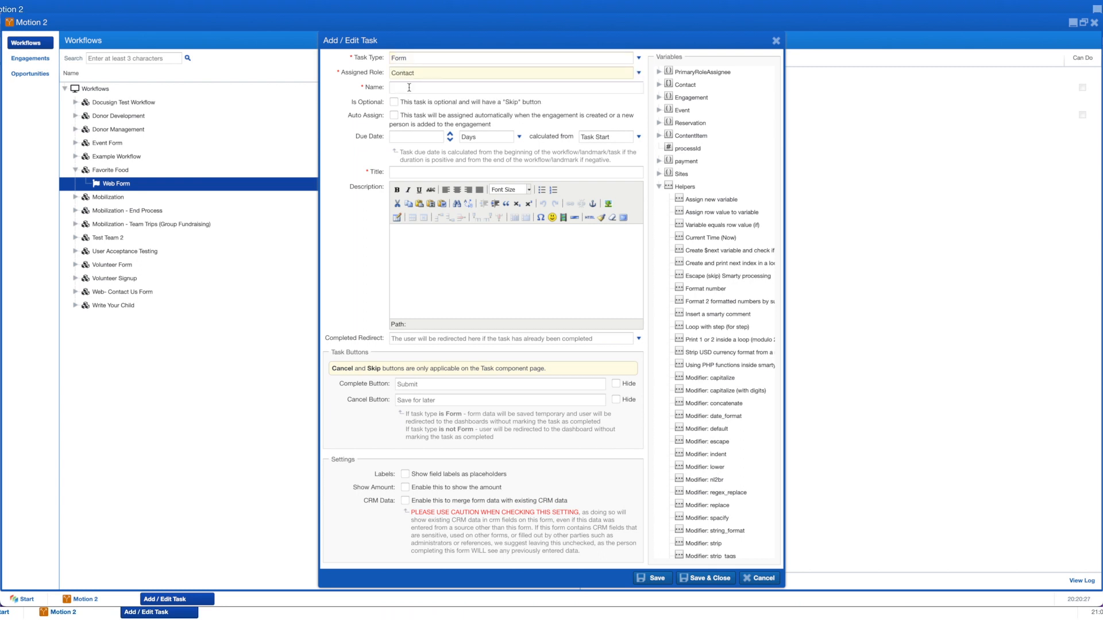
left_click(409, 87)
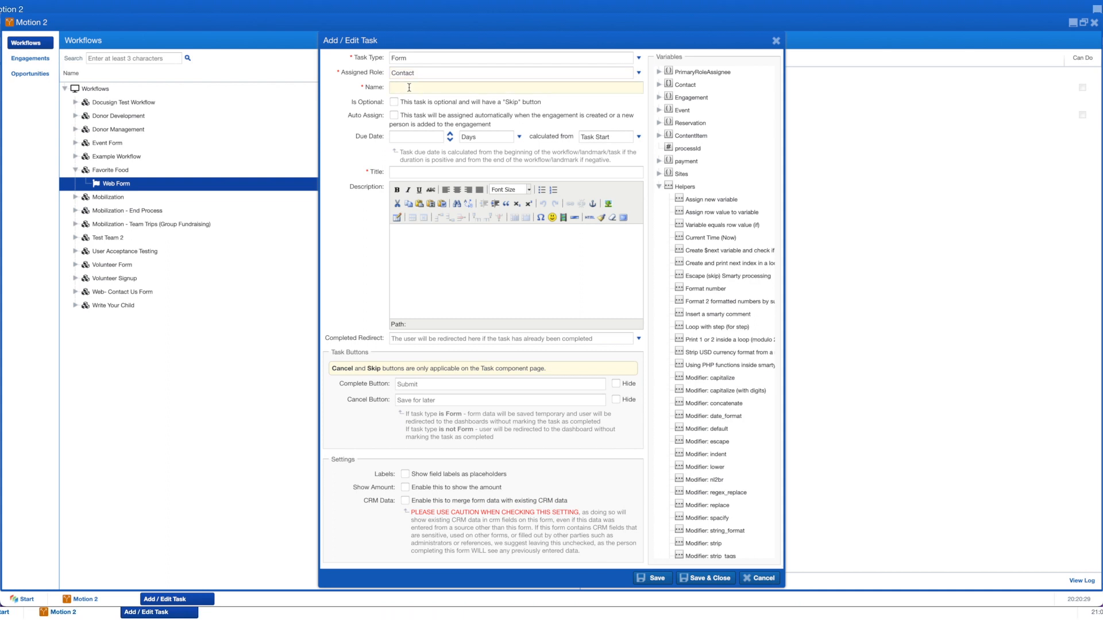
type("Getting to know you")
left_click(480, 277)
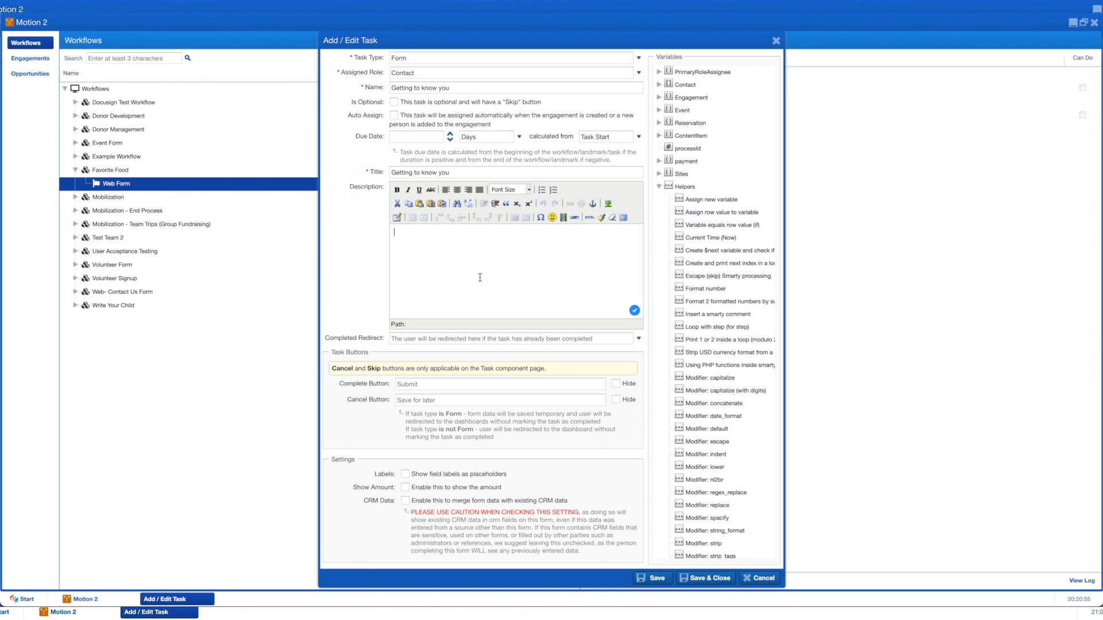
type("Help us get to know you a little bit")
left_click(689, 579)
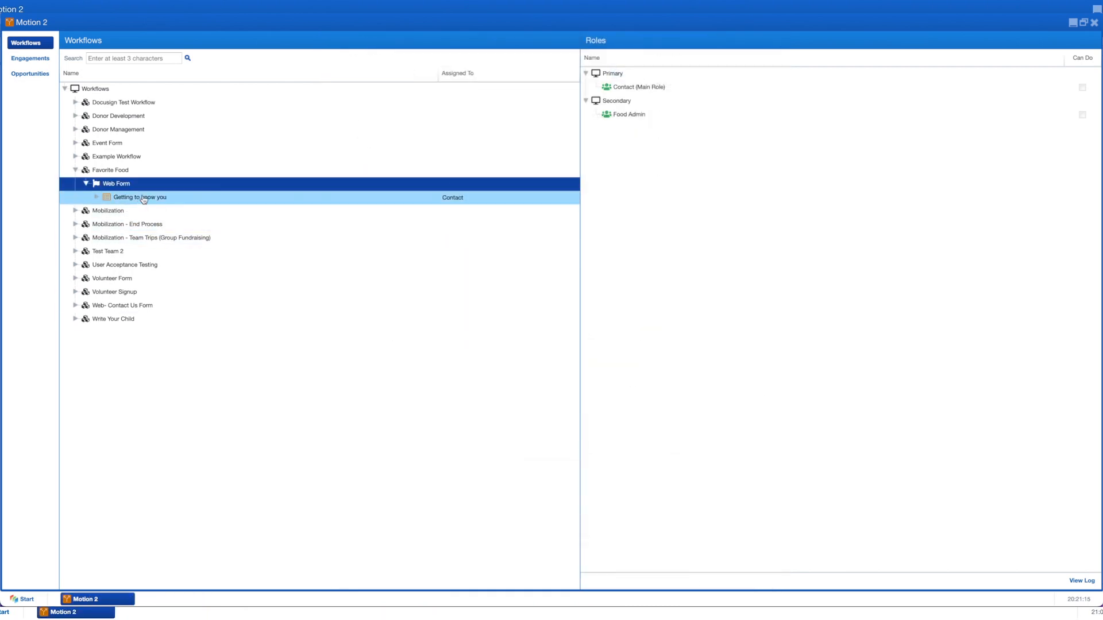
left_click(151, 198)
Step: In the Getting to know you form's fields, add a person fieldset with role Contact
right_click(152, 199)
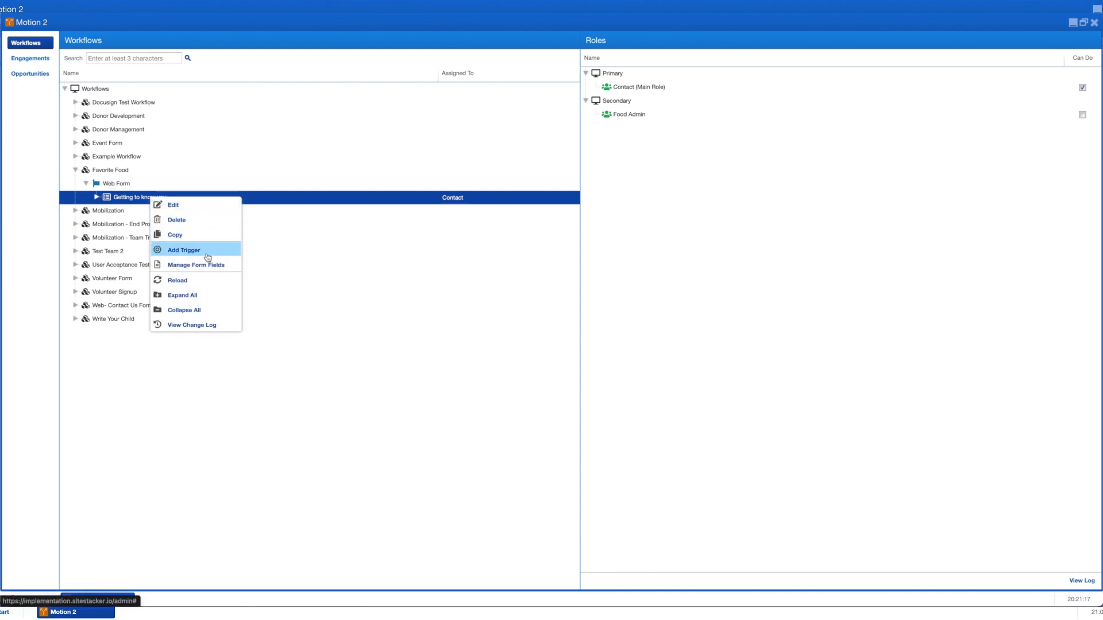
left_click(211, 264)
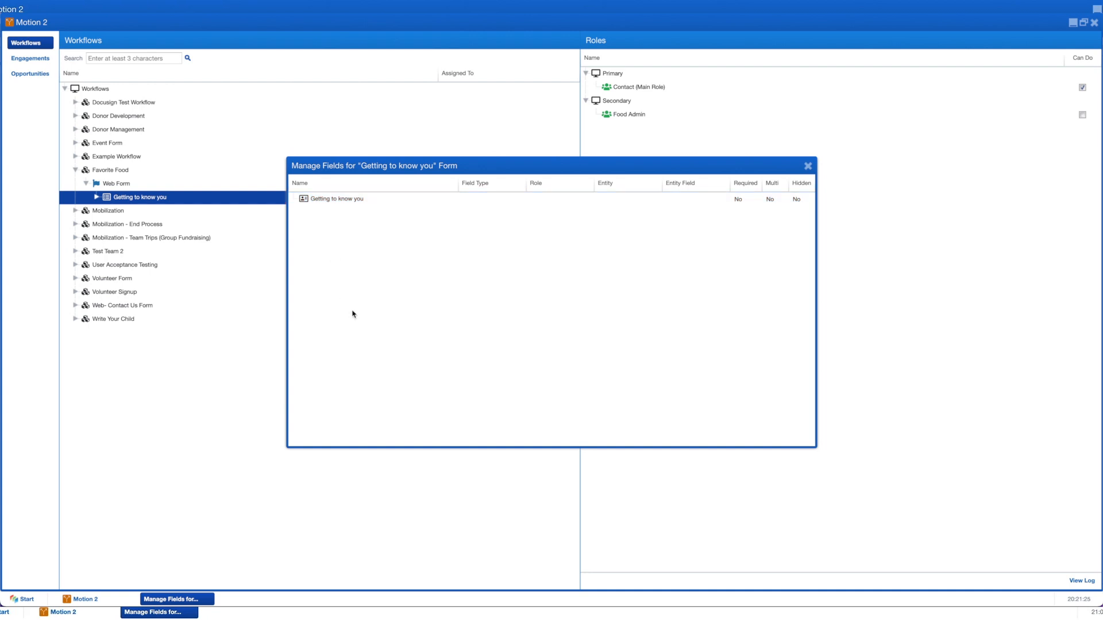
right_click(348, 205)
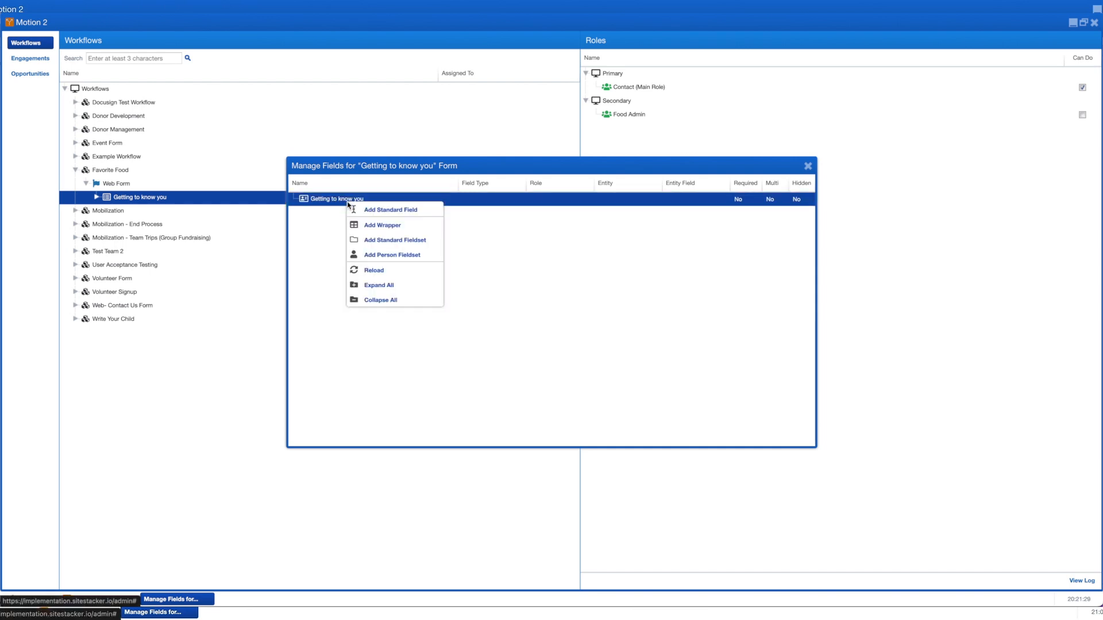
left_click(389, 259)
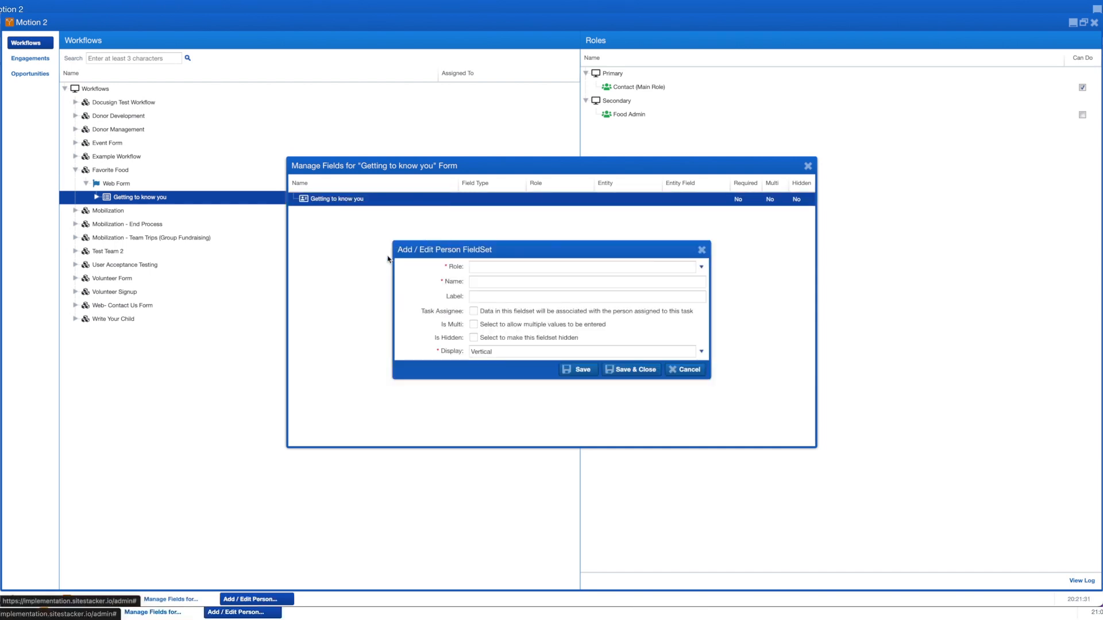
left_click(493, 267)
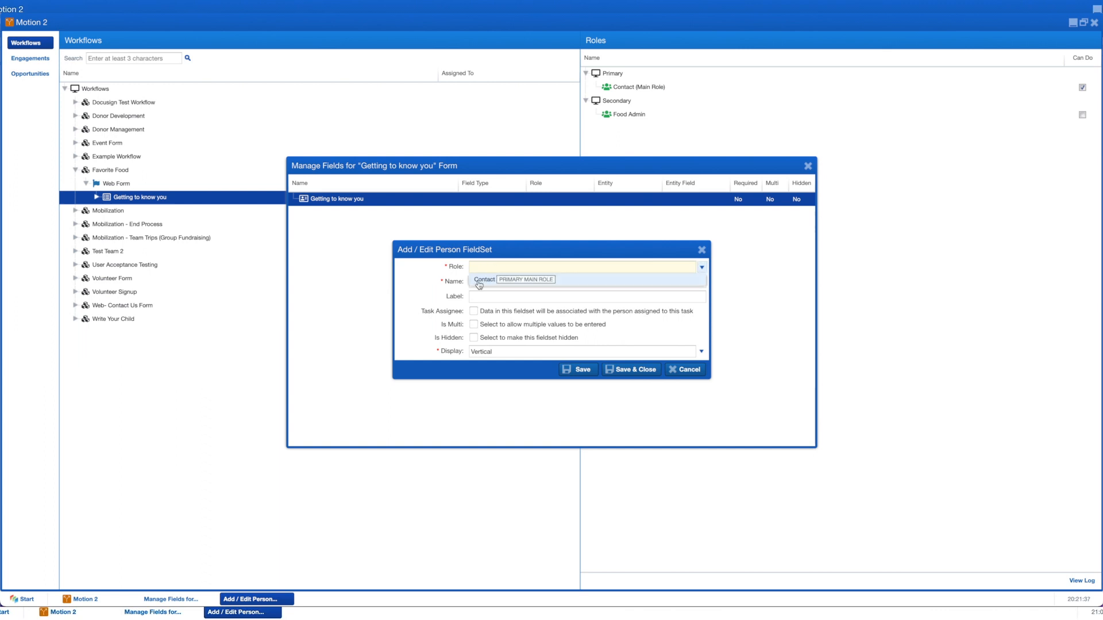
left_click(479, 282)
left_click(634, 371)
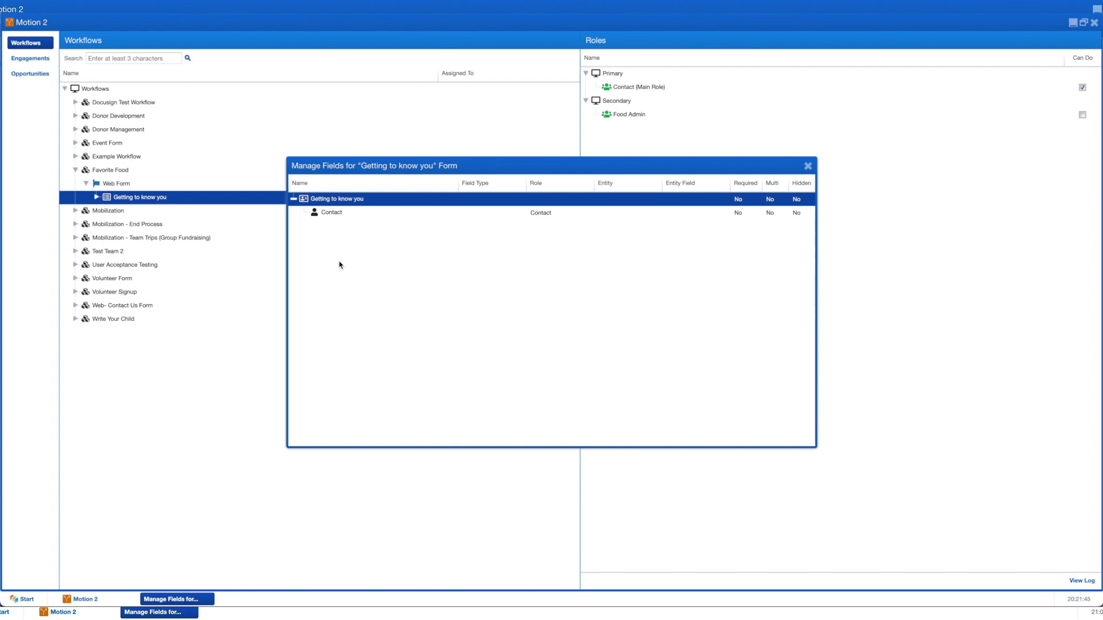
left_click(354, 215)
Step: Add required First Name and Last Name person fields to the Contact fieldset
right_click(338, 216)
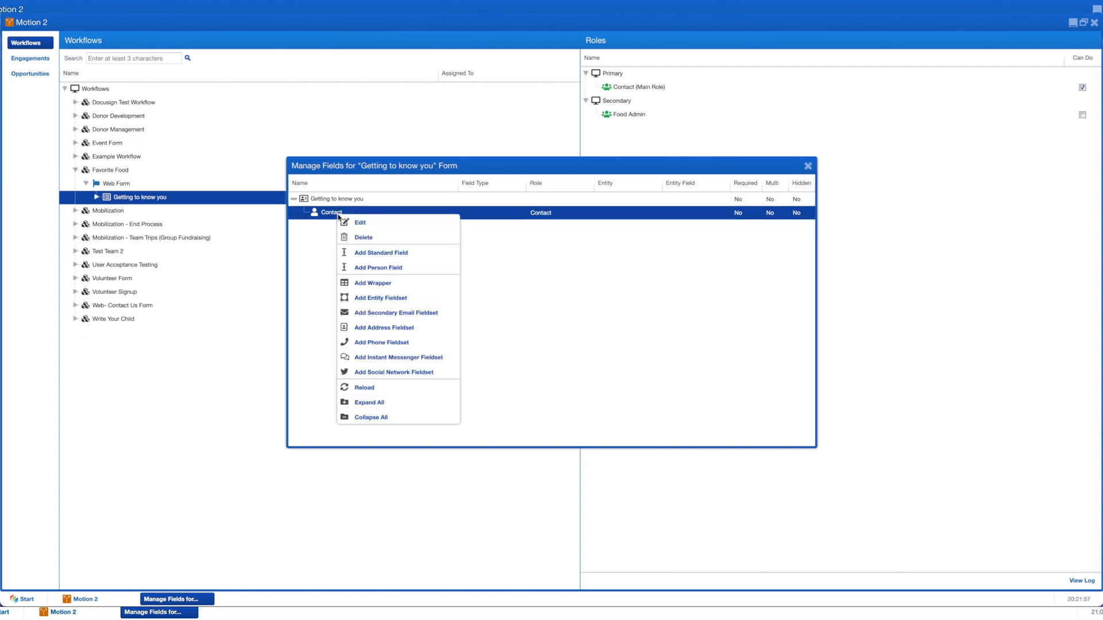
left_click(375, 268)
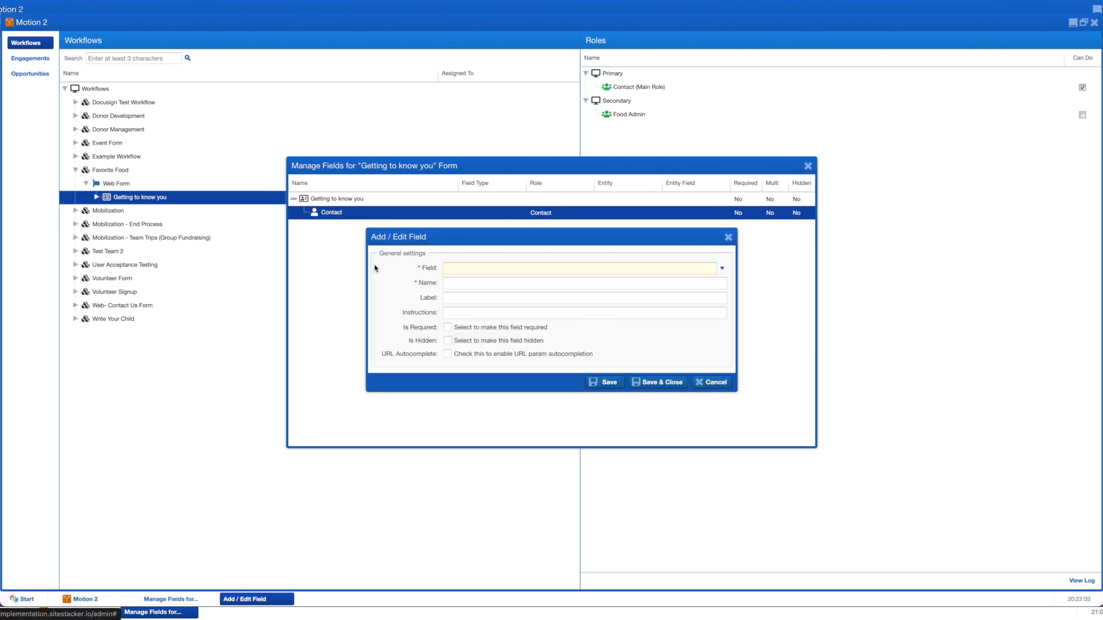
left_click(462, 270)
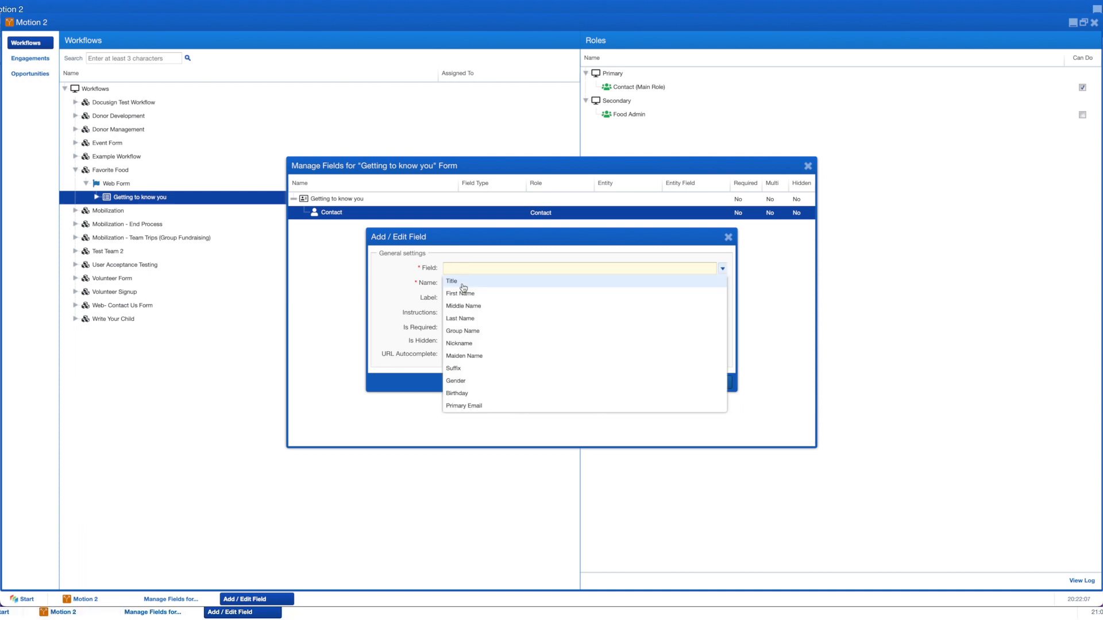
left_click(463, 295)
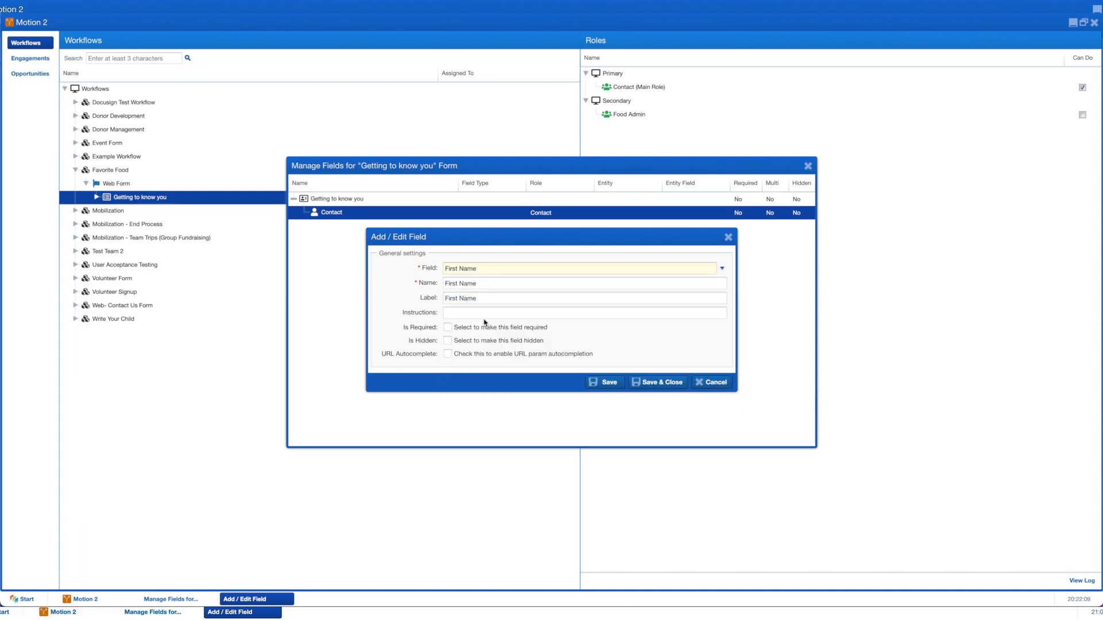
left_click(449, 328)
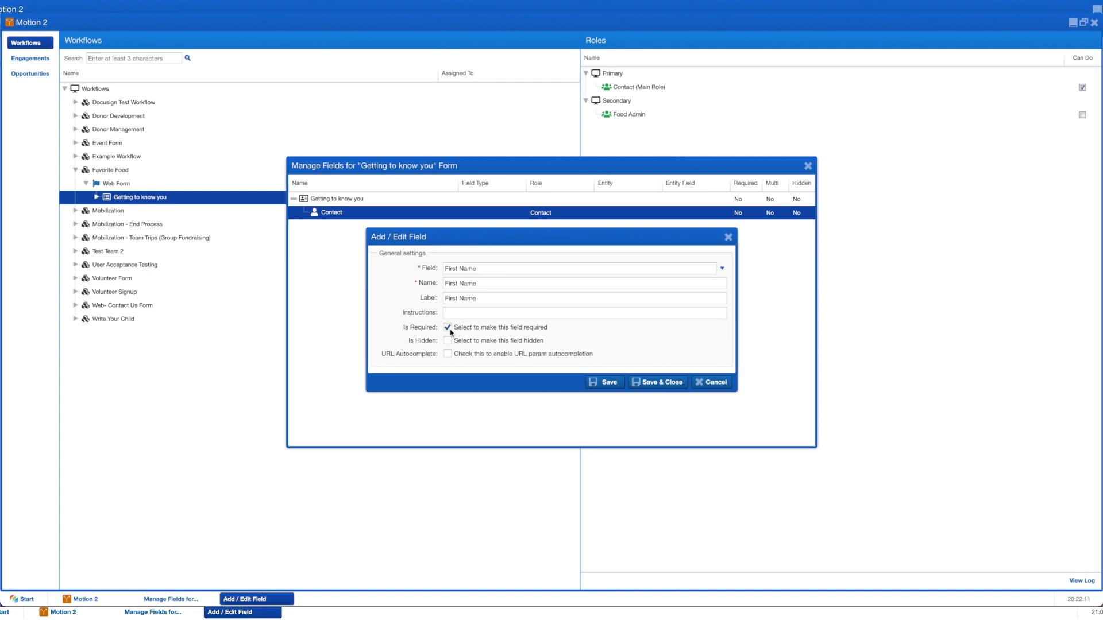
left_click(651, 382)
right_click(352, 214)
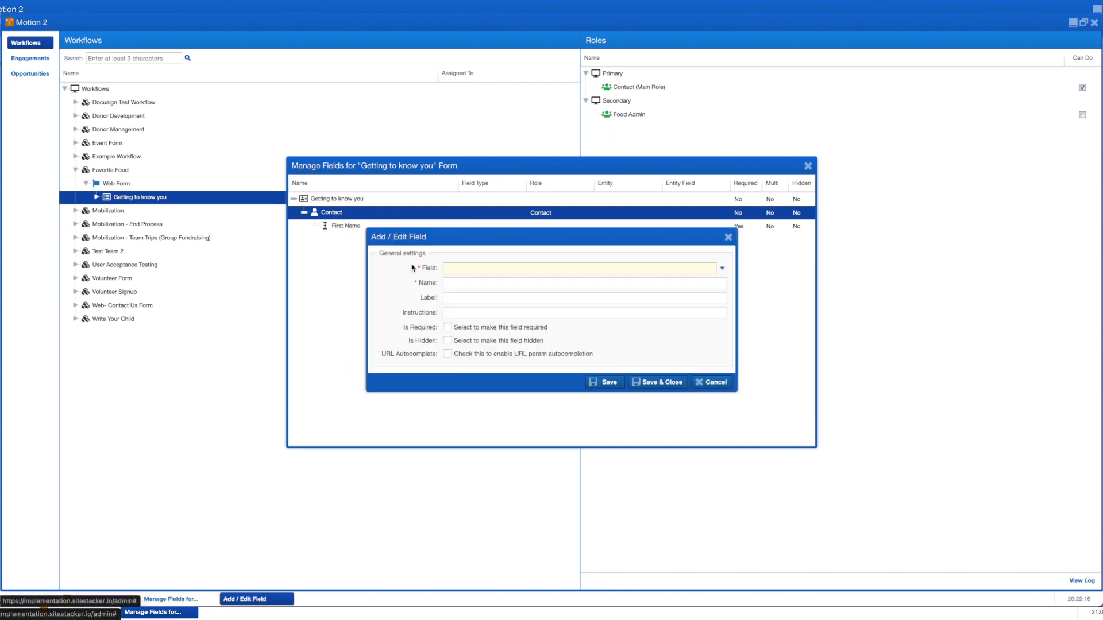
left_click(460, 268)
left_click(458, 316)
left_click(447, 328)
left_click(673, 385)
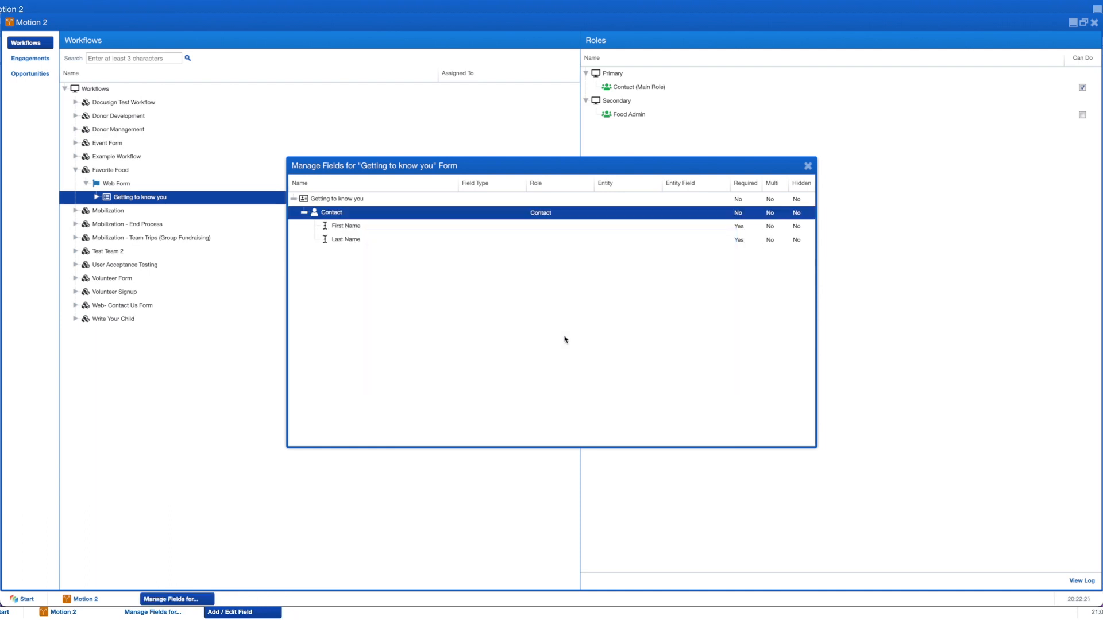
Step: Add a required Primary Email field to Contact, renamed to 'Email'
right_click(351, 213)
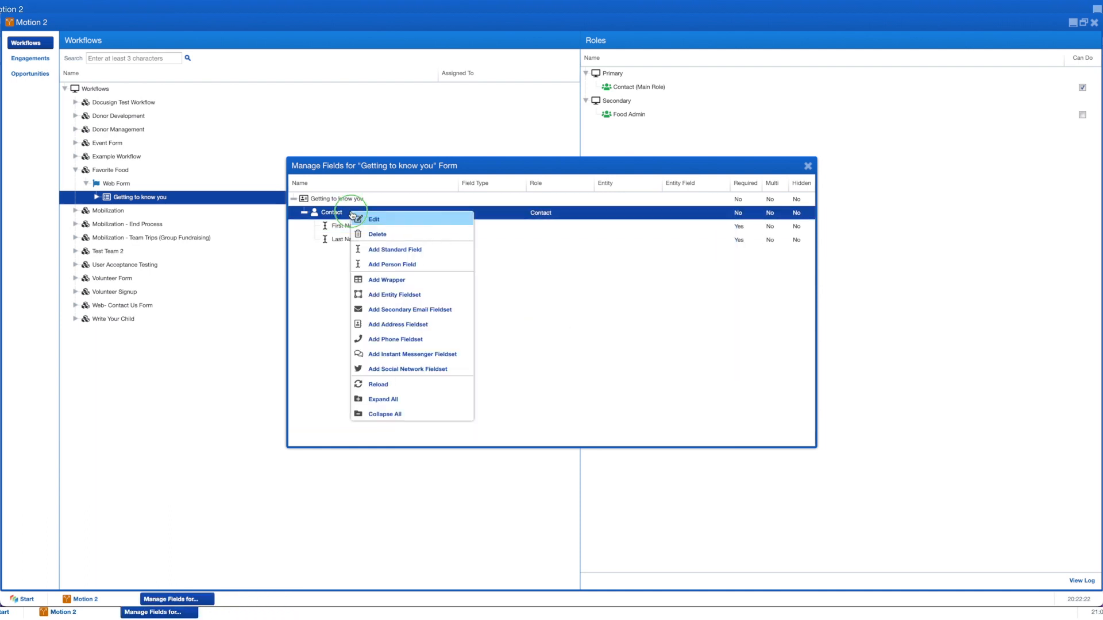
left_click(376, 265)
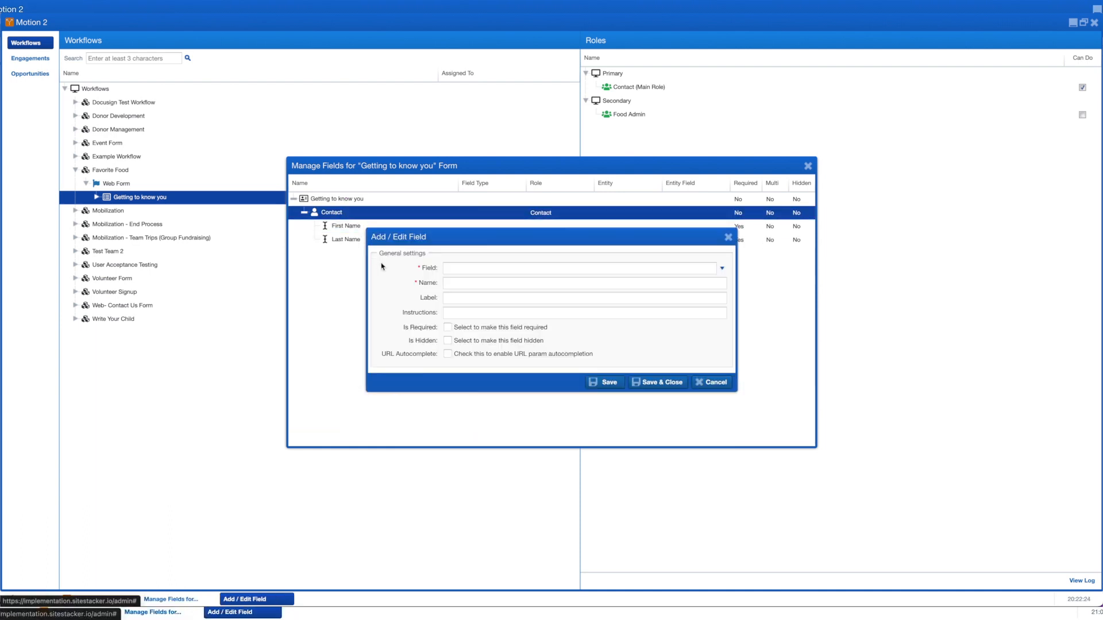
left_click(477, 268)
left_click(480, 405)
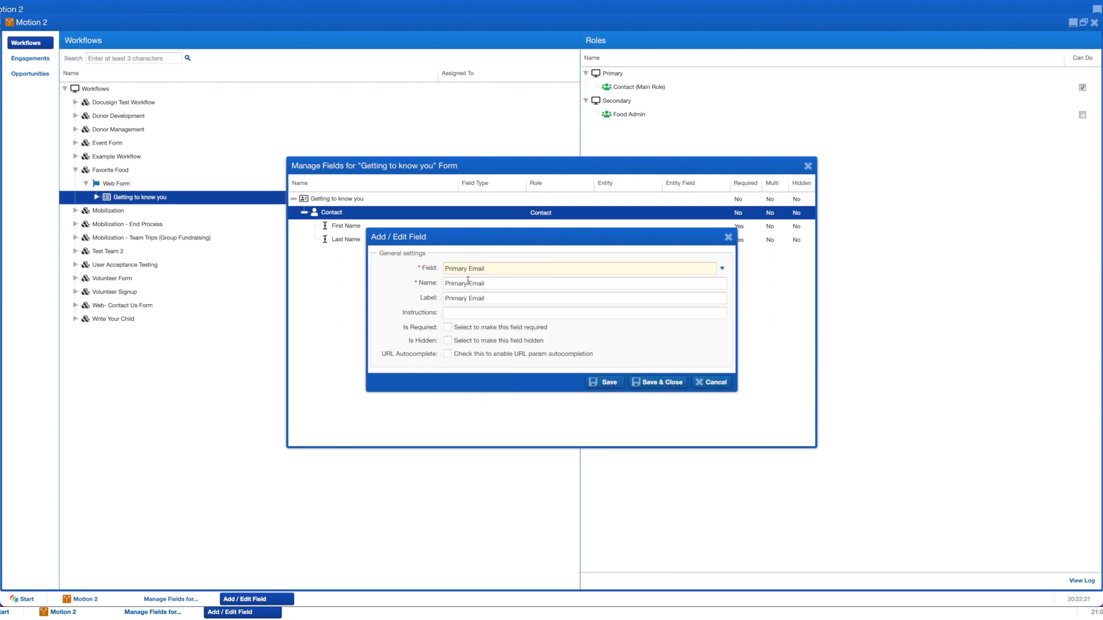
left_click_drag(468, 283, 425, 287)
key("BackSpace")
left_click(447, 327)
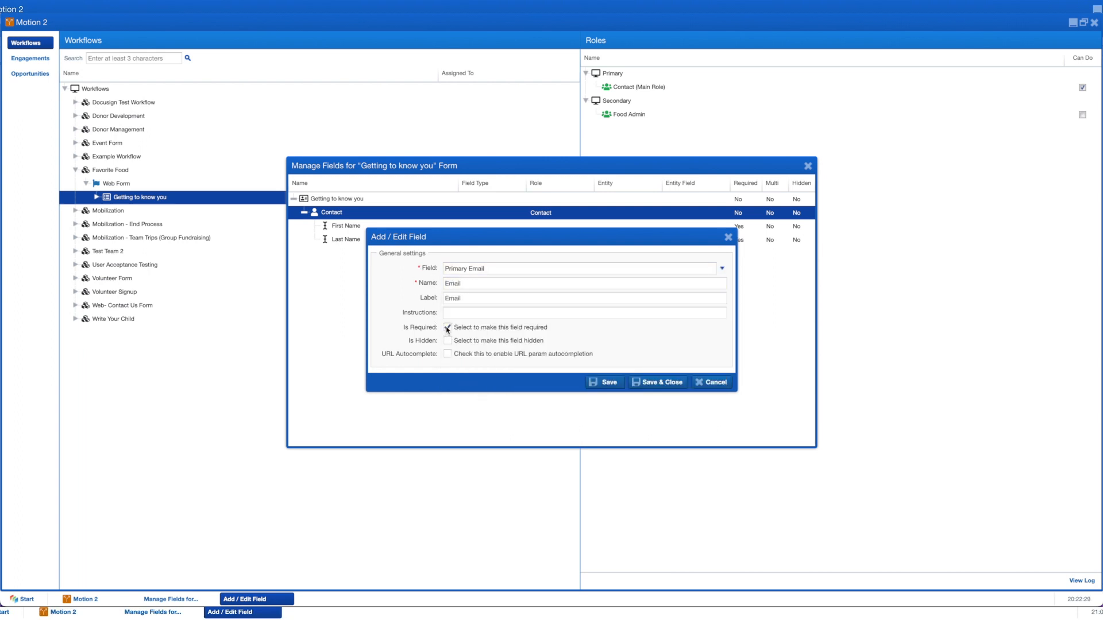
left_click(645, 386)
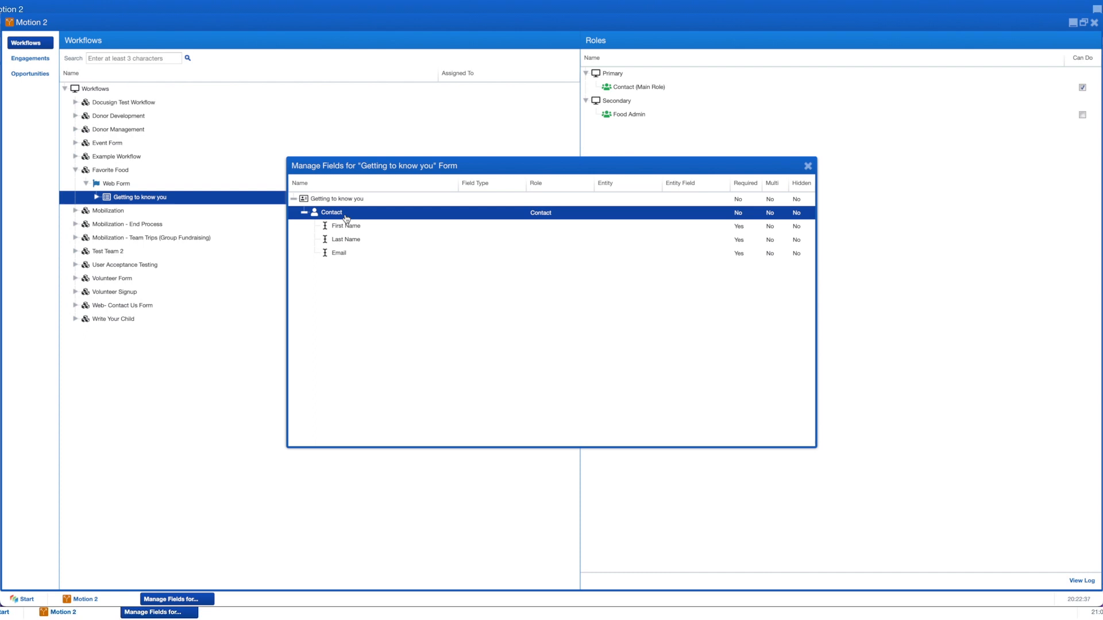
Step: Add a Favorite Food entity fieldset under the Contact fieldset
right_click(347, 218)
left_click(408, 297)
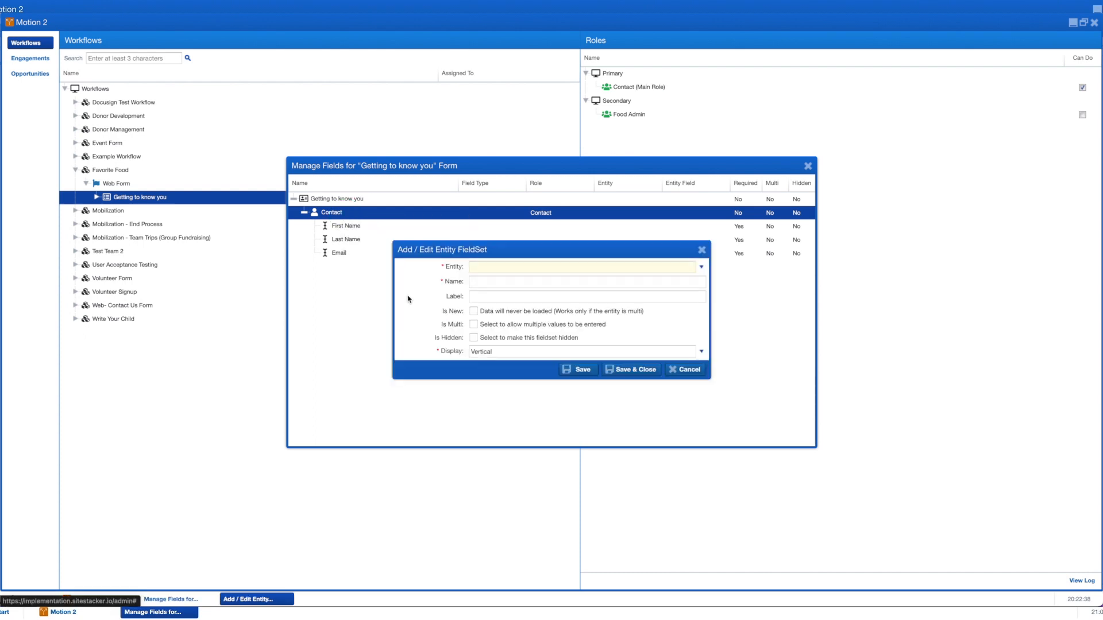
left_click(507, 268)
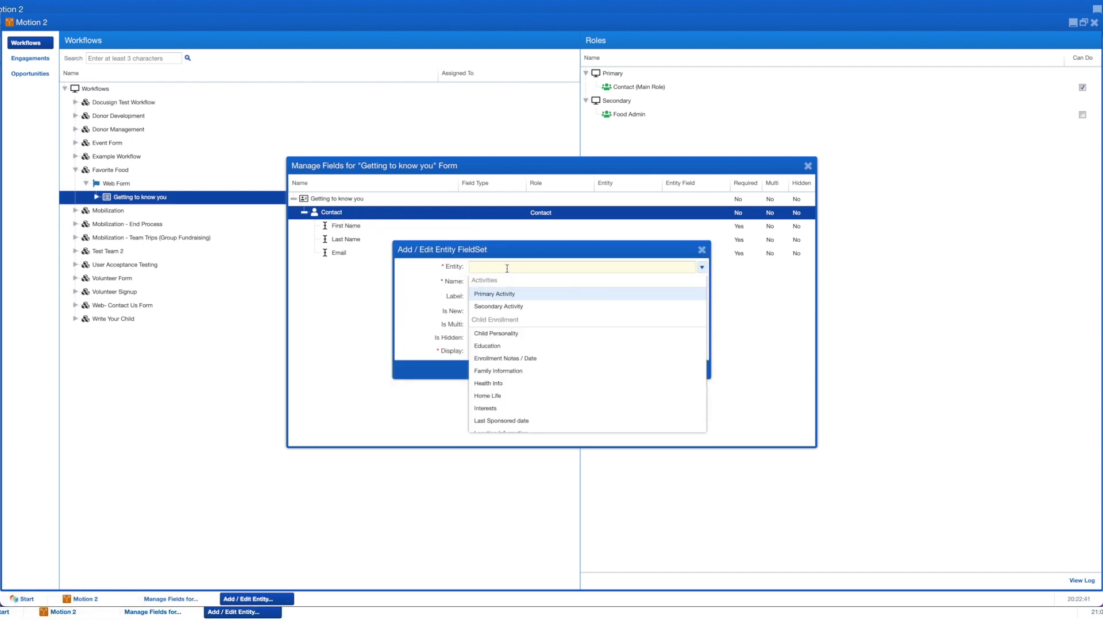
key("f")
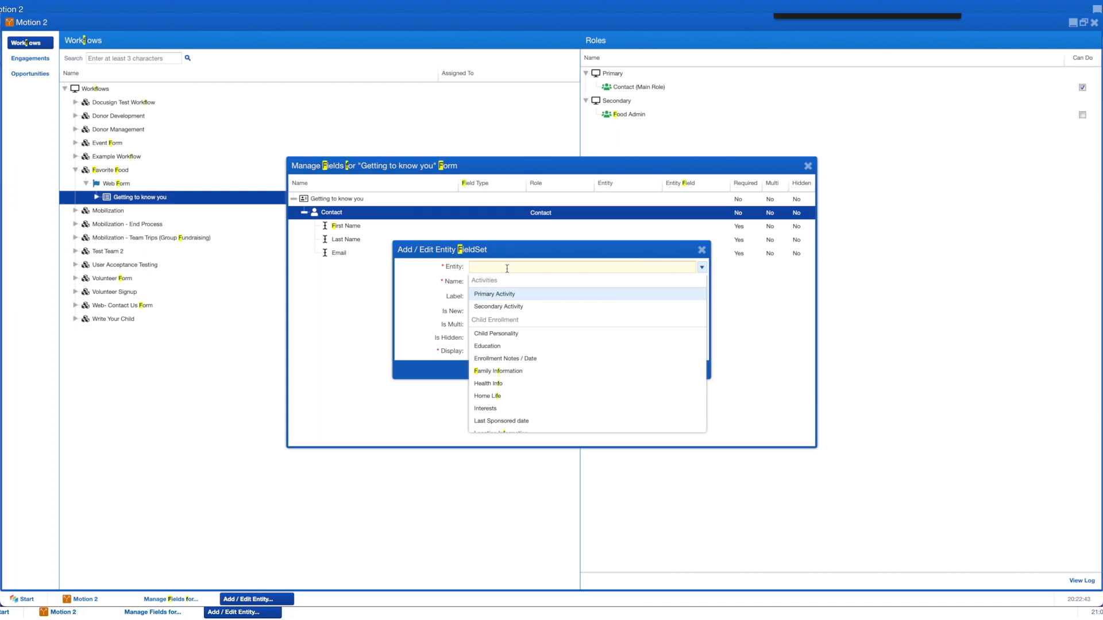
scroll(575, 321, "down", 5)
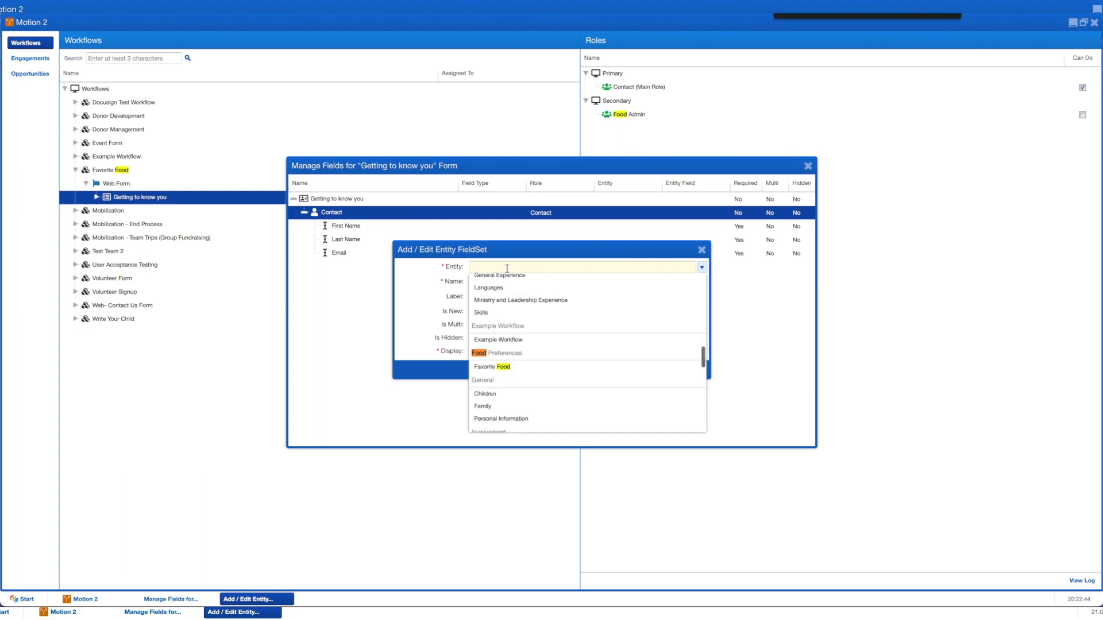
left_click(498, 370)
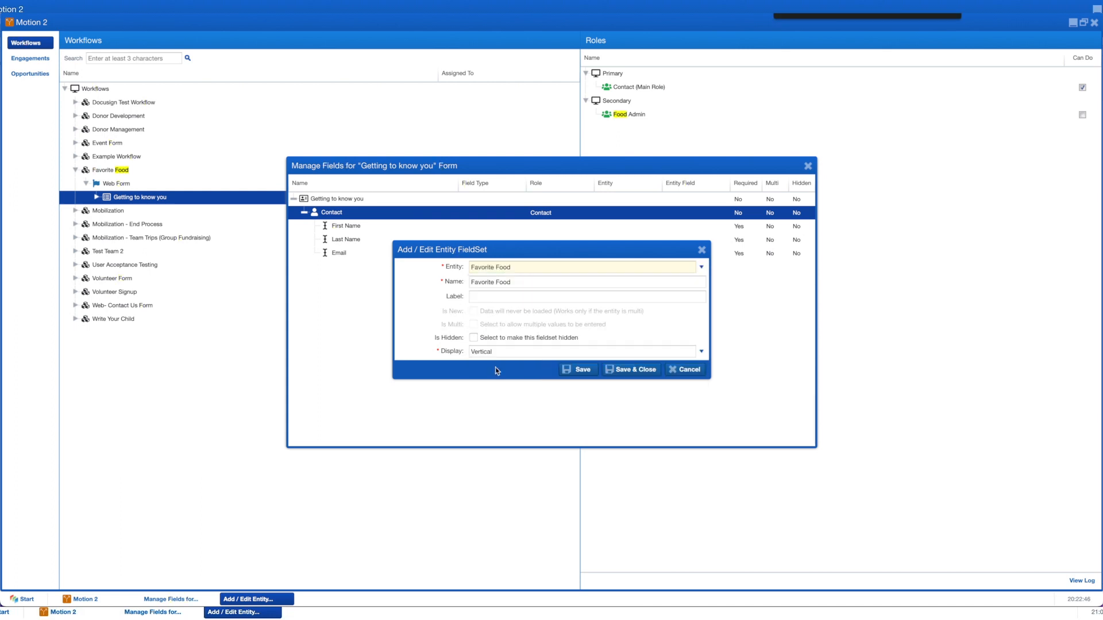
left_click(618, 371)
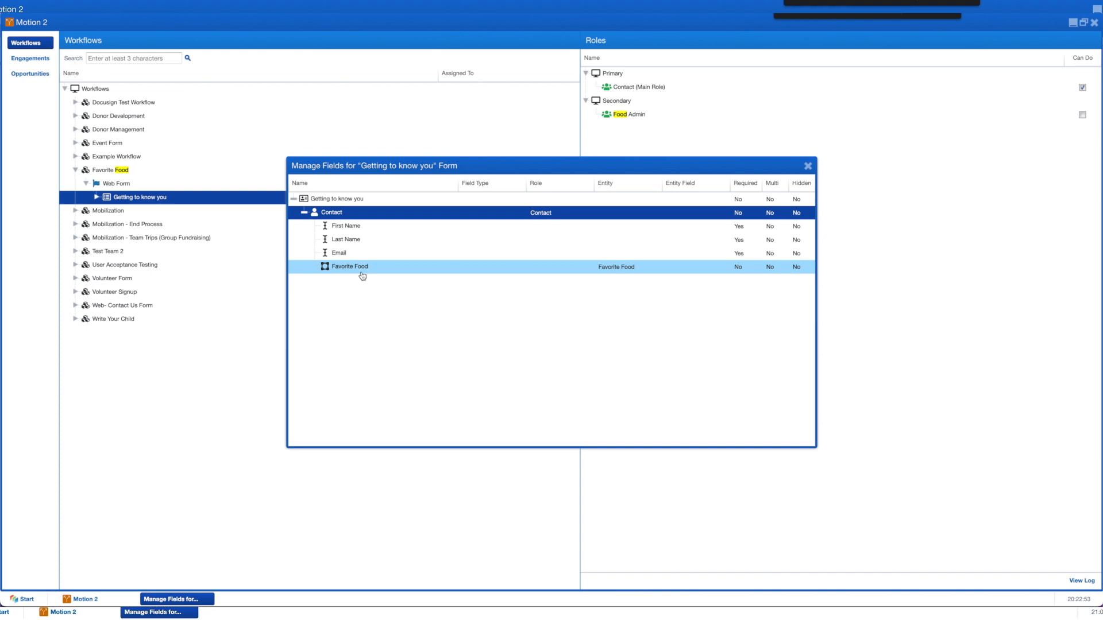
Step: Add a Favorite Food entity field rendered as a combo box, ordered by Order ascending
right_click(363, 275)
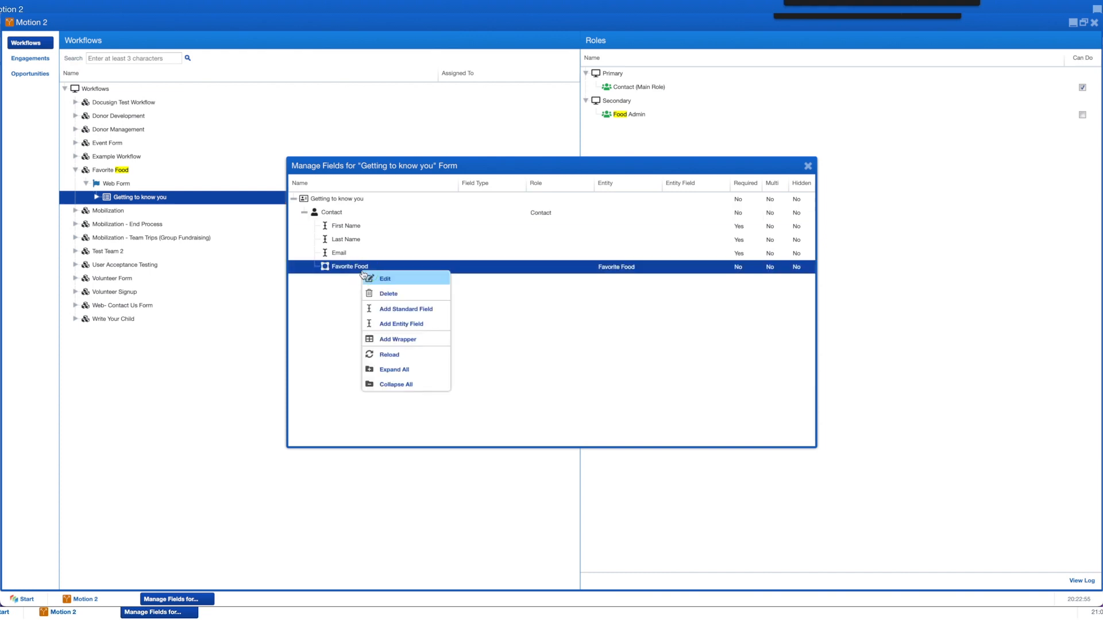
left_click(407, 325)
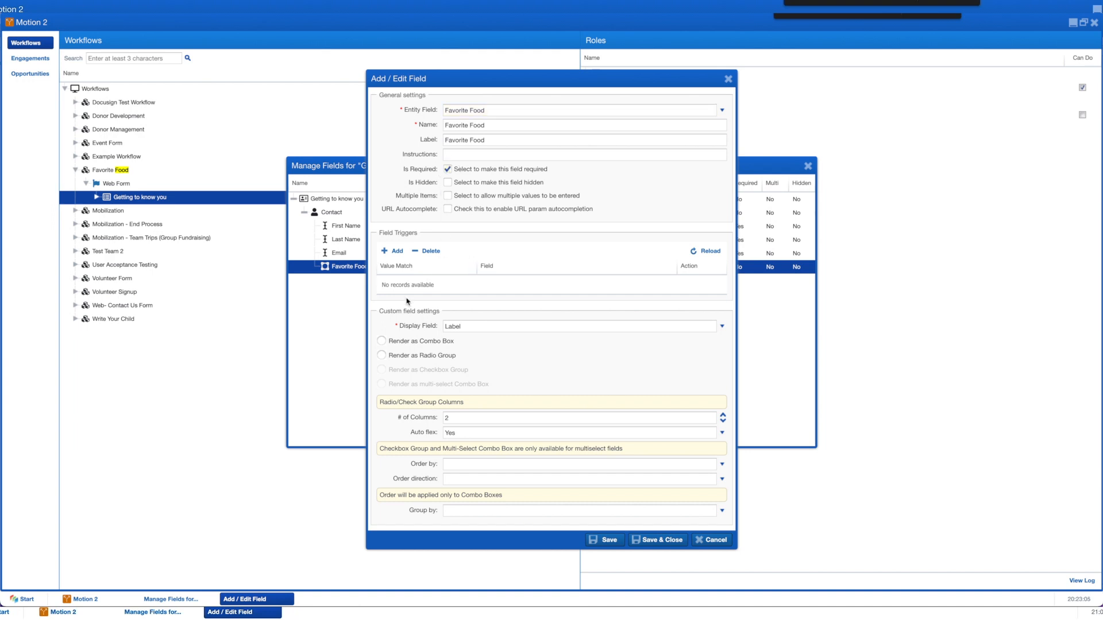
left_click(385, 344)
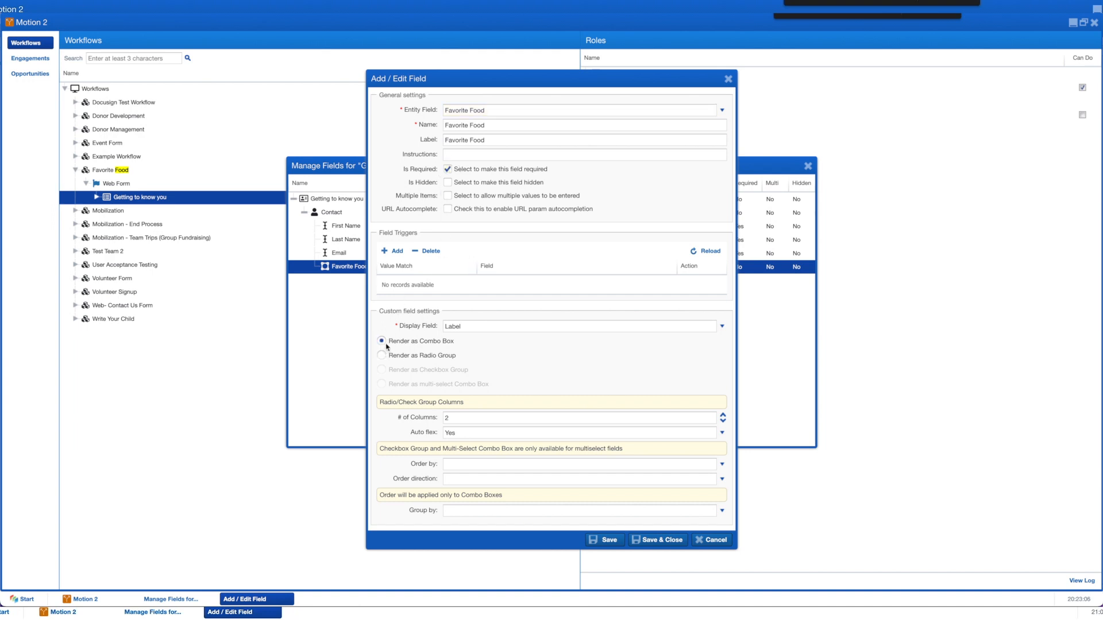
left_click(448, 464)
left_click(456, 489)
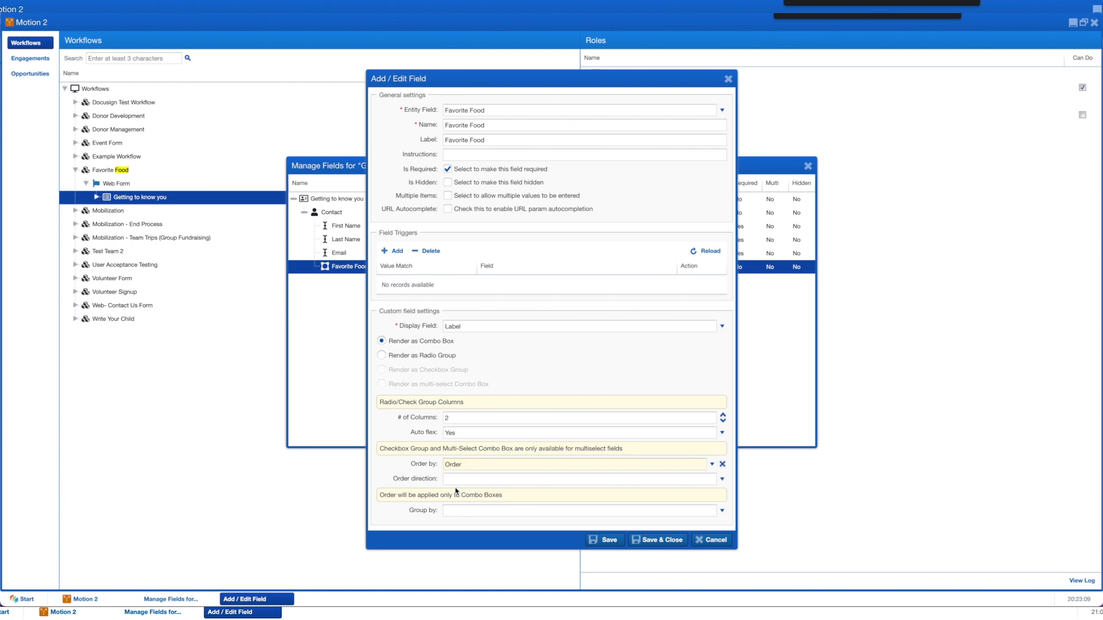
left_click(454, 465)
left_click(453, 477)
left_click(451, 481)
left_click(457, 490)
left_click(457, 467)
left_click(457, 489)
left_click(652, 540)
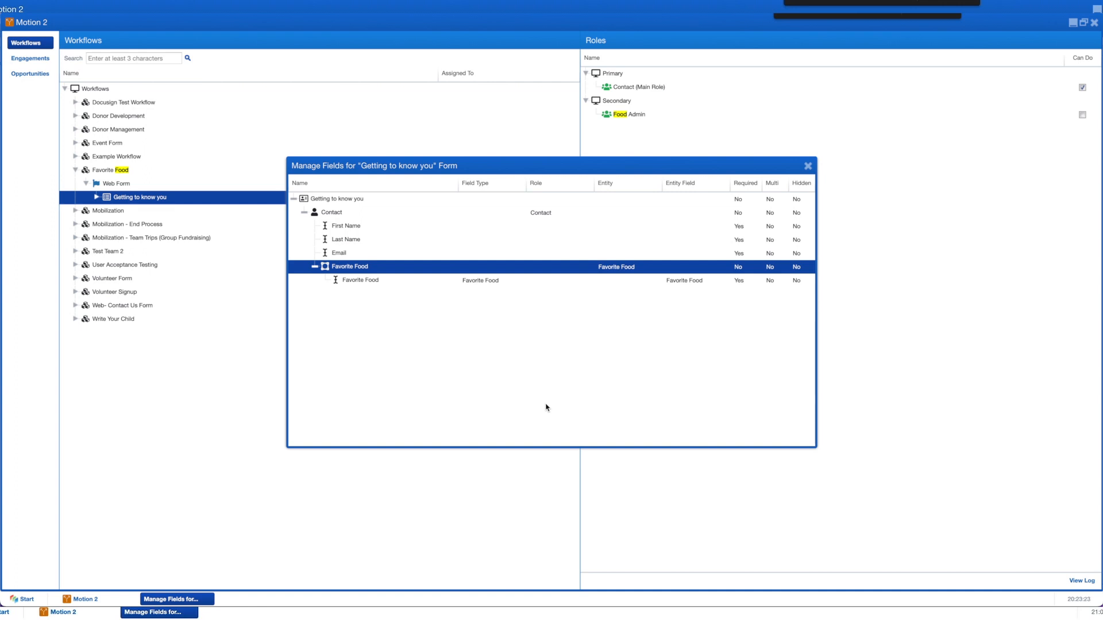
left_click(809, 167)
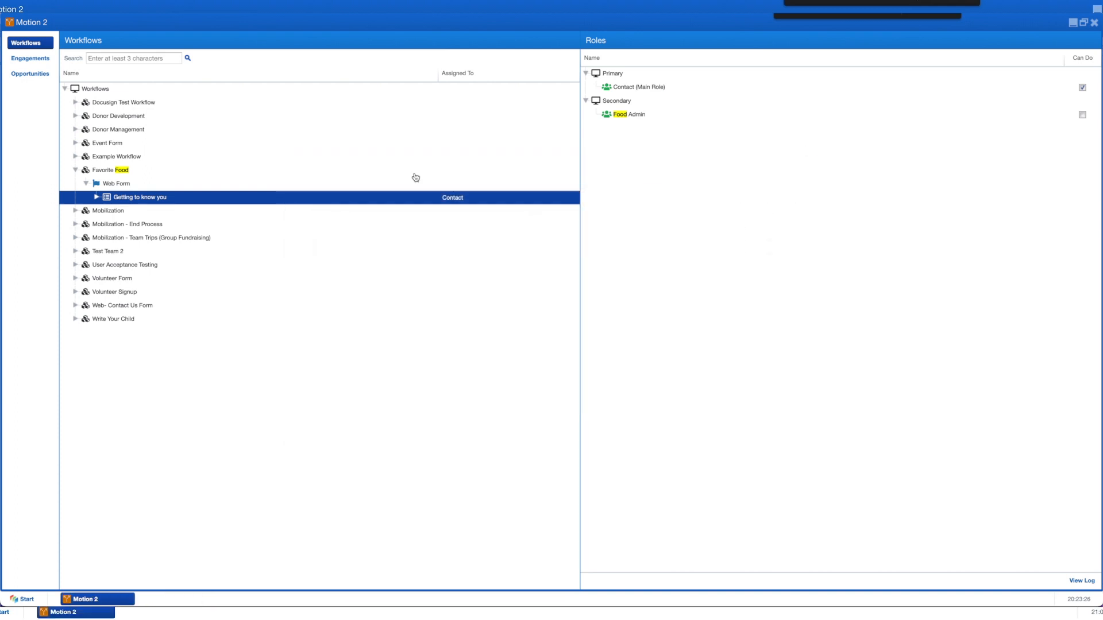
Step: Start a Form task under Web Form assigned to Food Admin, named 'It's time to connect'
right_click(147, 187)
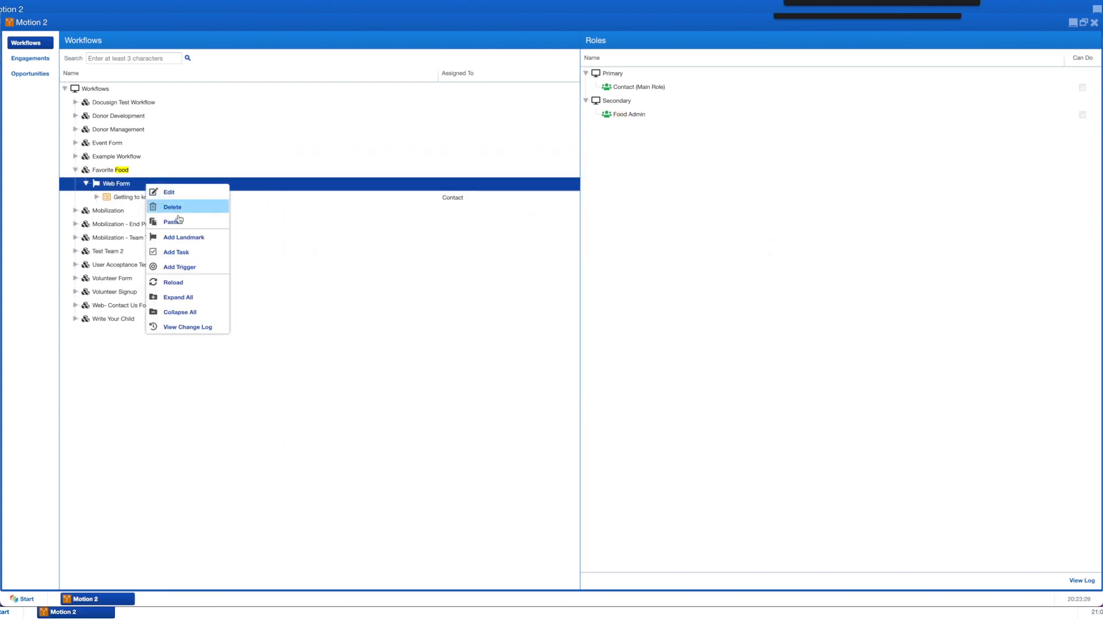
left_click(191, 258)
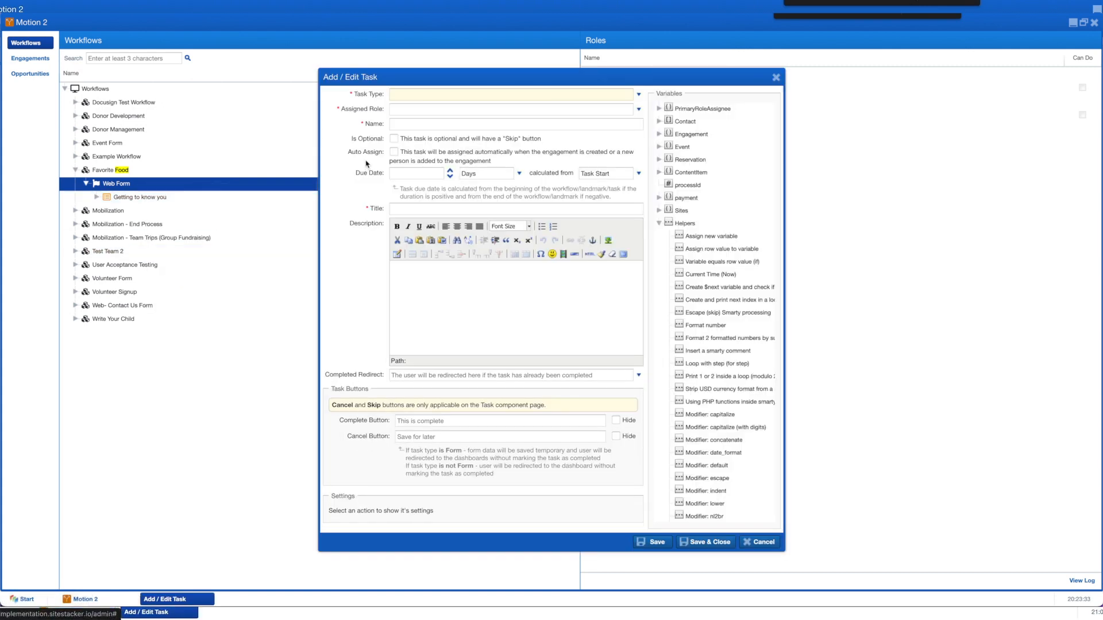
left_click(640, 95)
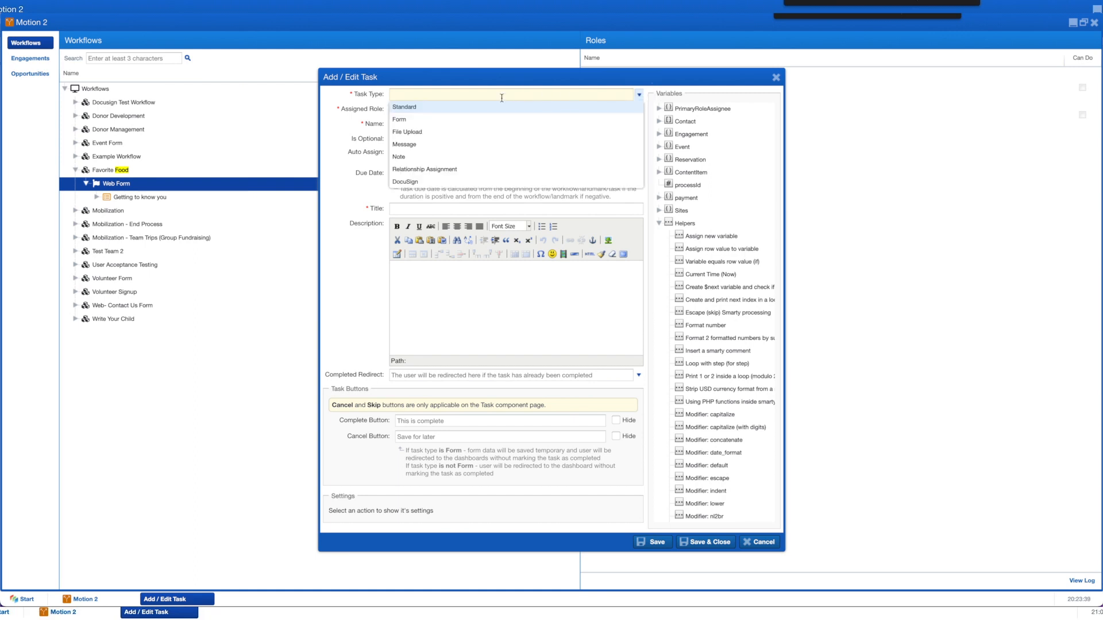
left_click(429, 123)
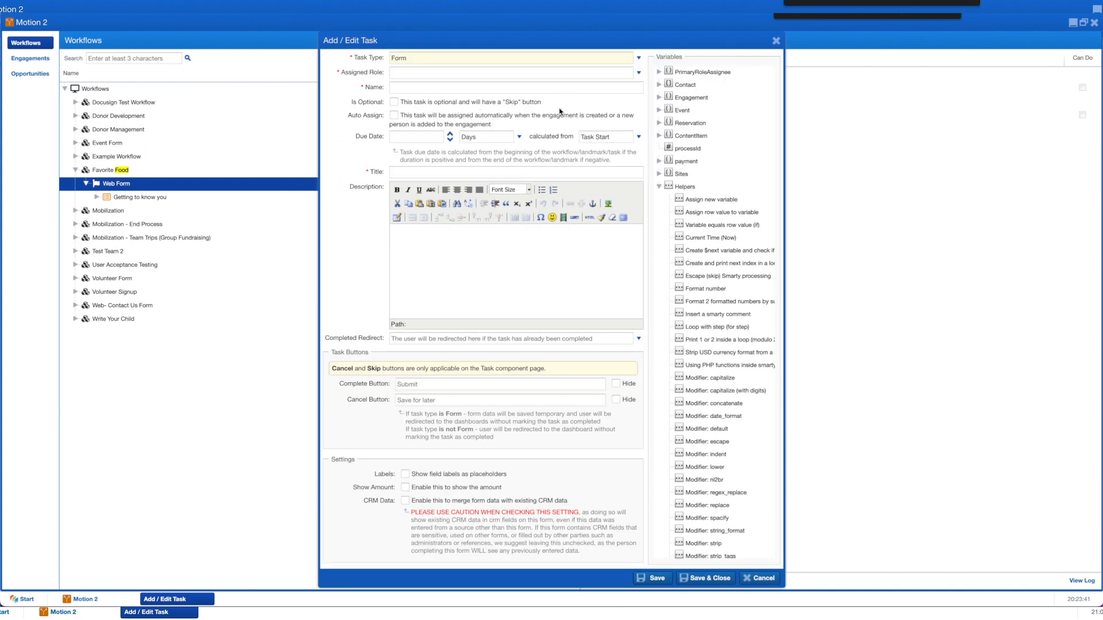
left_click(639, 73)
left_click(447, 98)
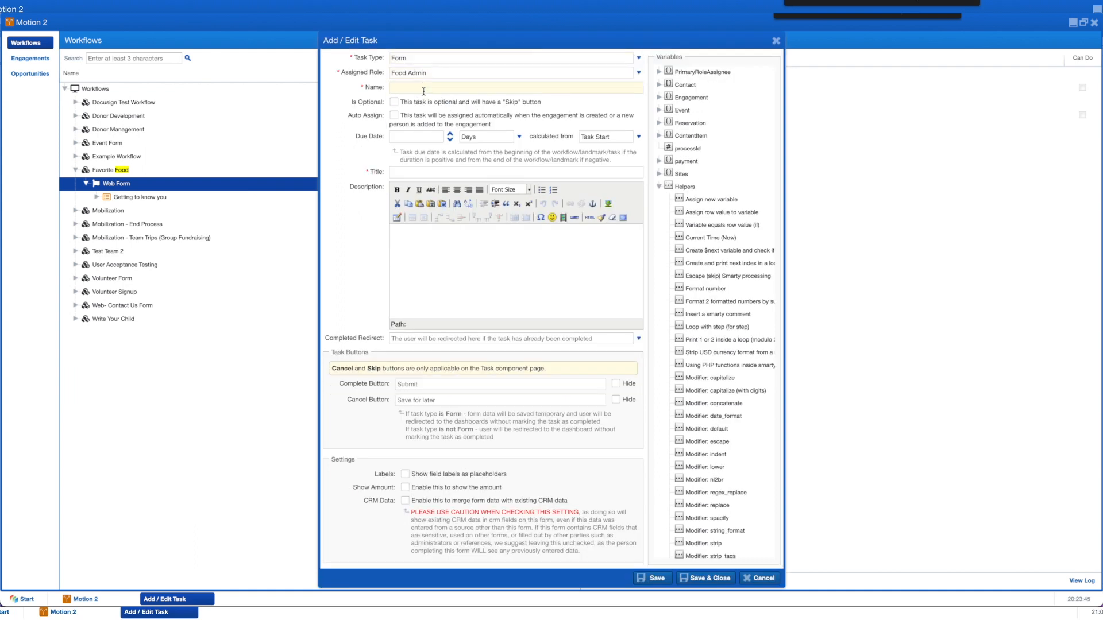
type("It's time to connect")
left_click(455, 264)
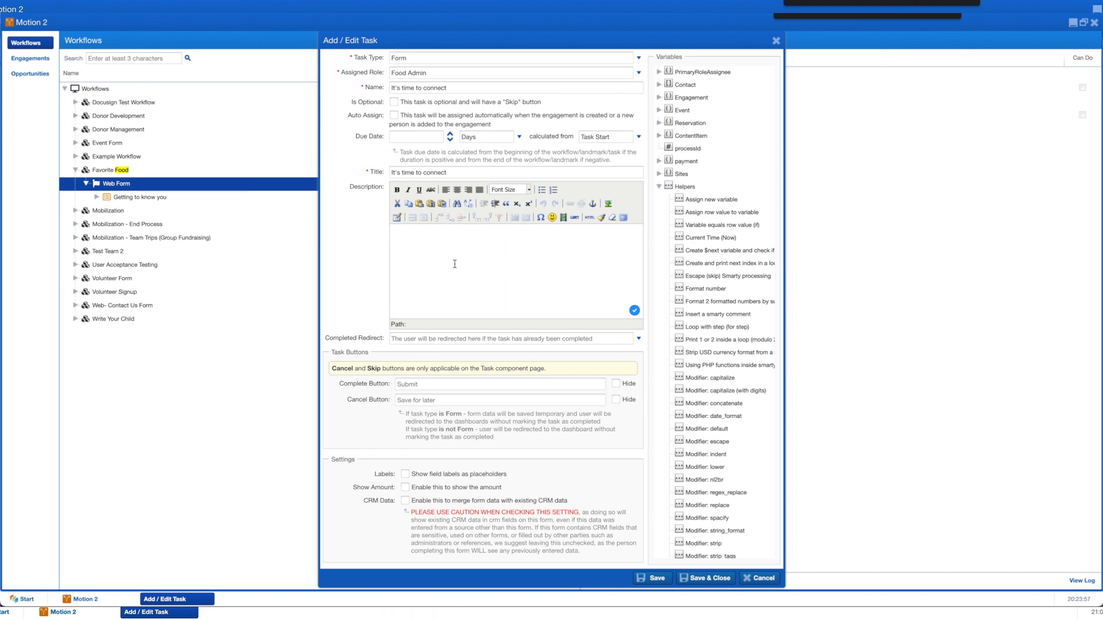
Step: Describe the task as 'It's time to connect with' plus {$Contact.0.fullname}, and save it
type("It's time to connect with")
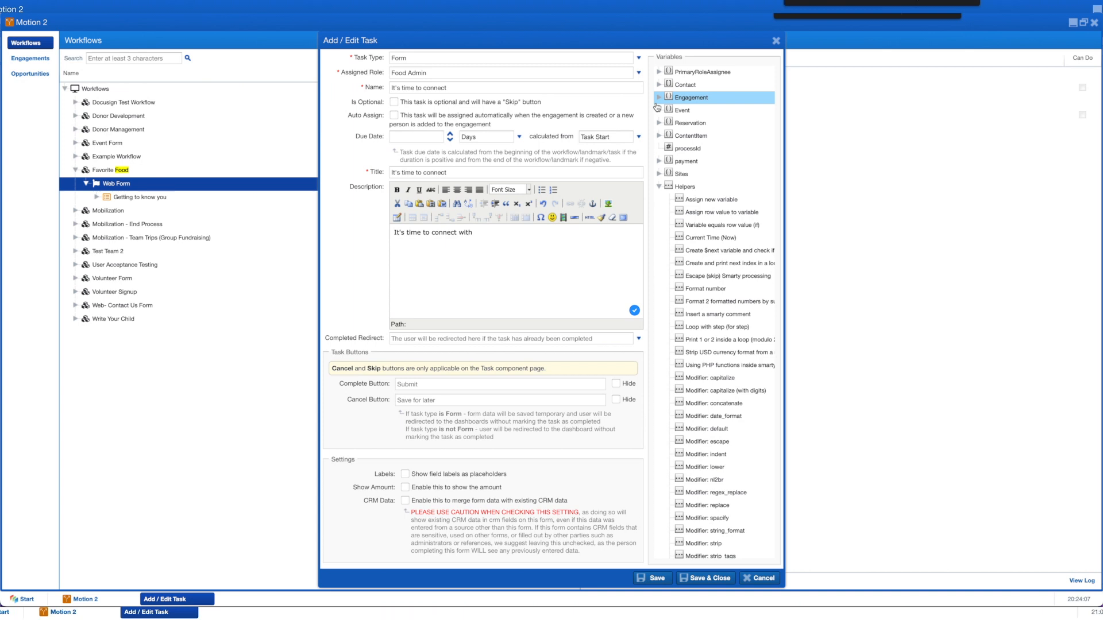
double_click(672, 88)
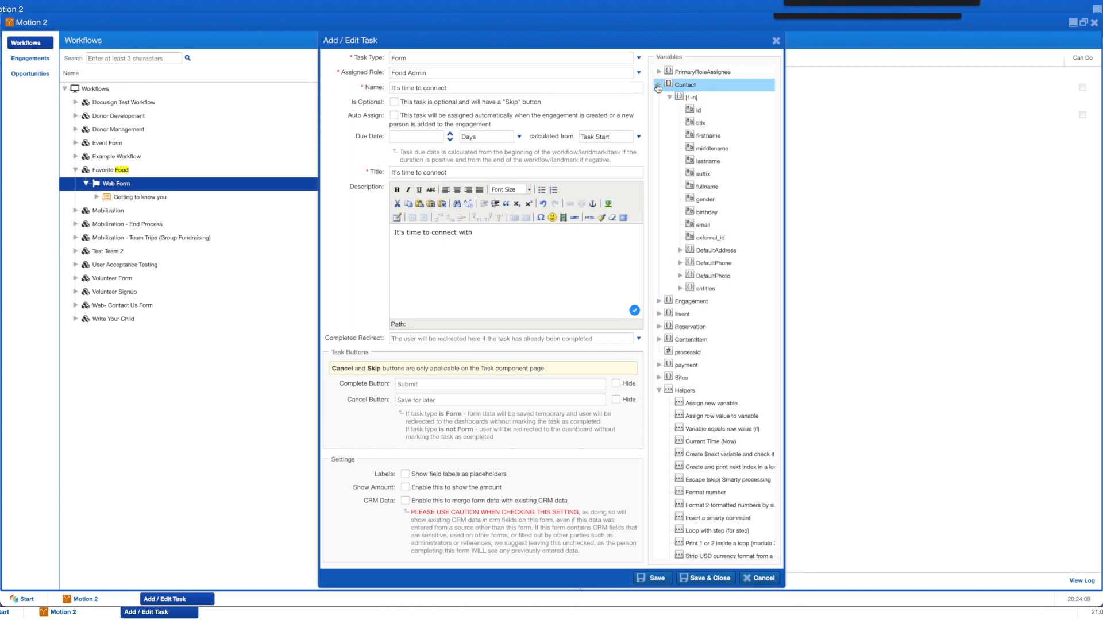
double_click(710, 192)
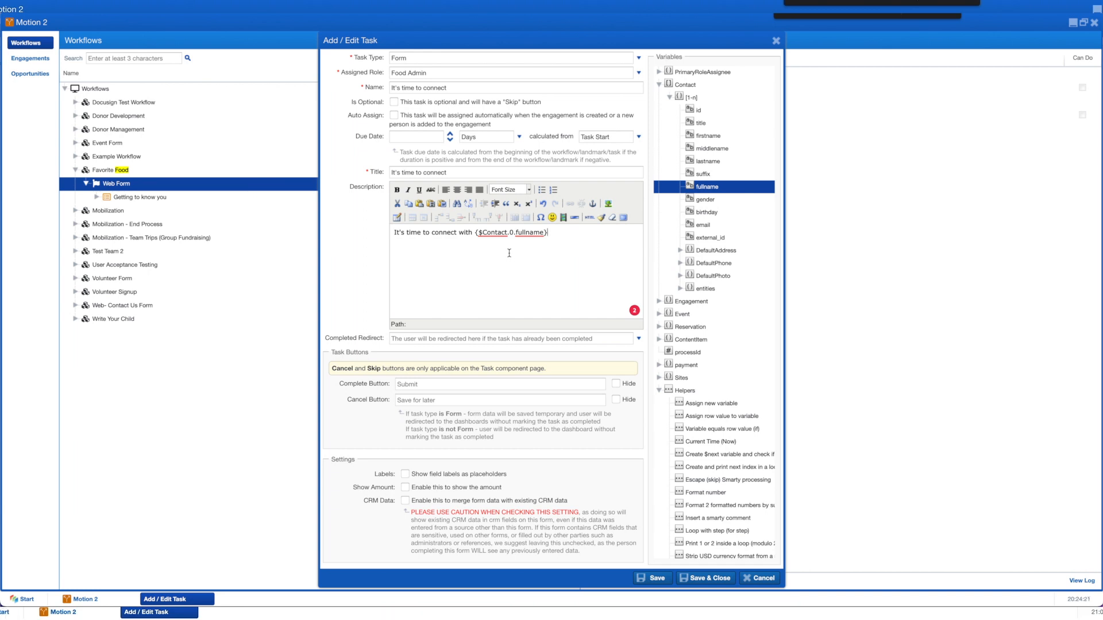
left_click(706, 582)
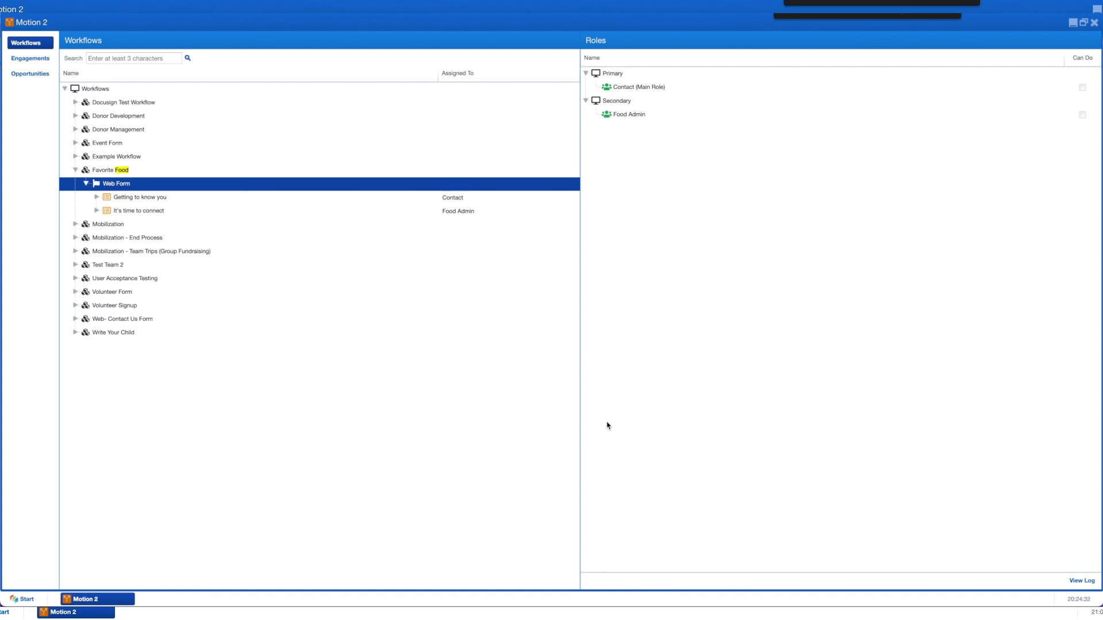
Step: Add a Task Completion trigger on Getting to know you that assigns 'It's time to connect'
right_click(127, 198)
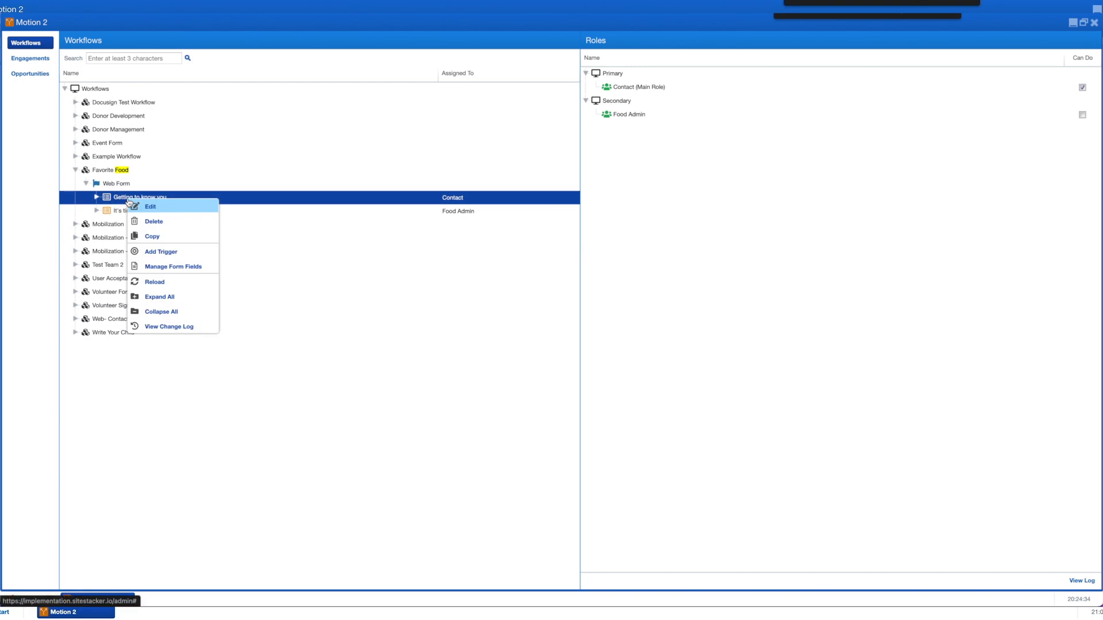
left_click(156, 252)
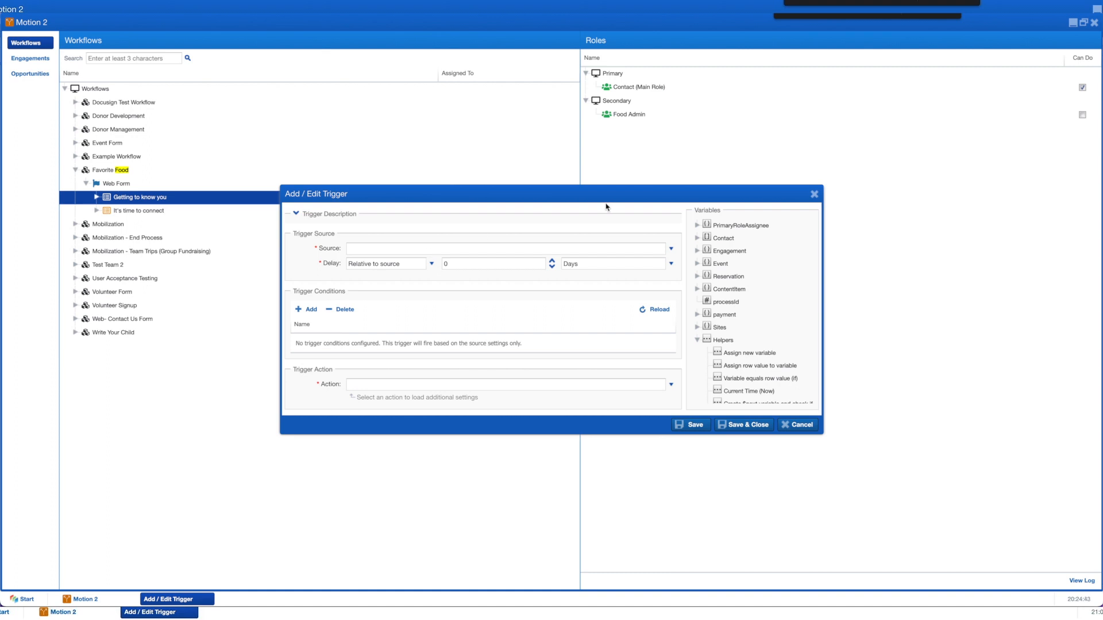
left_click(671, 249)
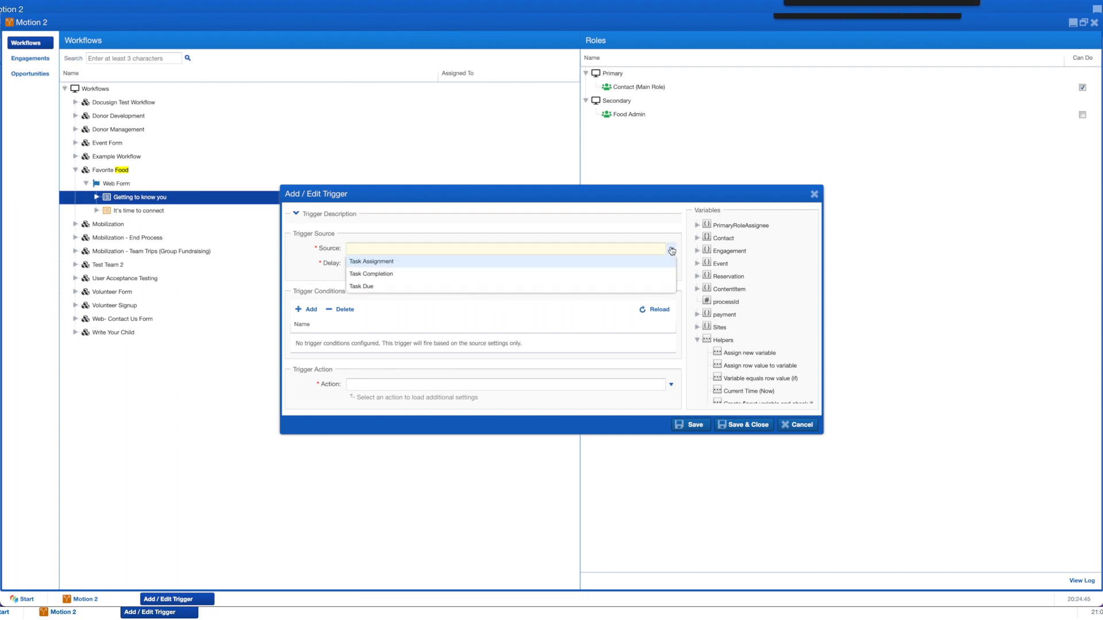
left_click(363, 274)
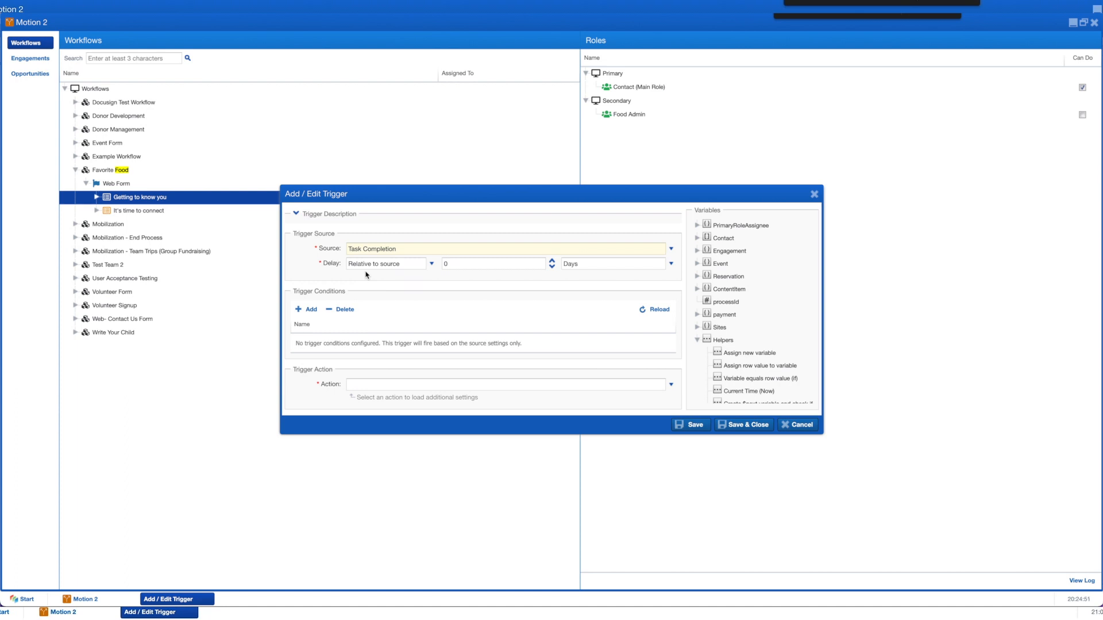
left_click(351, 384)
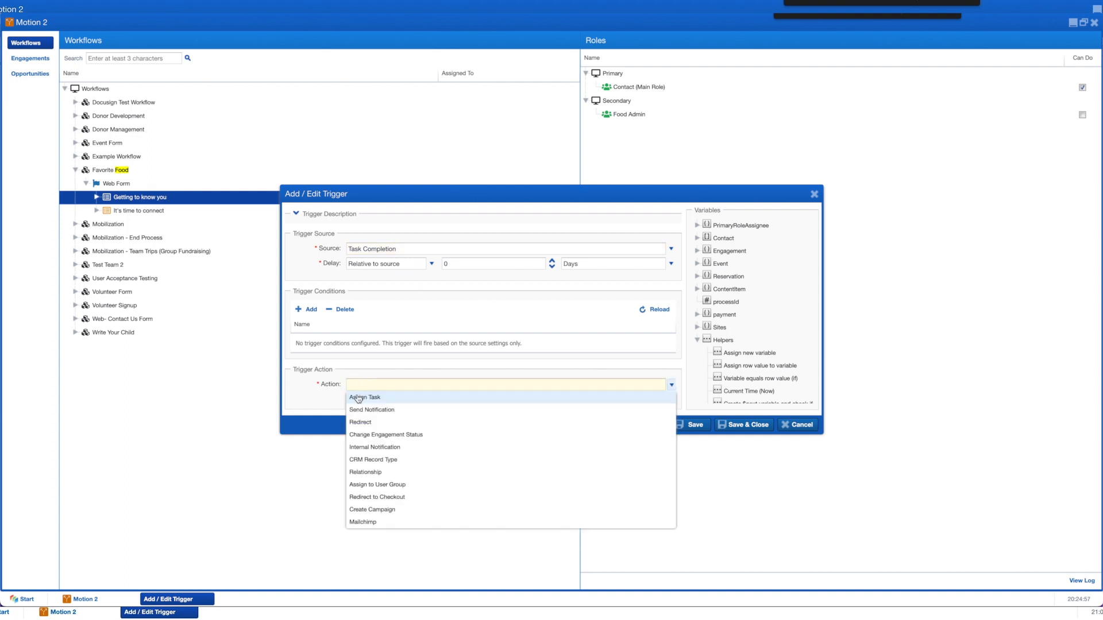
left_click(358, 398)
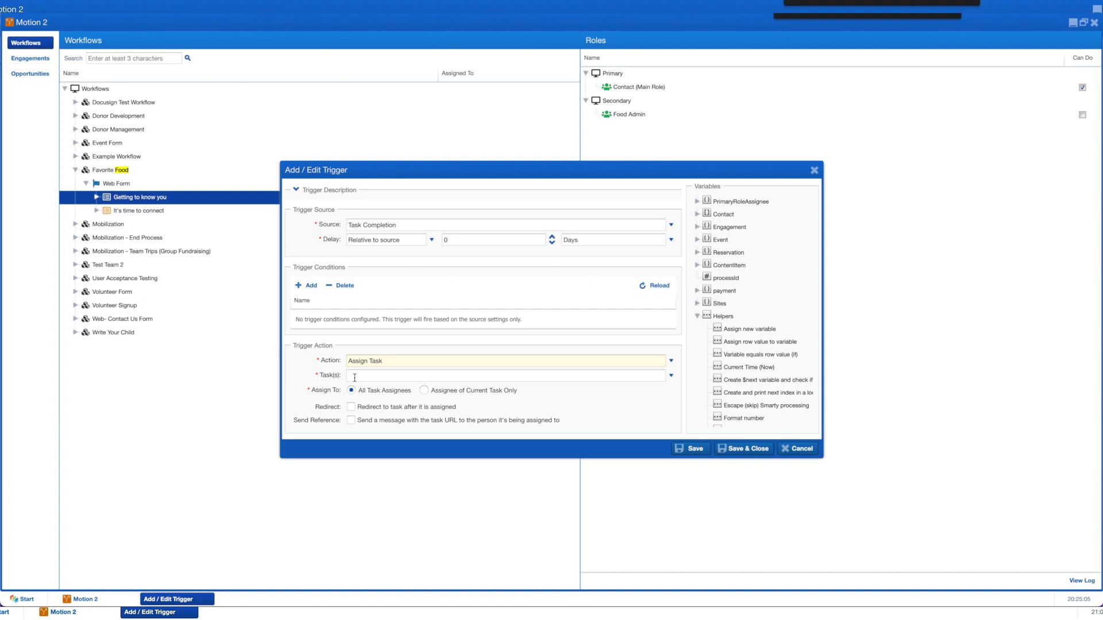
left_click(354, 377)
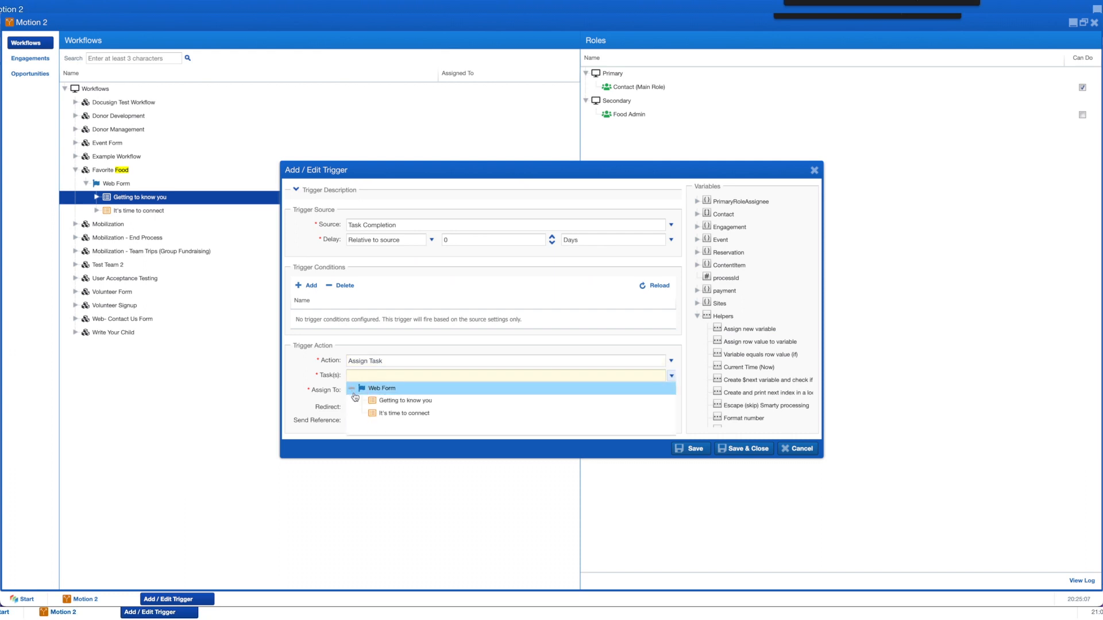
left_click(405, 414)
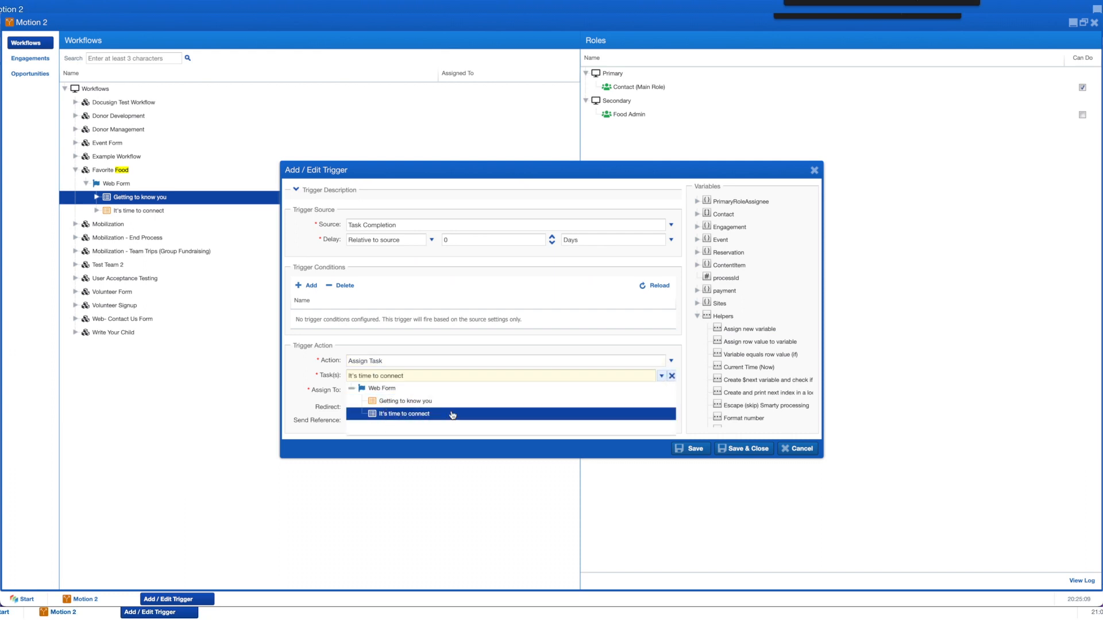
left_click(740, 451)
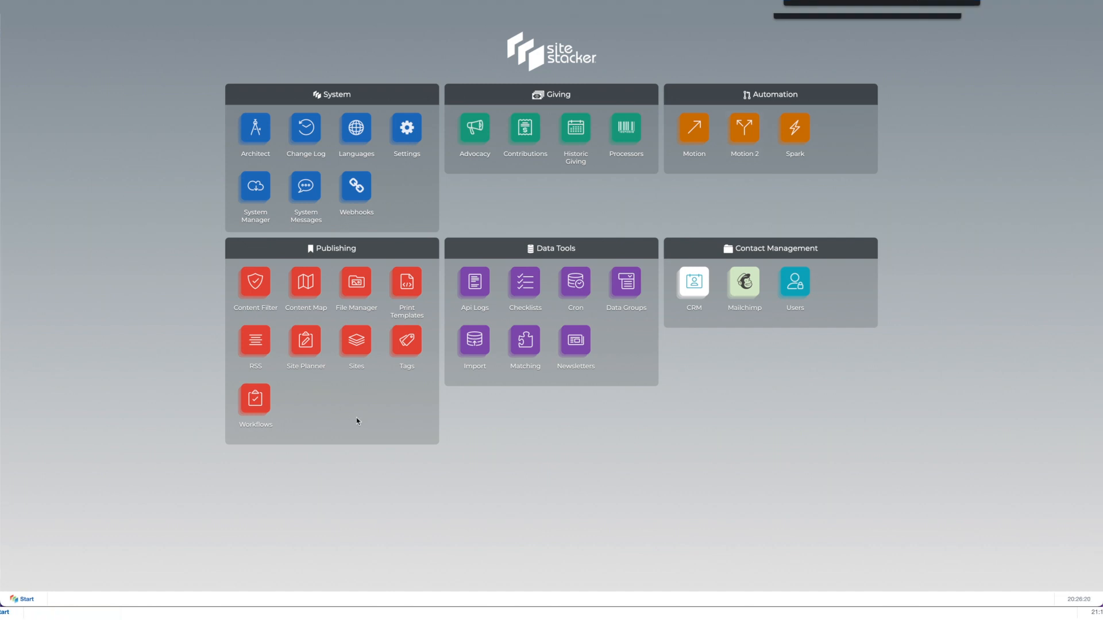
Step: In Site Planner, add a 'Getting to know you' page under Christian Mission's All Pages
left_click(308, 343)
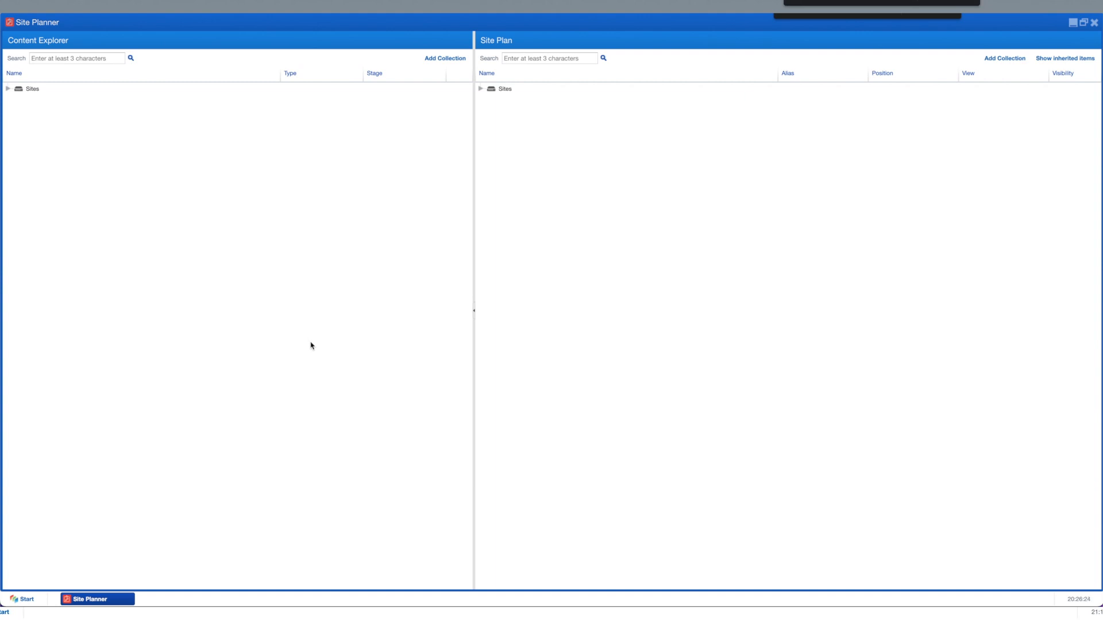
left_click(480, 89)
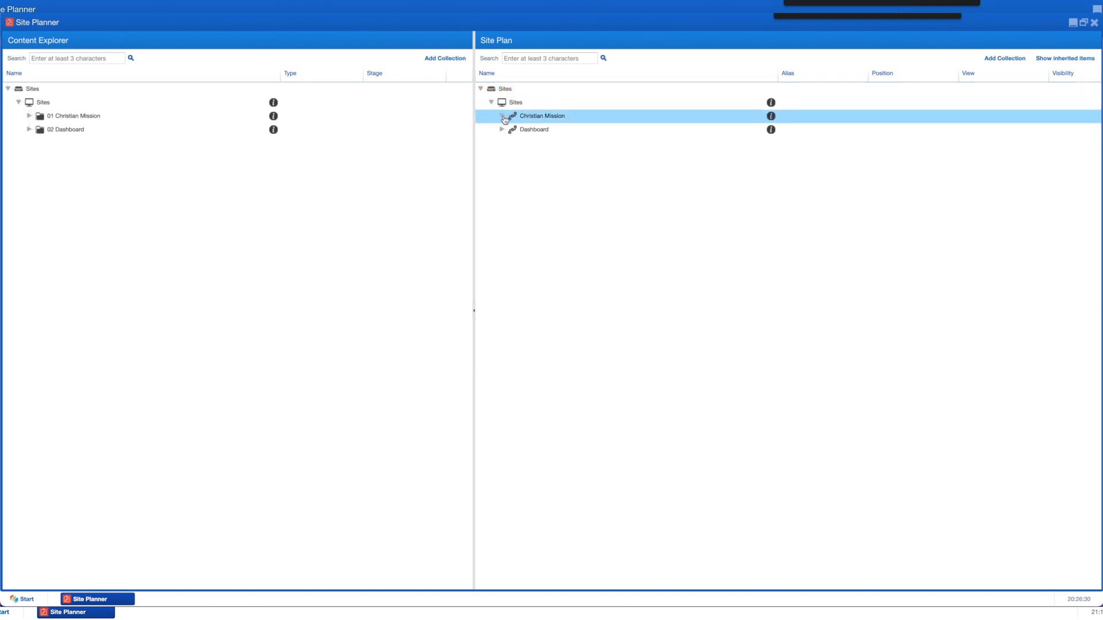
left_click(503, 116)
left_click(514, 131)
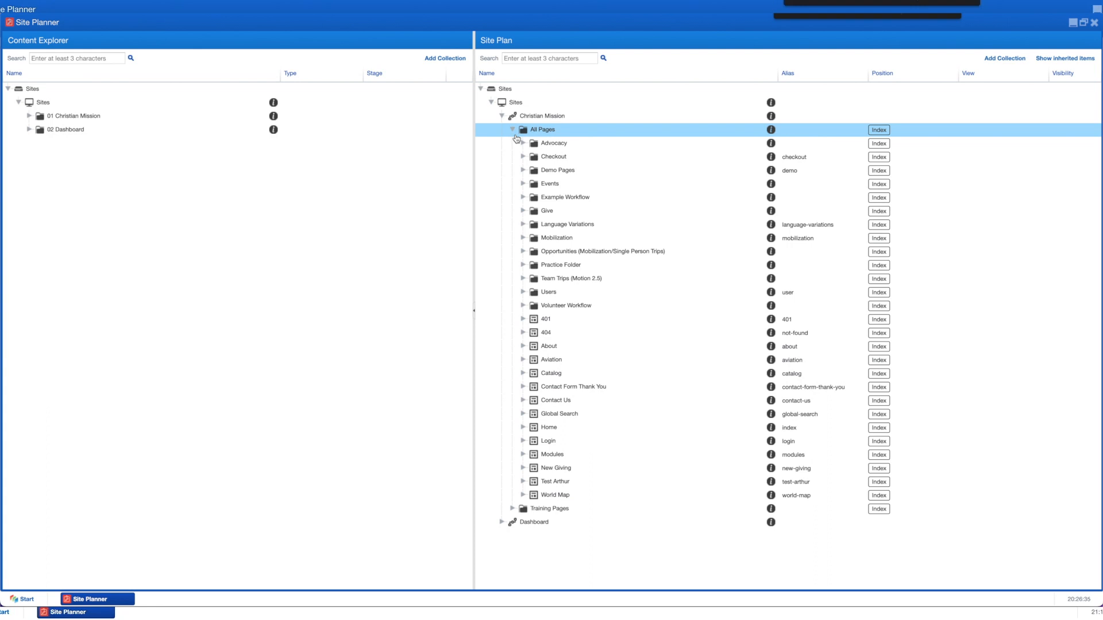
right_click(580, 135)
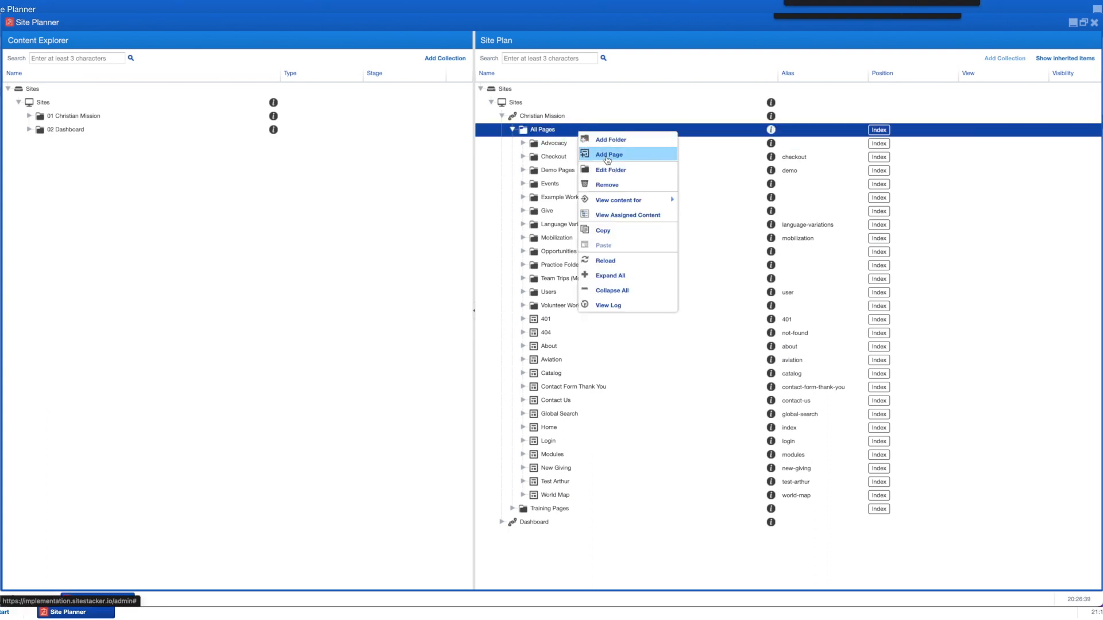
left_click(607, 159)
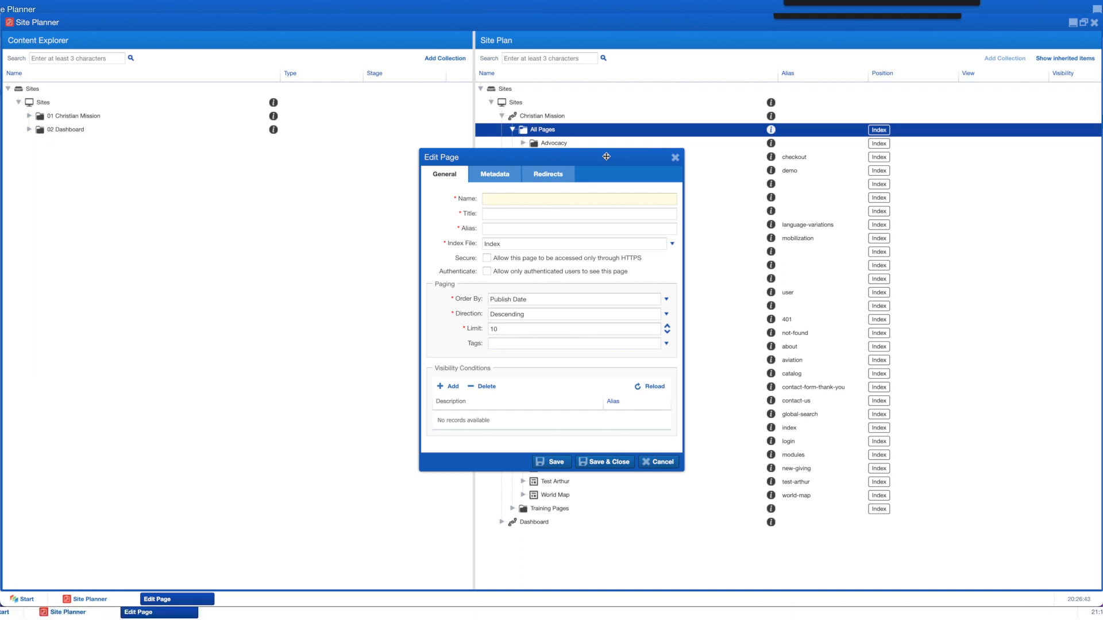
type("Getting to know you")
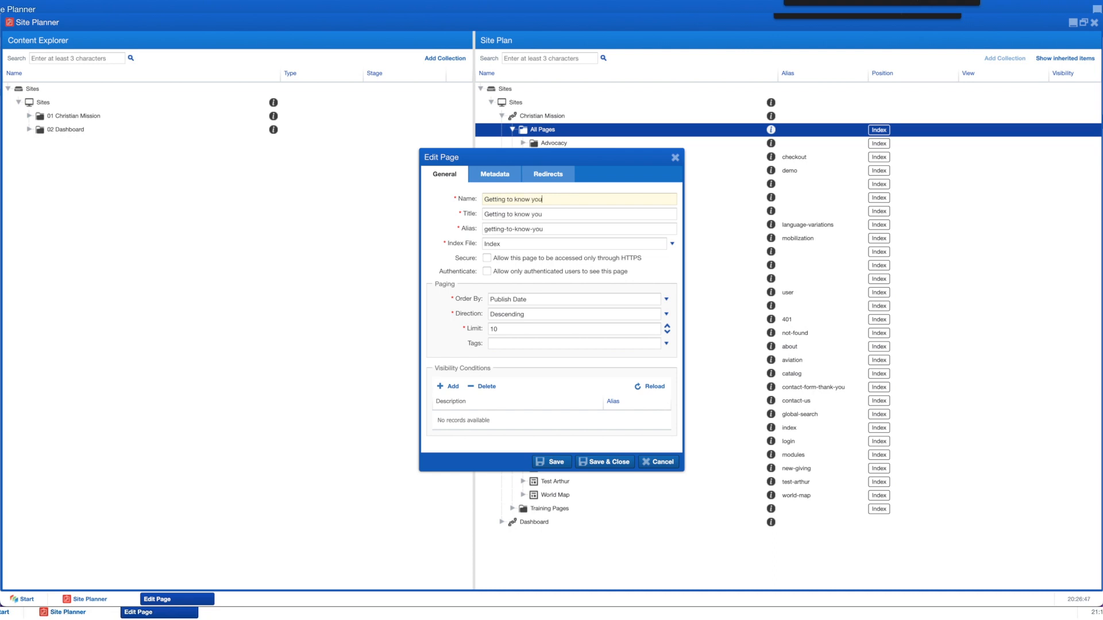
left_click(613, 468)
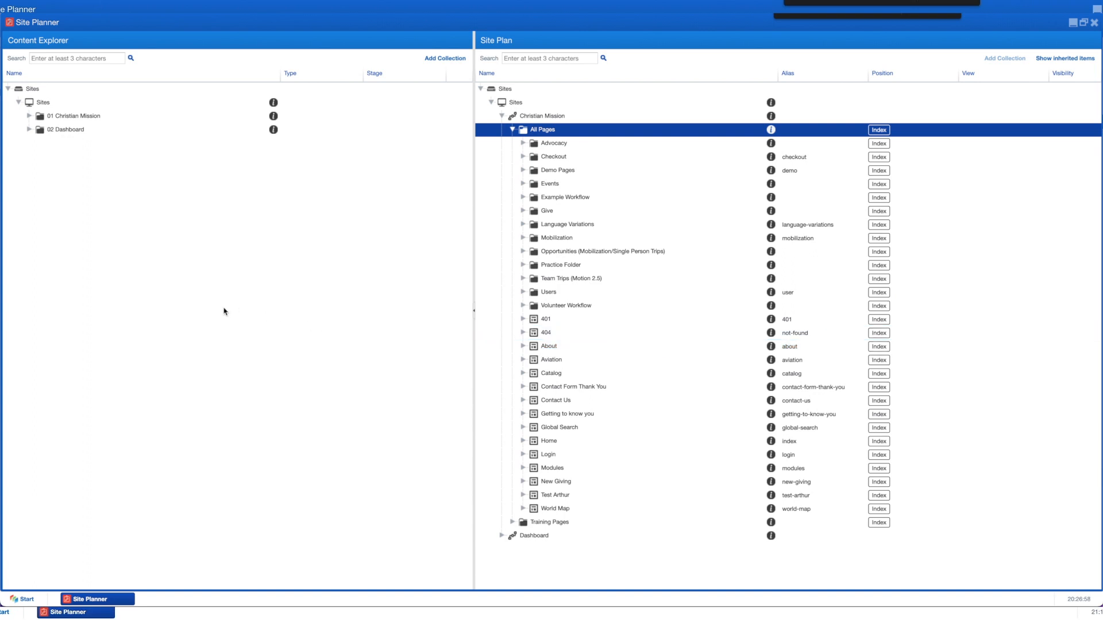
Step: Search the Content Explorer for 'basic wrapper' and go to the Christian Mission Basic Wrapper
left_click(81, 59)
type("basic wrapper")
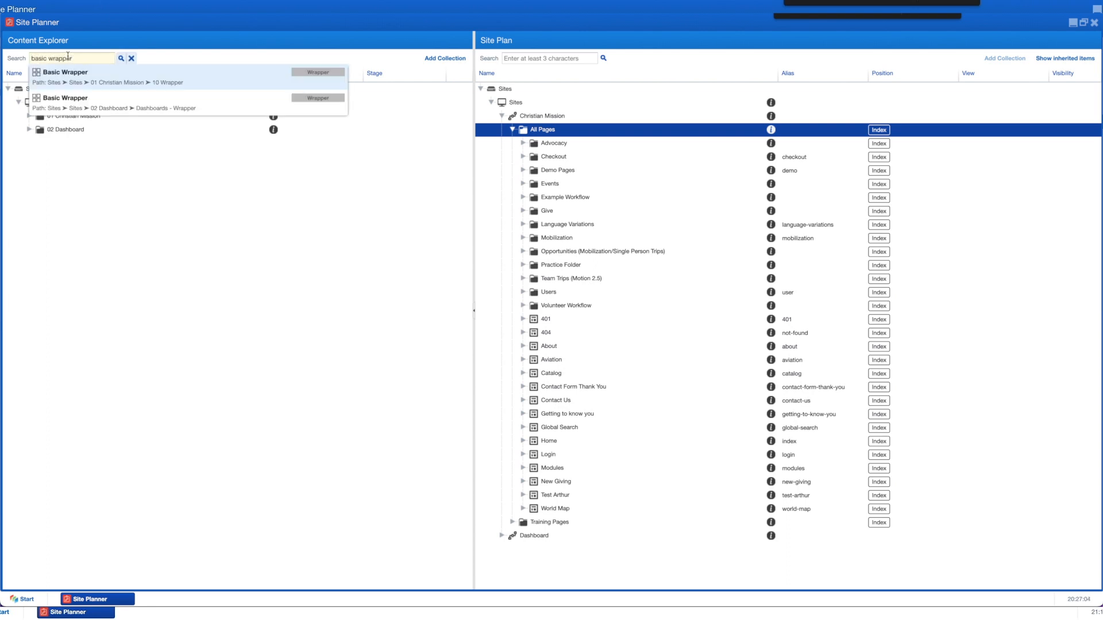
left_click(80, 81)
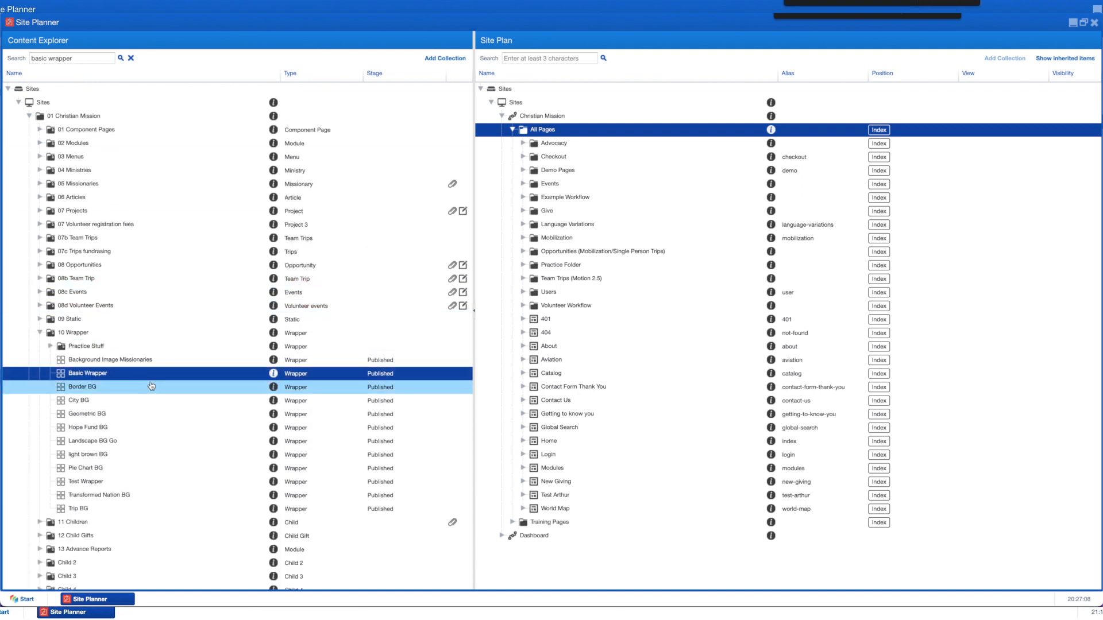
Step: Assign Basic Wrapper to the Getting to know you page's Body position with the Basic view
left_click_drag(100, 374, 542, 418)
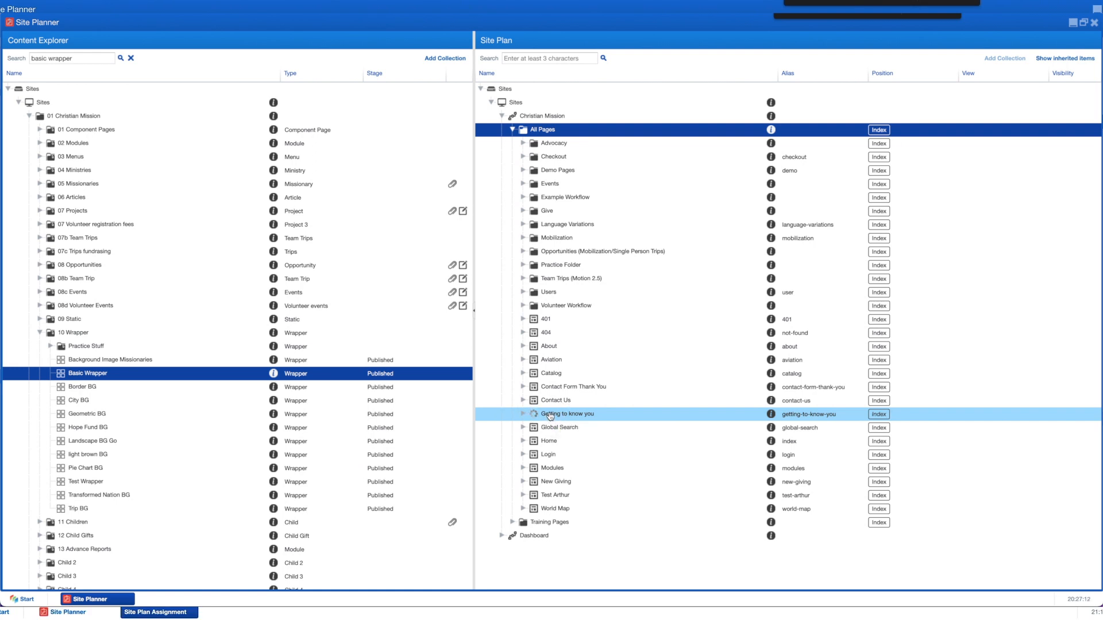
left_click(452, 219)
left_click(571, 231)
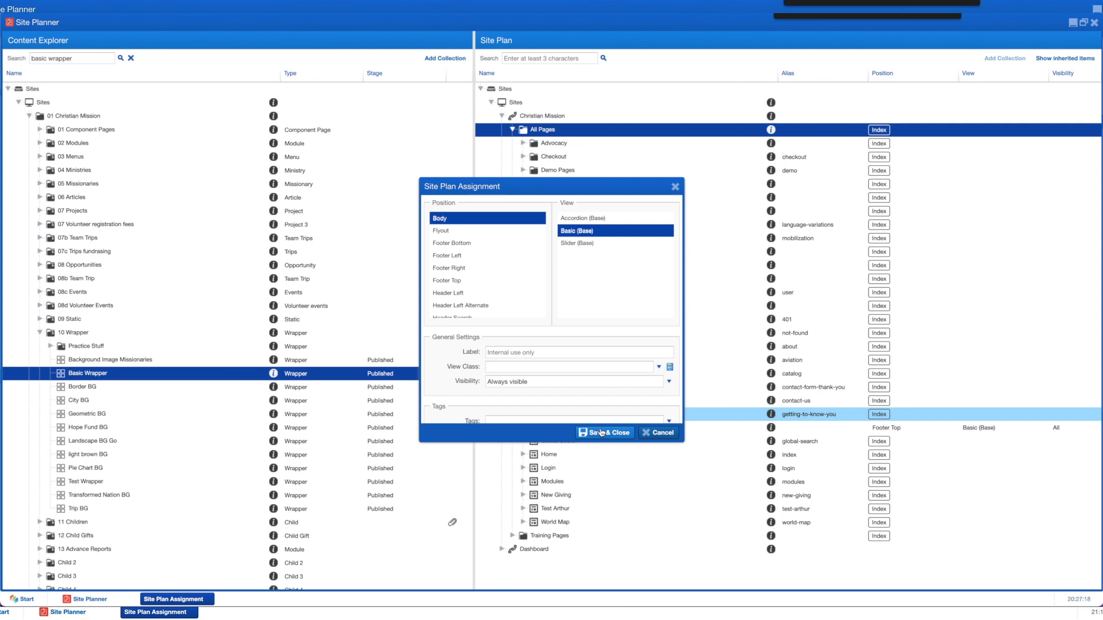
Step: Give the wrapper bottom, top and Padding Vertical x 3 classes, save, and collapse 10 Wrapper
left_click(508, 366)
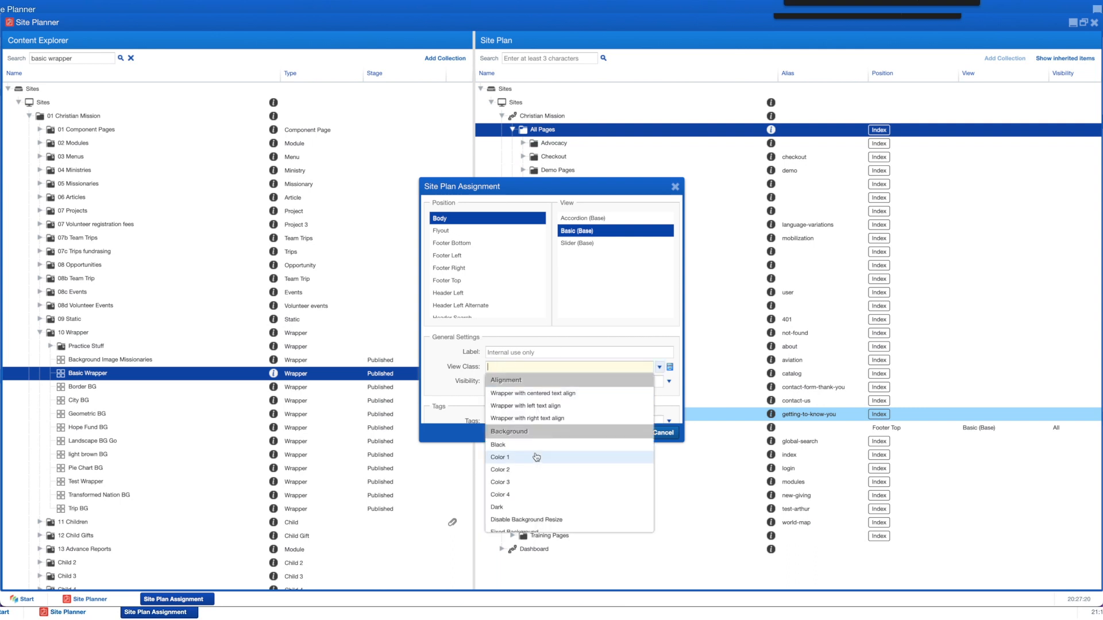
scroll(536, 457, "down", 8)
scroll(537, 455, "down", 10)
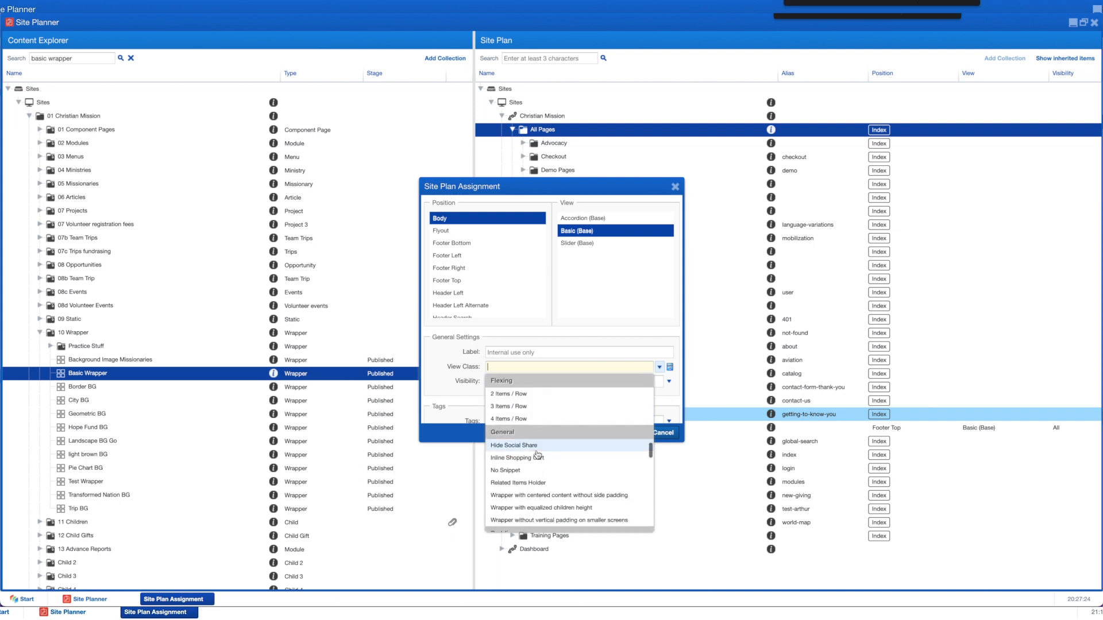
scroll(537, 456, "down", 5)
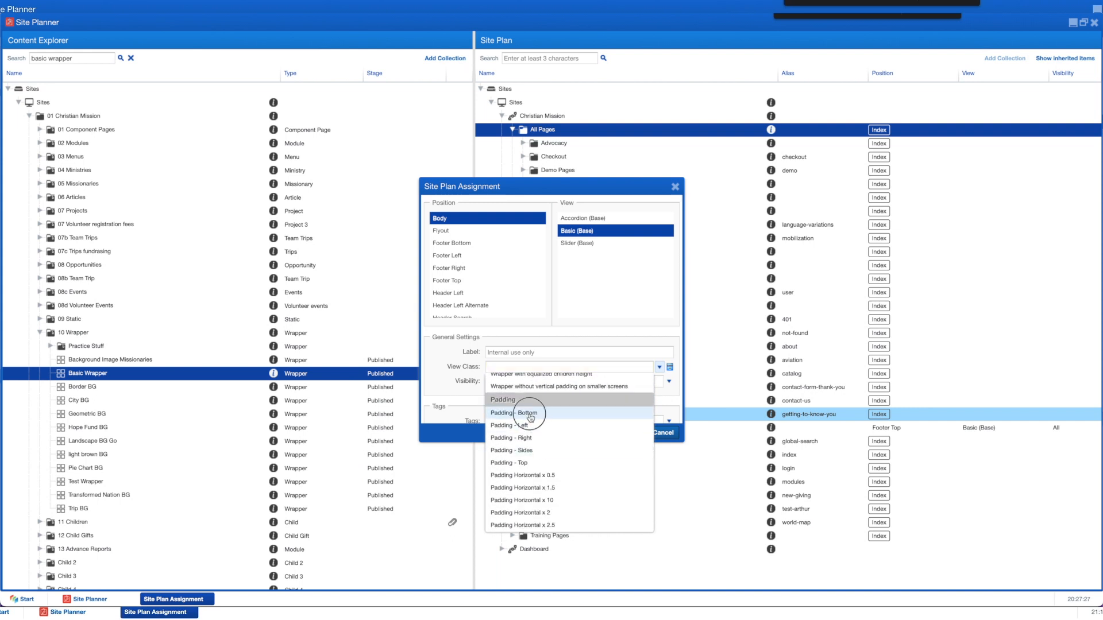
left_click(530, 439)
left_click(549, 451)
scroll(577, 455, "down", 3)
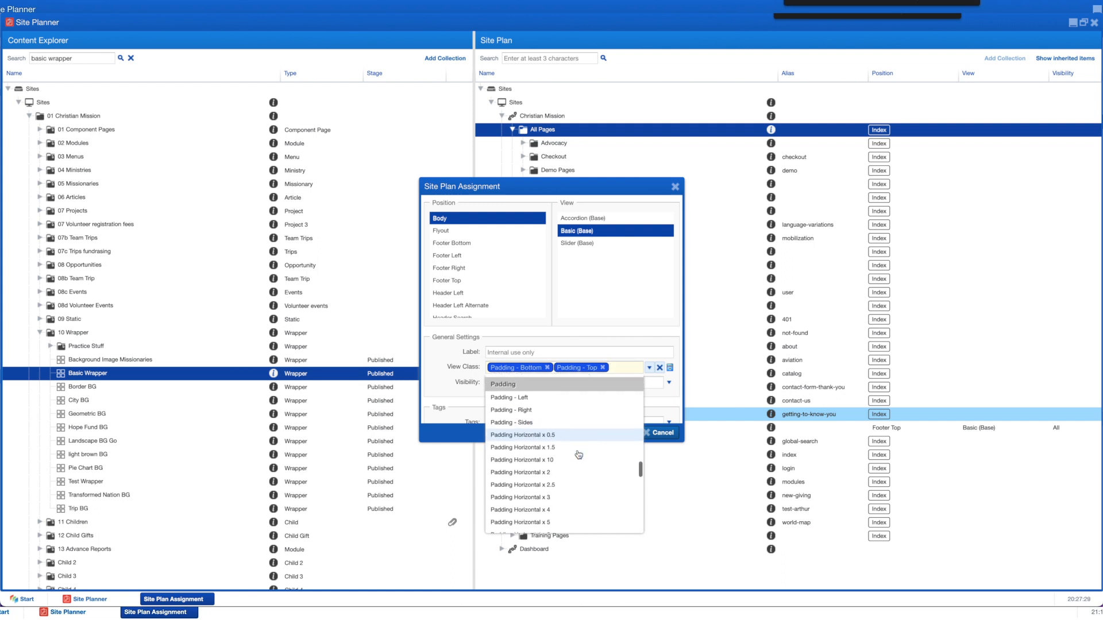
scroll(577, 454, "down", 2)
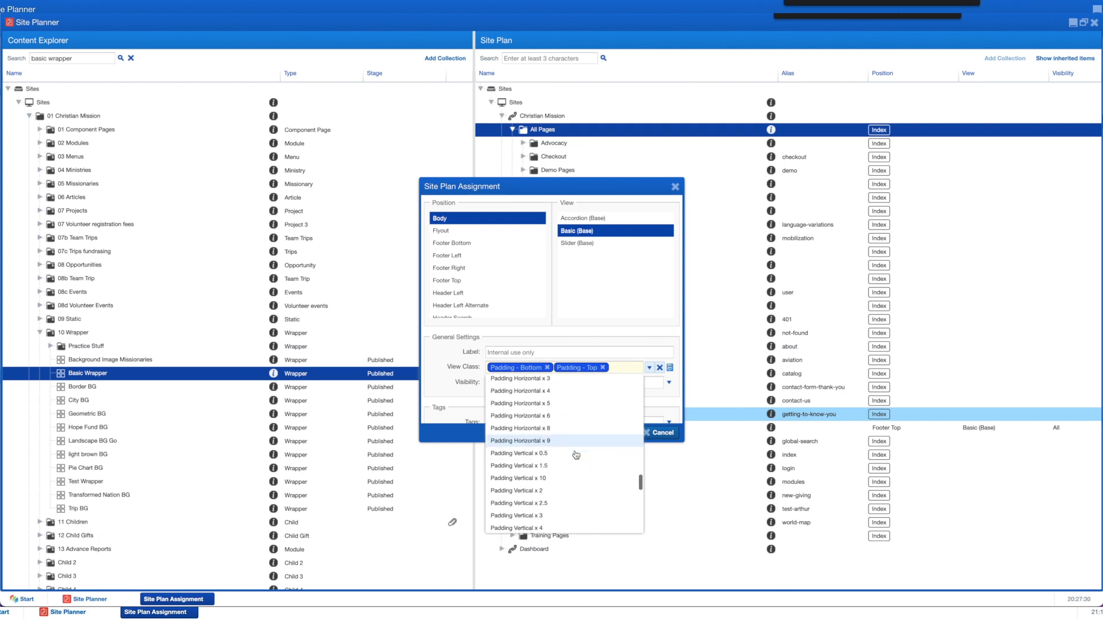
left_click(543, 515)
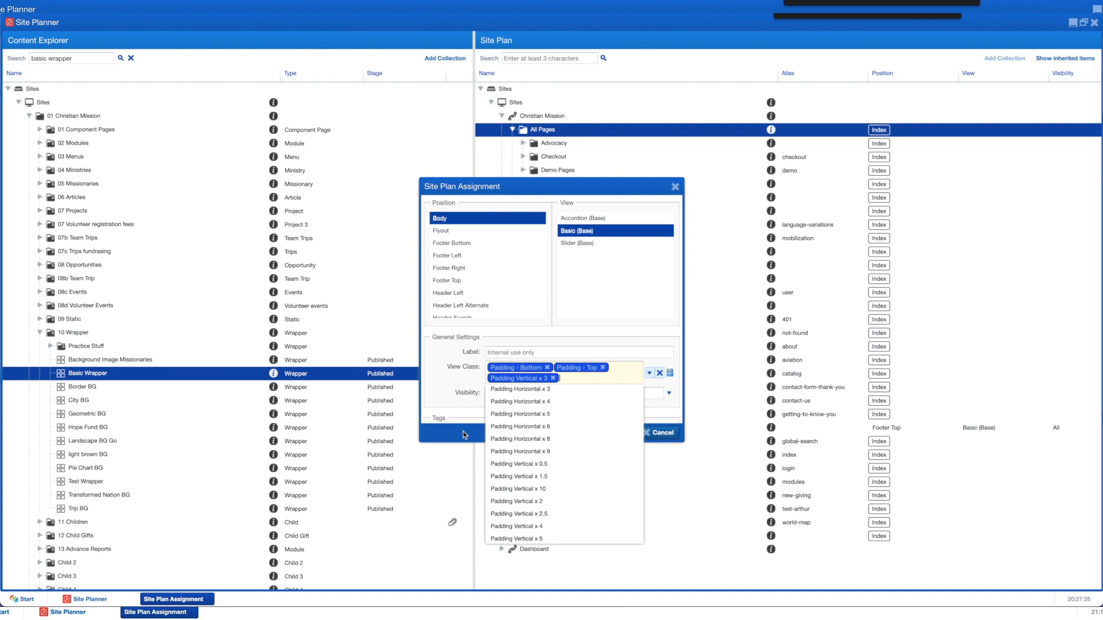
left_click(463, 432)
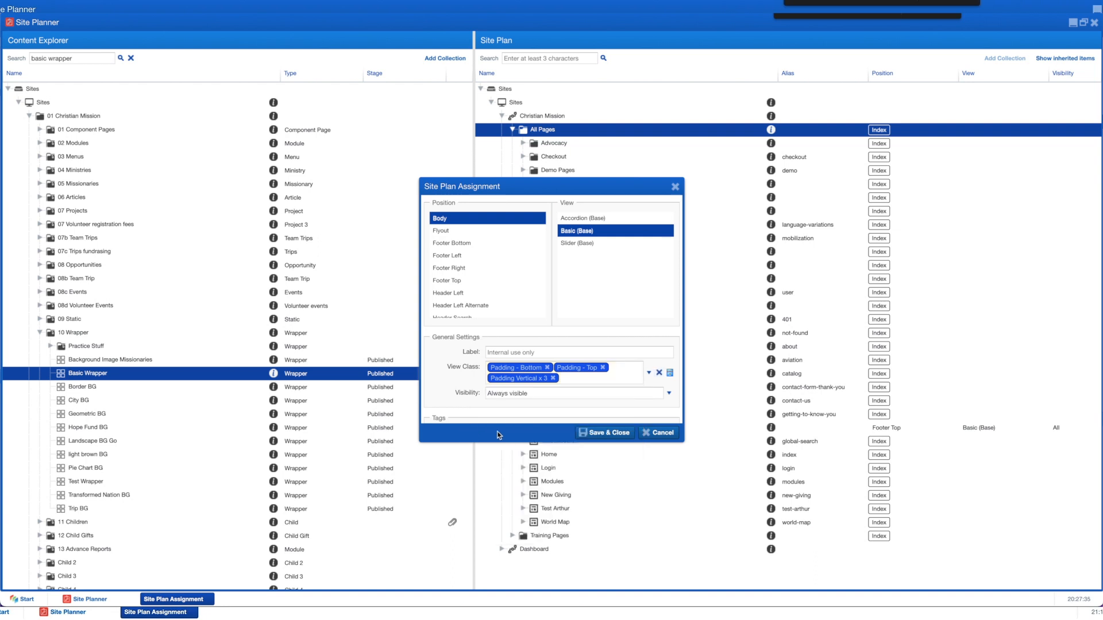
left_click(604, 434)
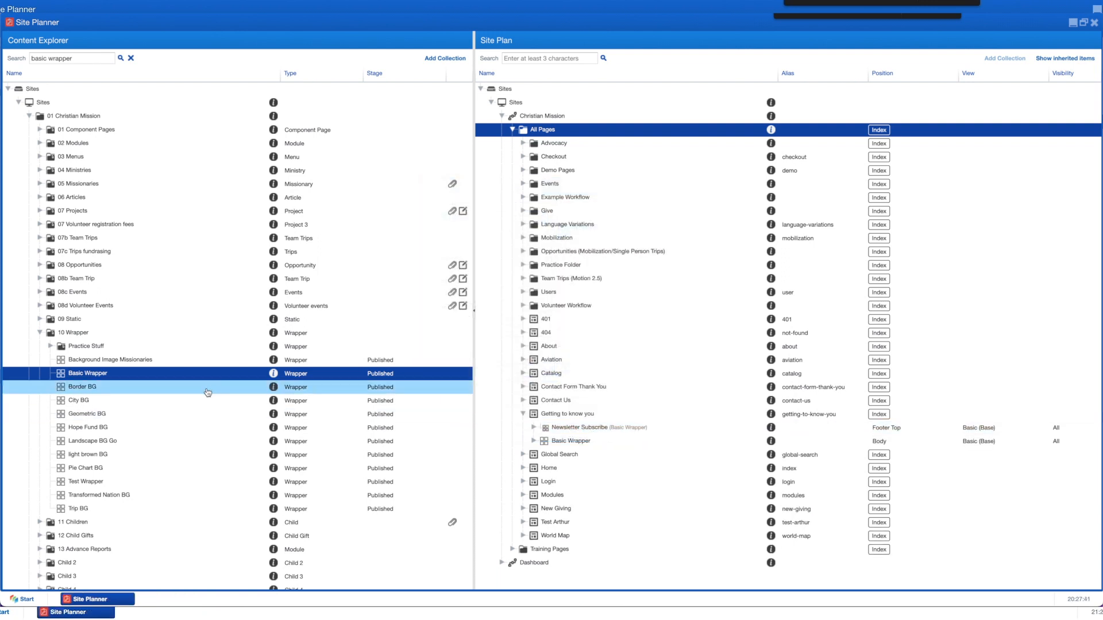
left_click(40, 333)
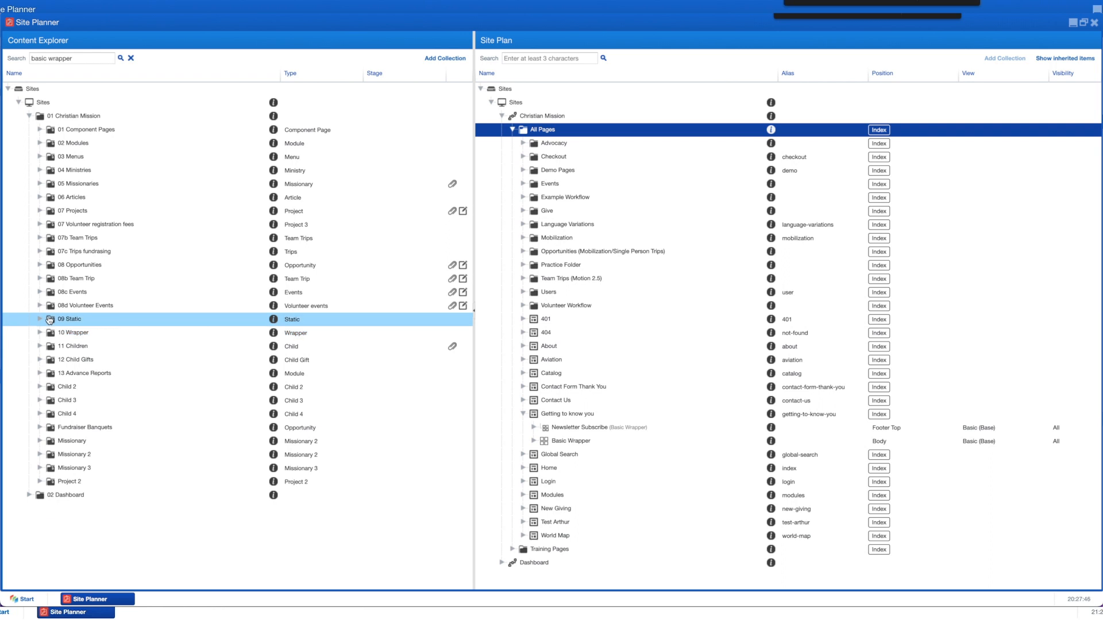
Step: Add a Task Sequence module 'Task Sequence - Getting to know you' to 02 Dashboard's Dashboards - Modules
left_click(31, 117)
left_click(30, 131)
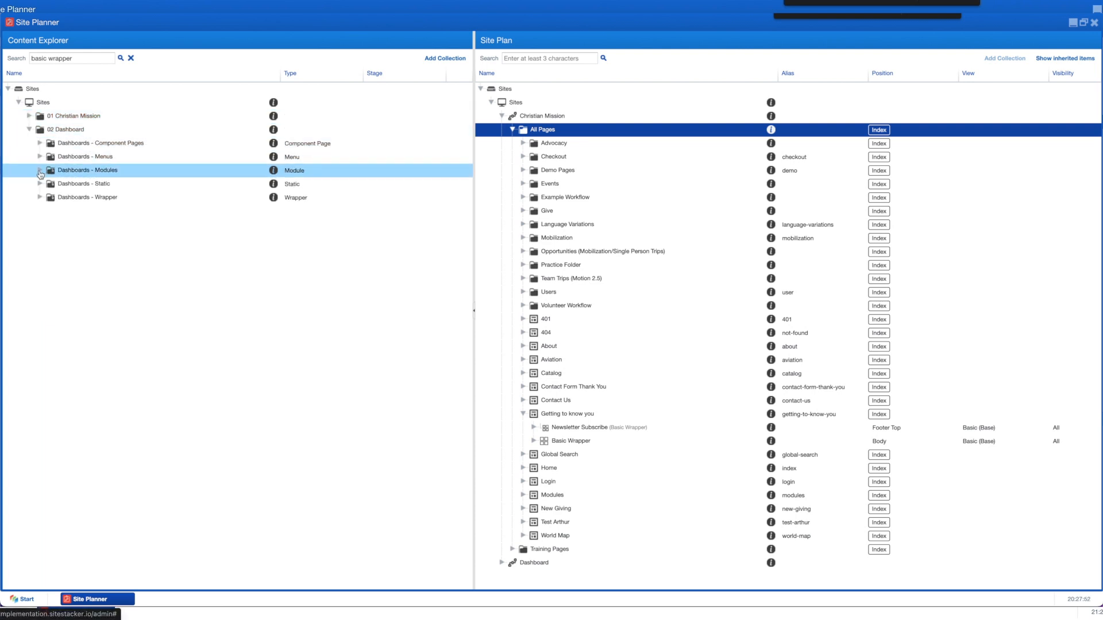
left_click(40, 170)
right_click(68, 170)
left_click(96, 191)
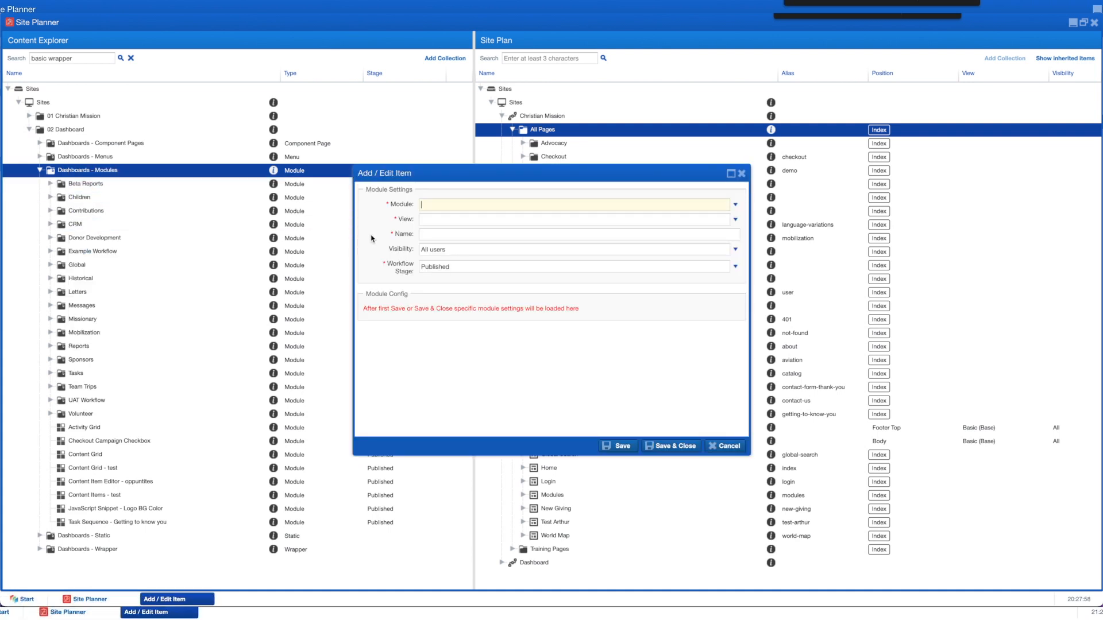
type("task")
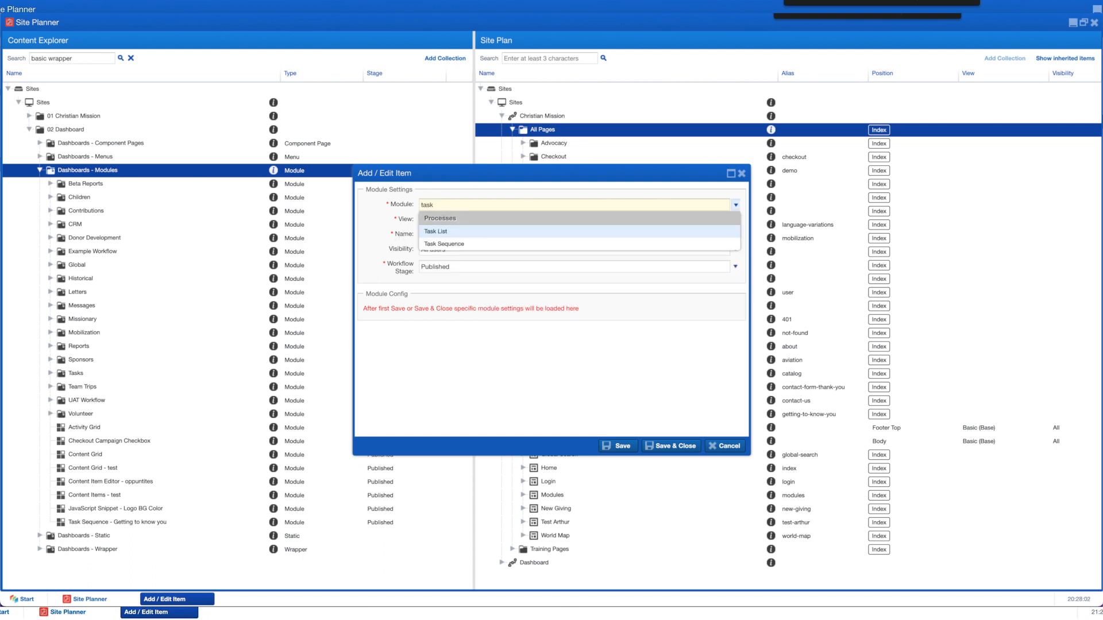
key("Down")
key("Return")
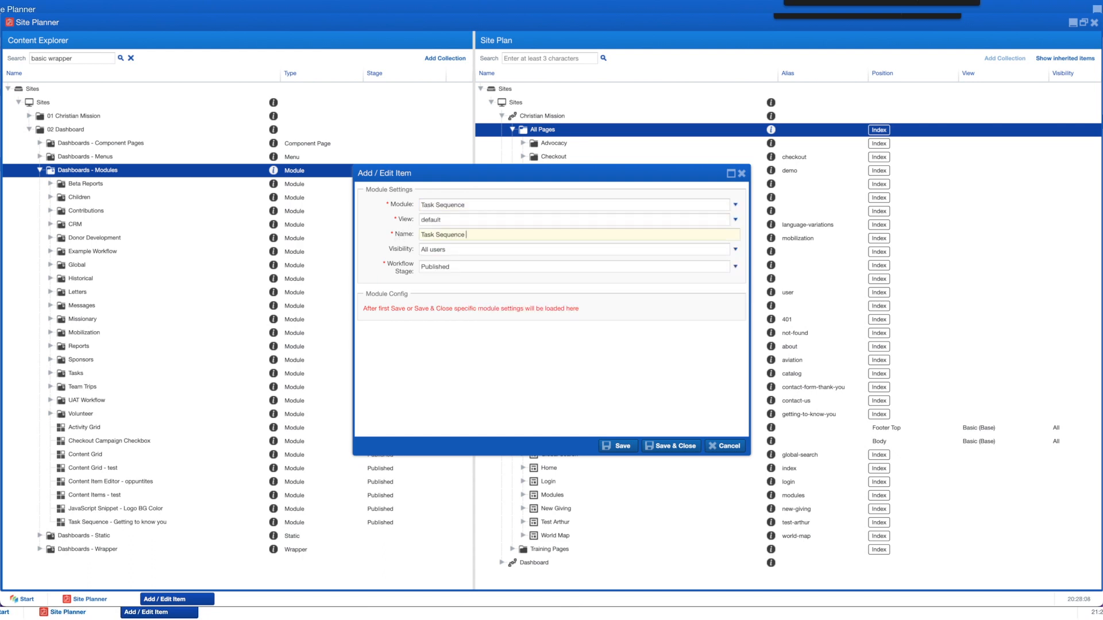
type("Getting to know you")
left_click(623, 446)
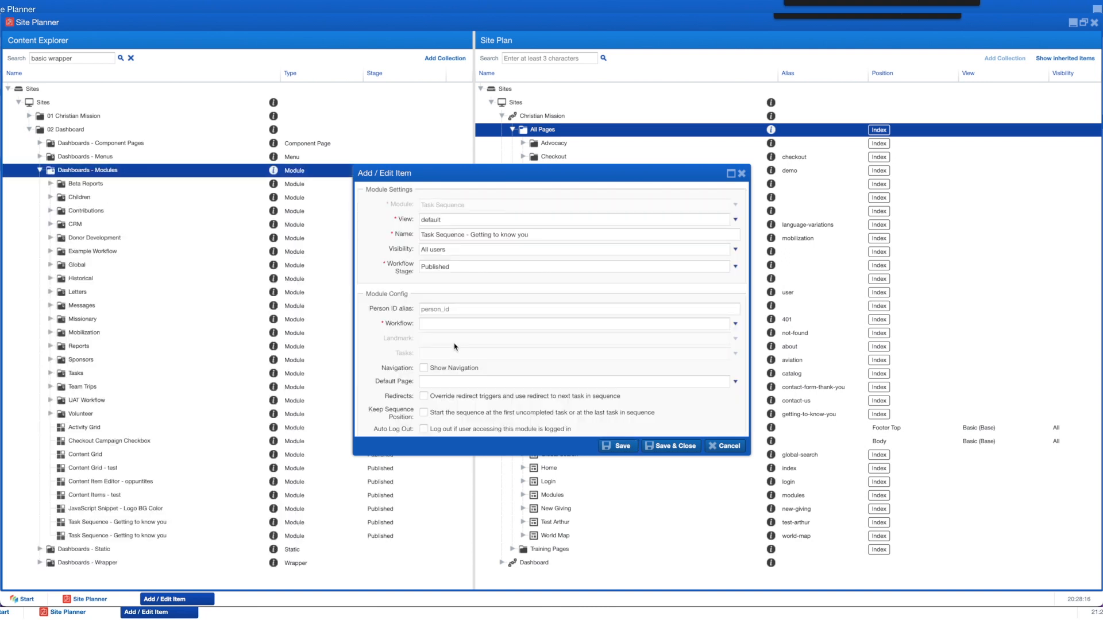
Step: Point the Task Sequence module at the Favorite Food workflow, Web Form landmark, and Getting to know you task
scroll(454, 347, "down", 2)
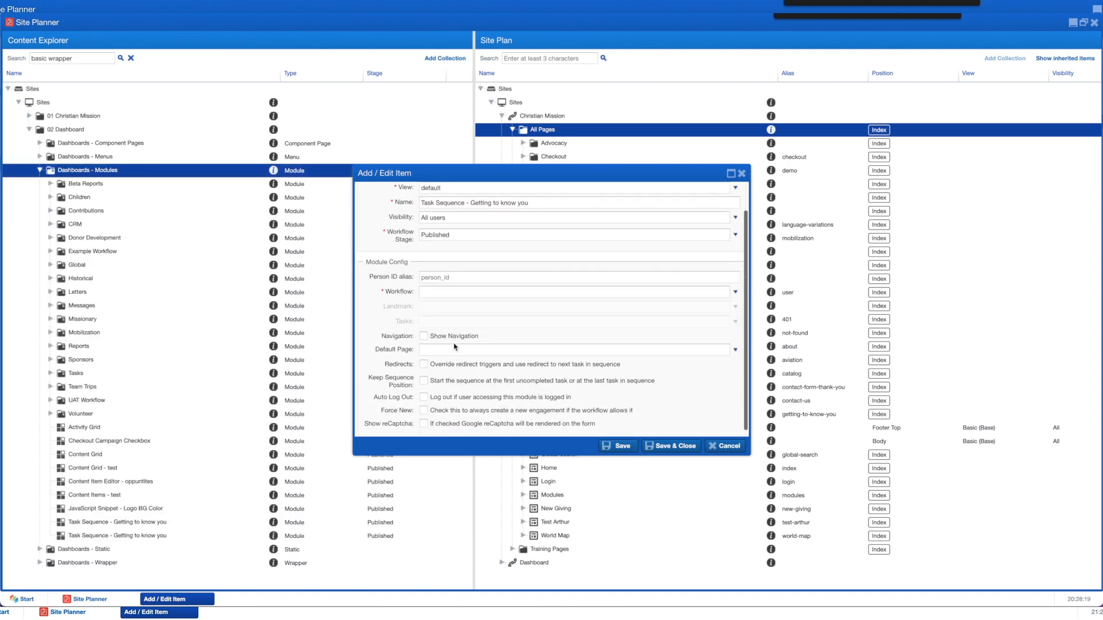
left_click(431, 291)
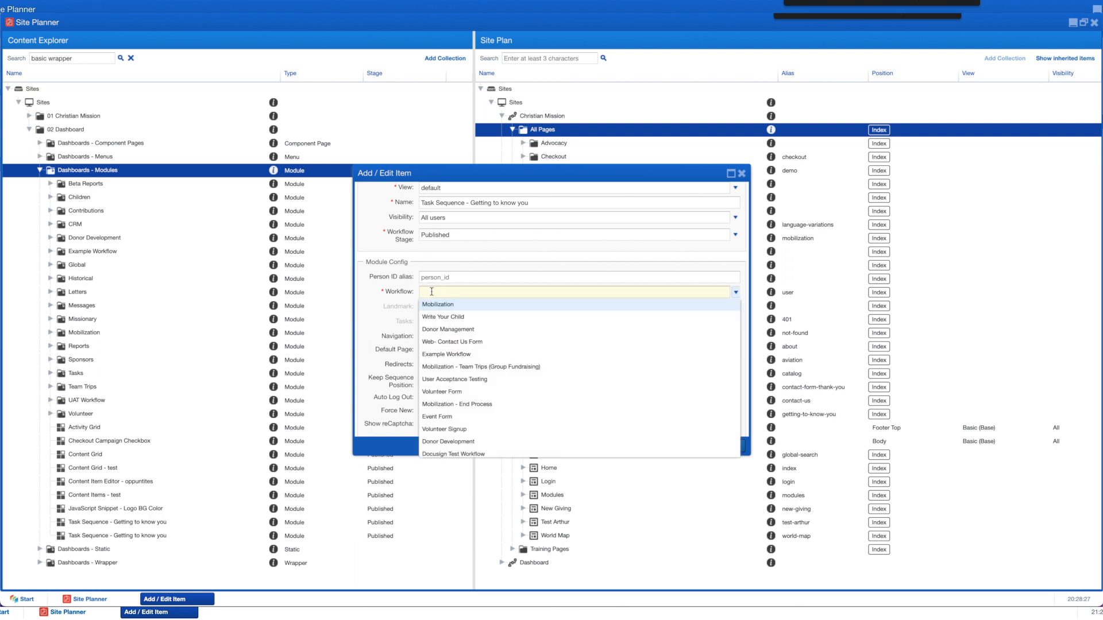
scroll(454, 373, "down", 2)
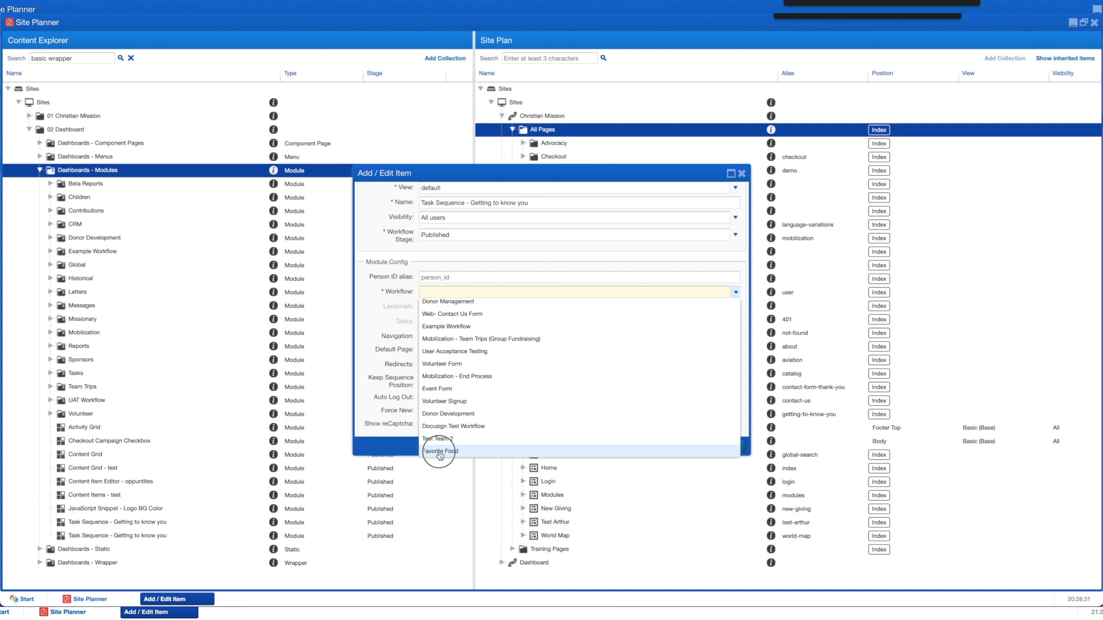
left_click(440, 451)
left_click(426, 306)
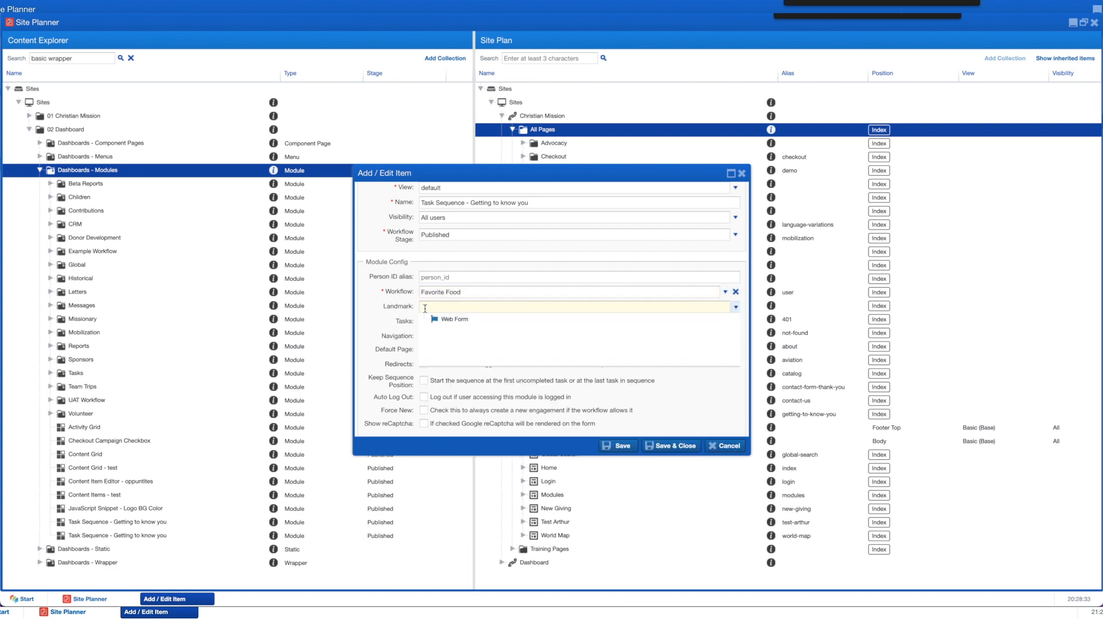
left_click(448, 323)
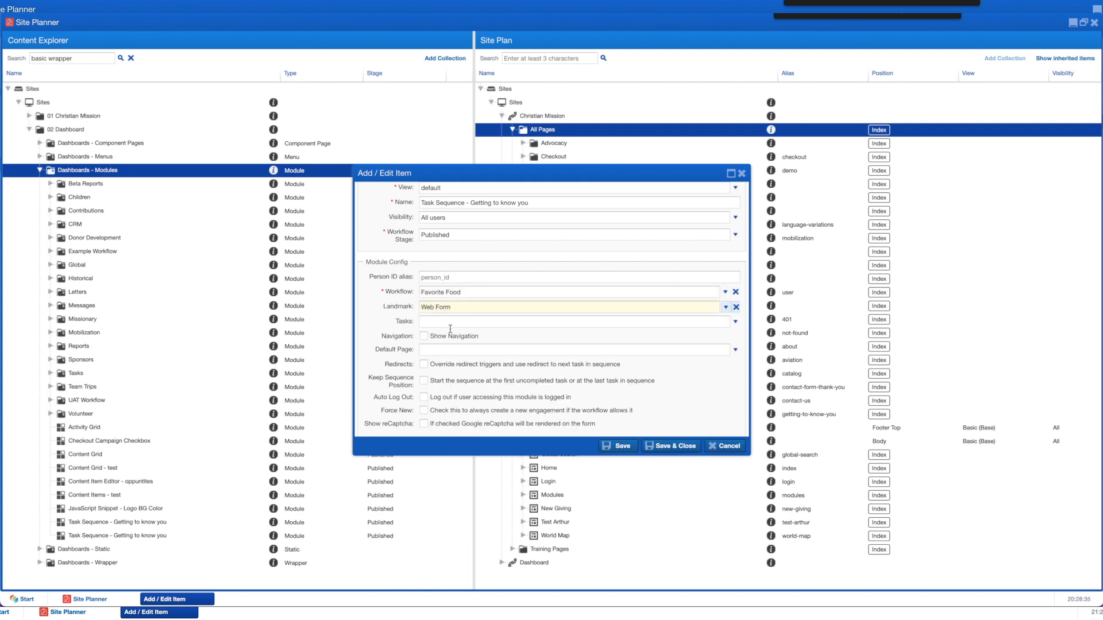
left_click(430, 323)
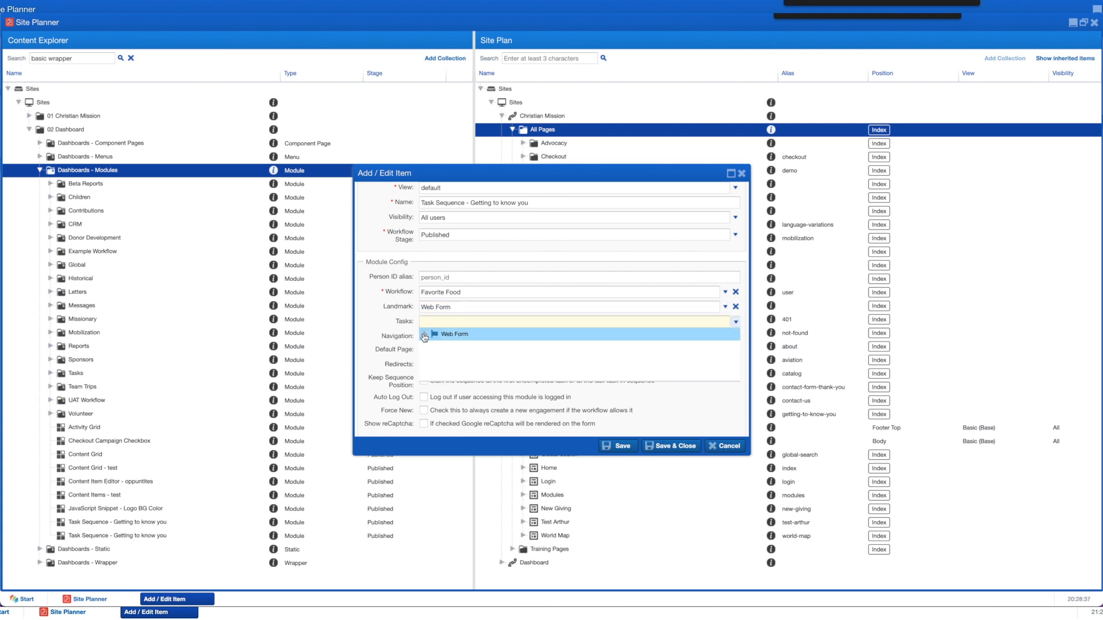
left_click(424, 335)
left_click(476, 348)
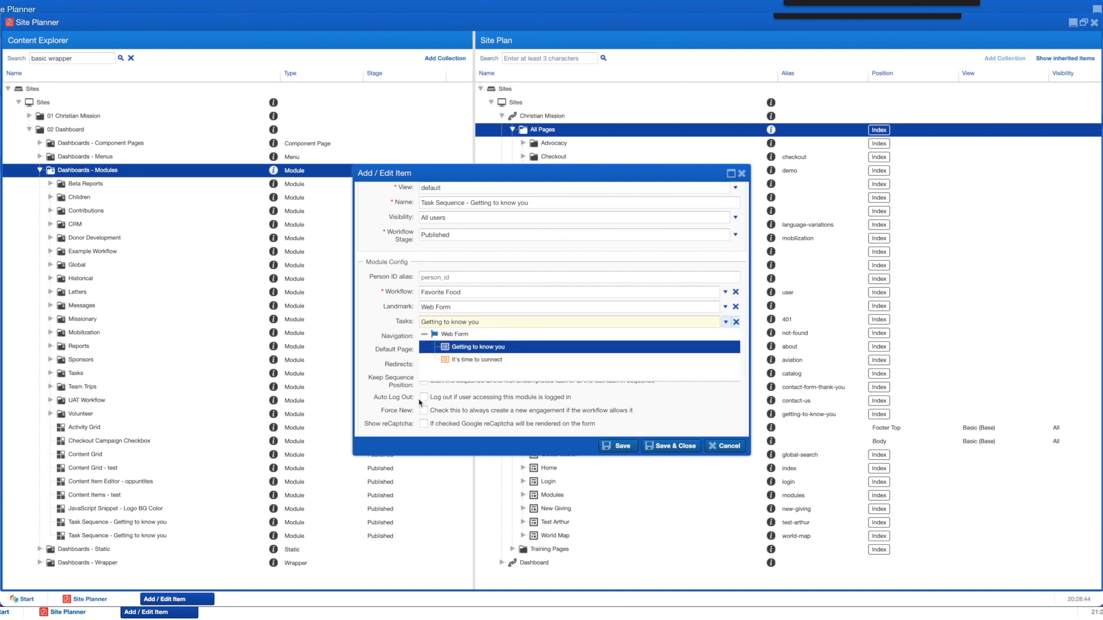
left_click(376, 362)
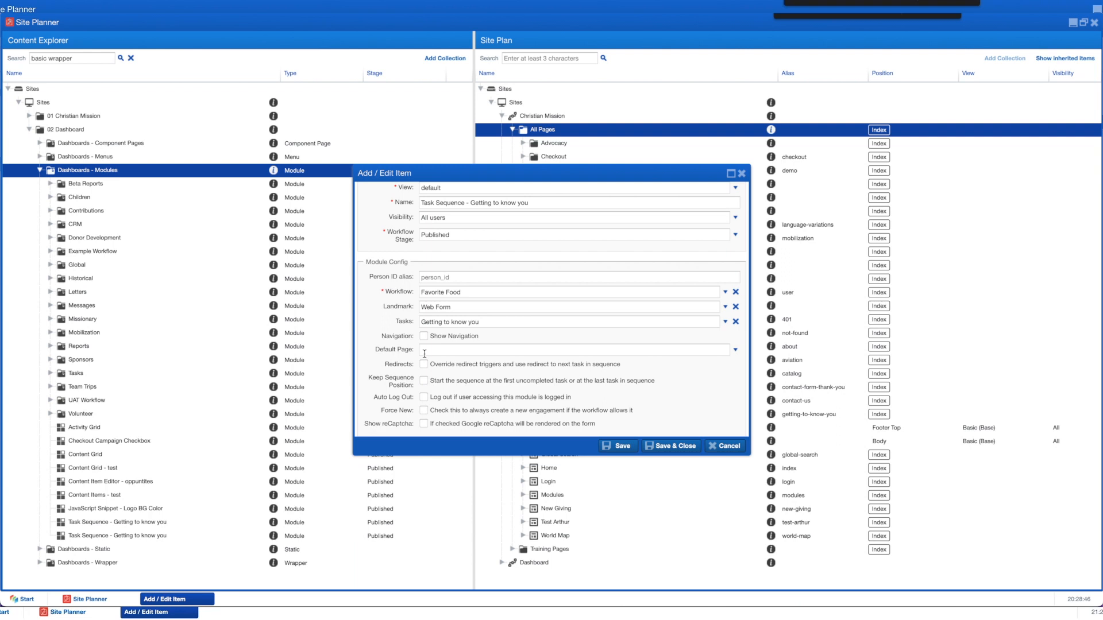
Step: Make the Christian Mission page Getting to know you the default page and save the module
left_click(427, 351)
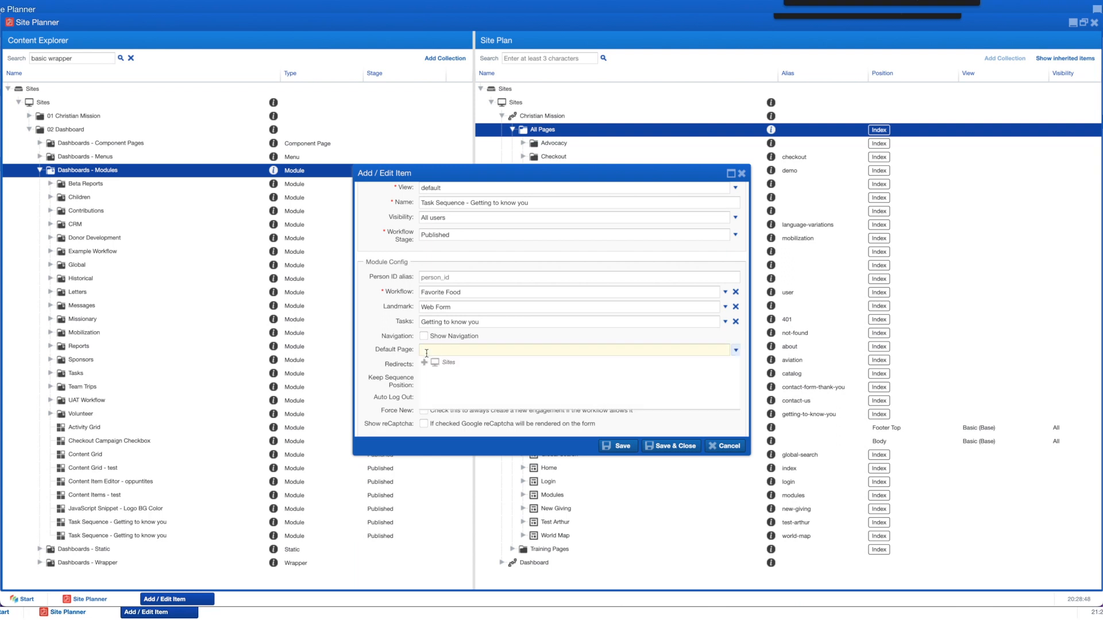
left_click(435, 376)
left_click(446, 389)
scroll(465, 390, "down", 5)
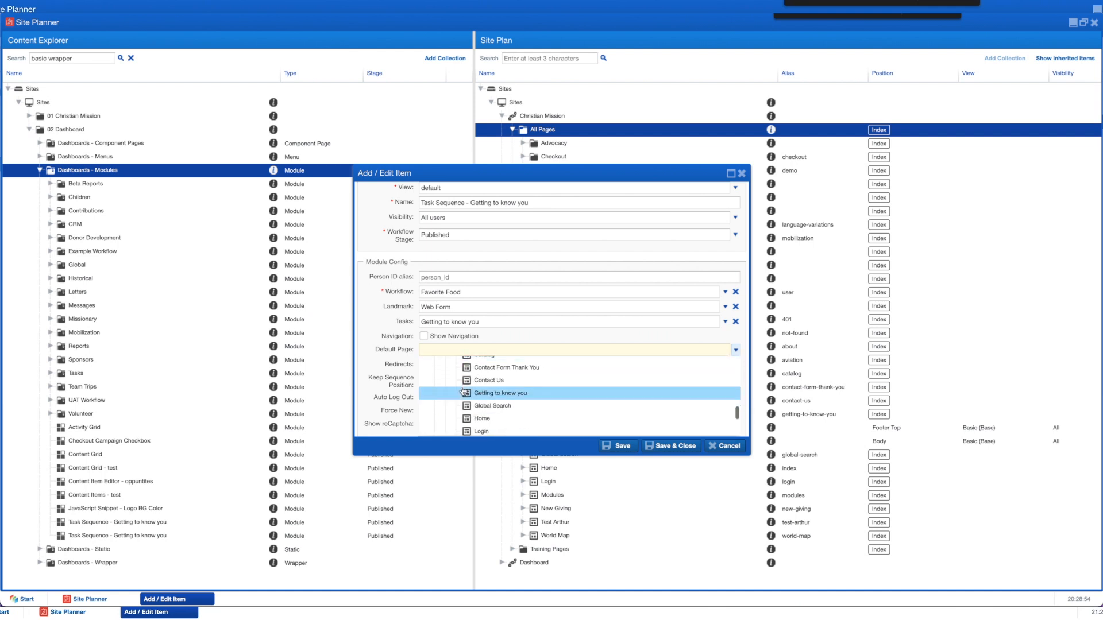
left_click(487, 376)
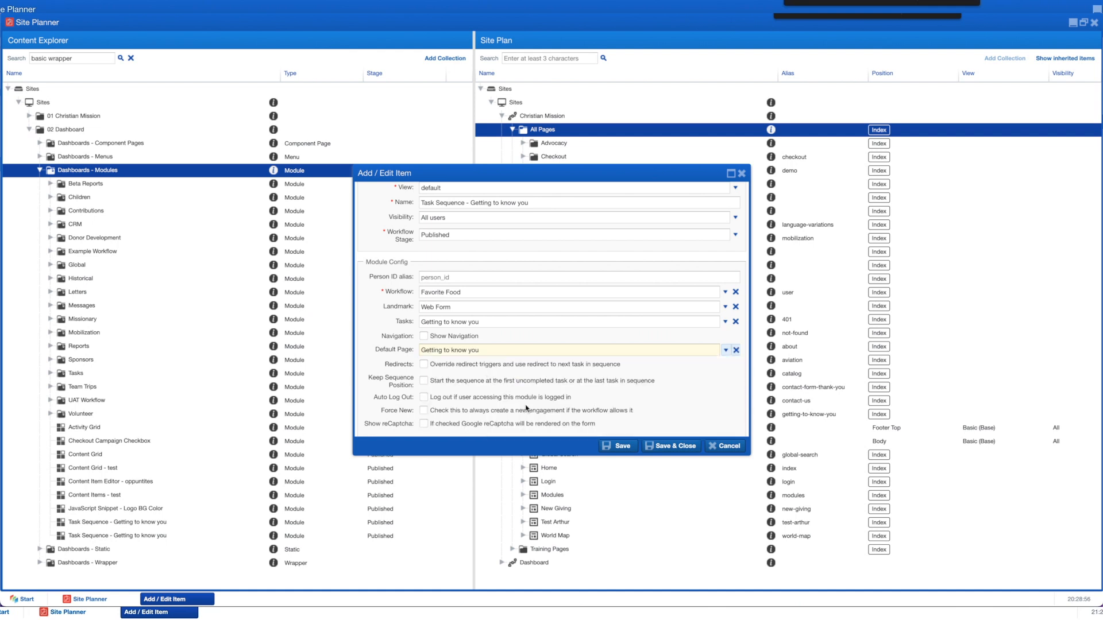
left_click(671, 447)
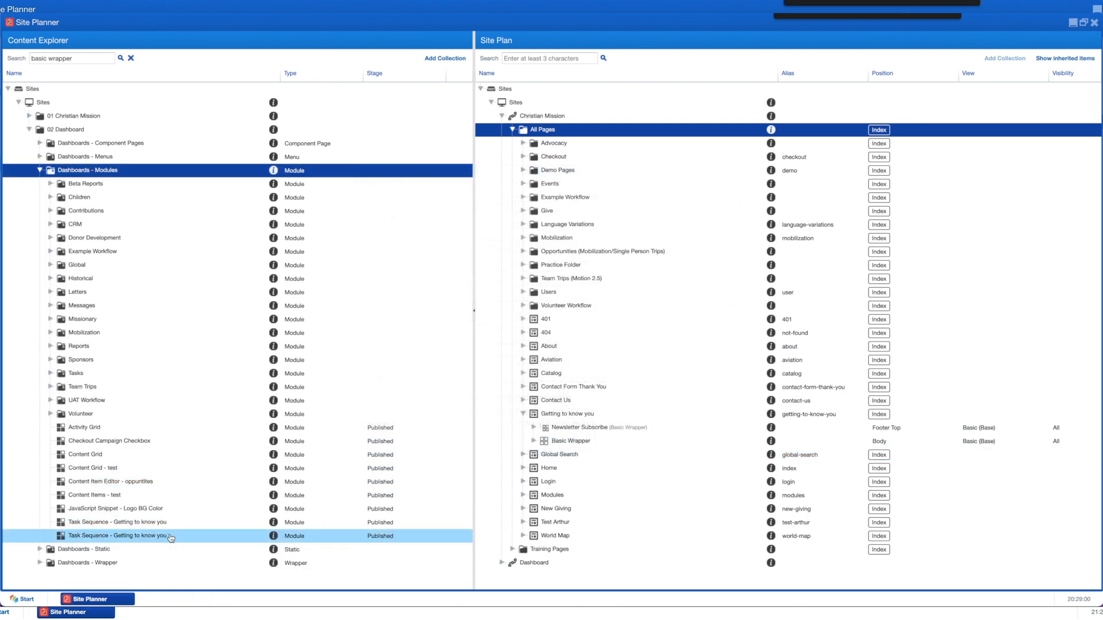
Step: Drop the Task Sequence - Getting to know you module into the page's Basic Wrapper and confirm it
left_click_drag(133, 539, 563, 445)
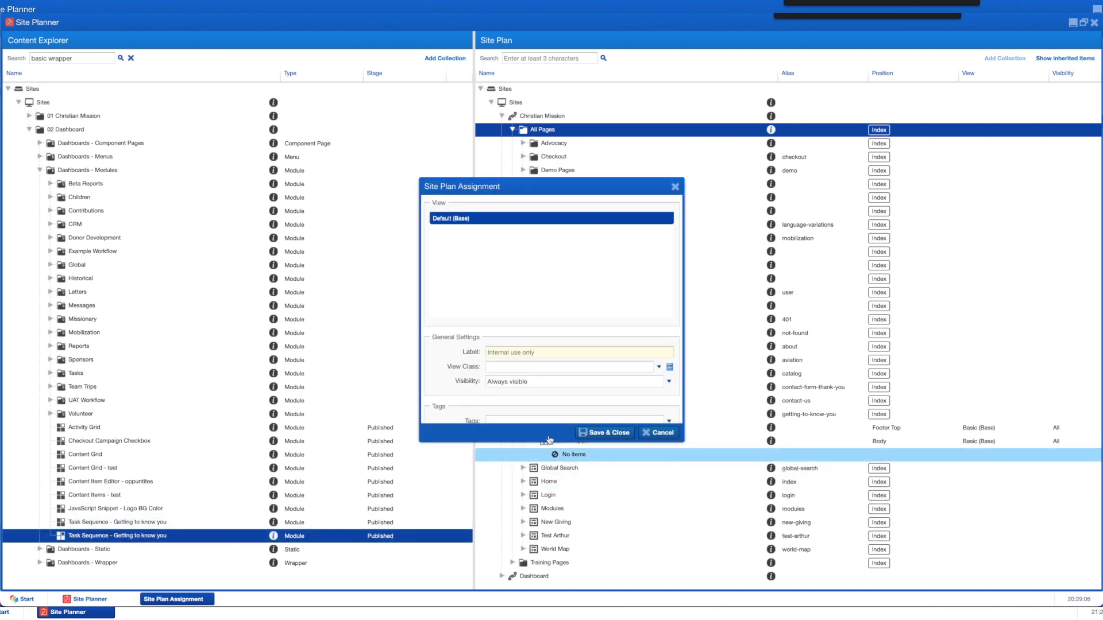
left_click(603, 433)
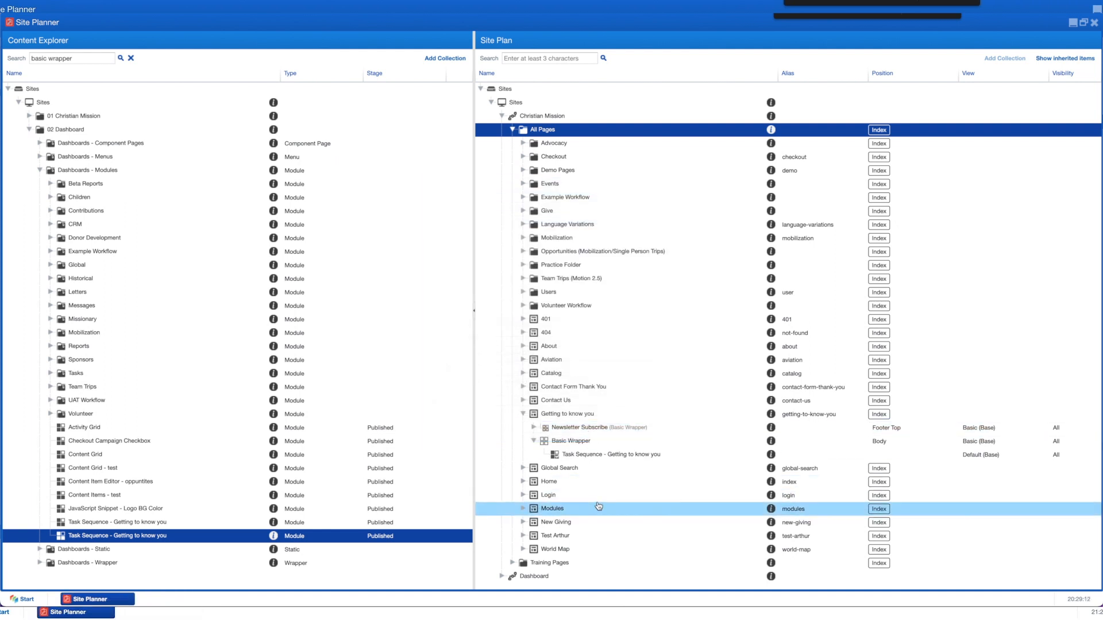
left_click(572, 415)
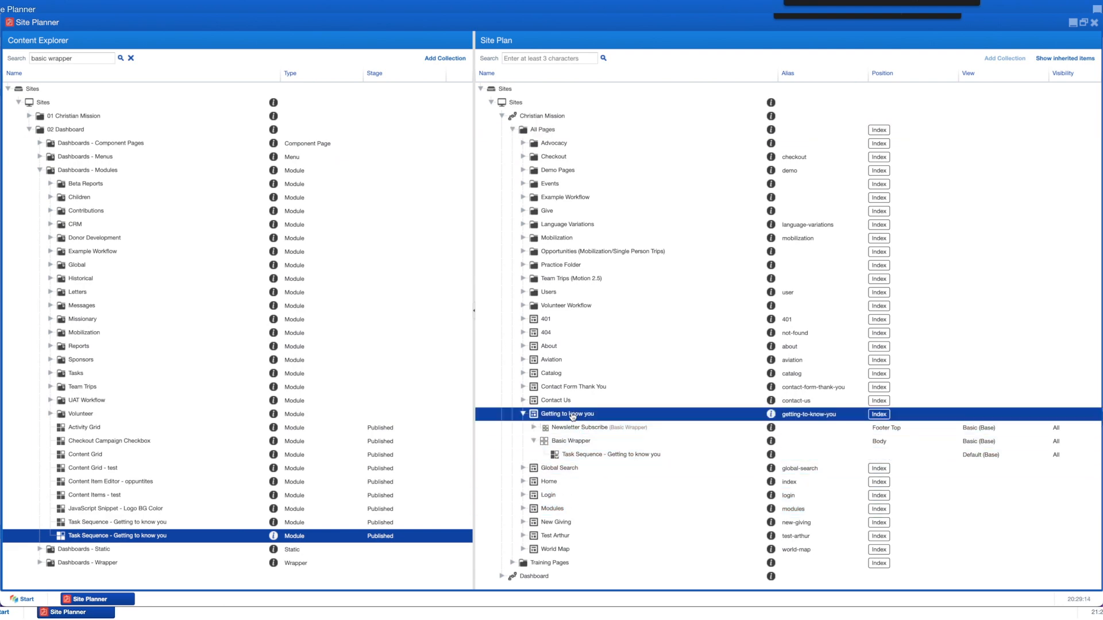
right_click(572, 416)
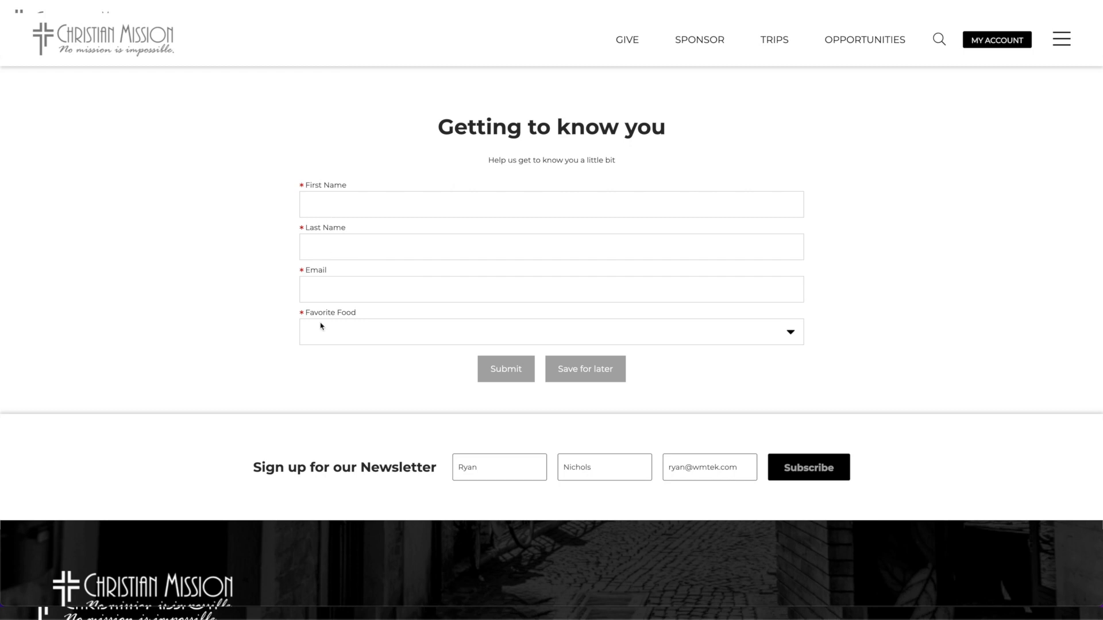
Step: Enter the test contact's first name, last name and e-mail, then open the Favorite Food choices
left_click(310, 205)
type("Test Contact")
key("Tab")
type("The Third")
key("Tab")
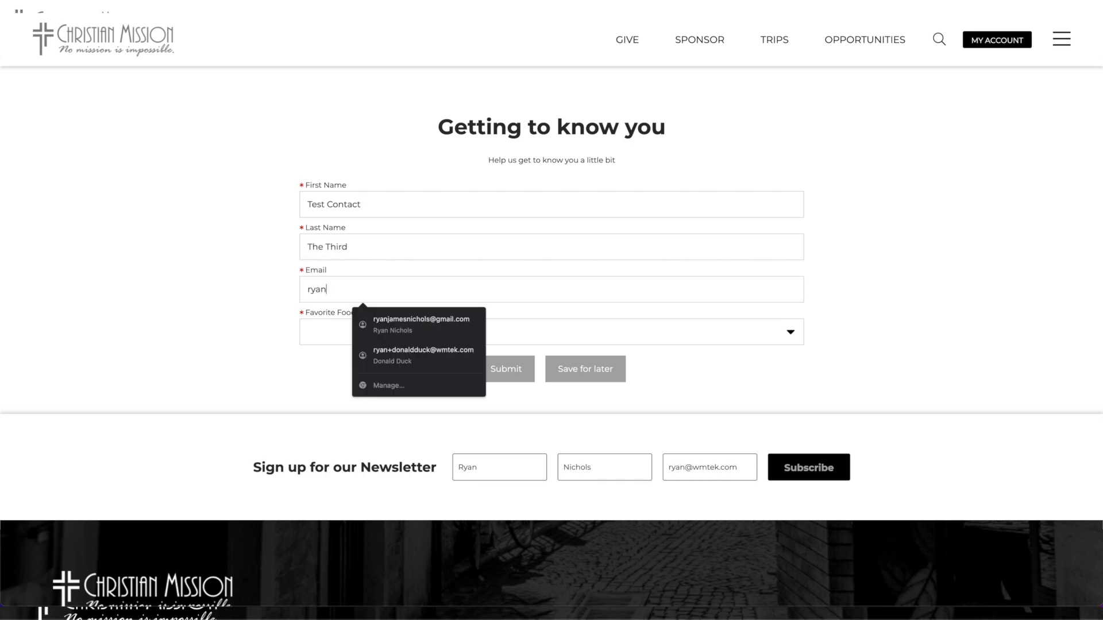
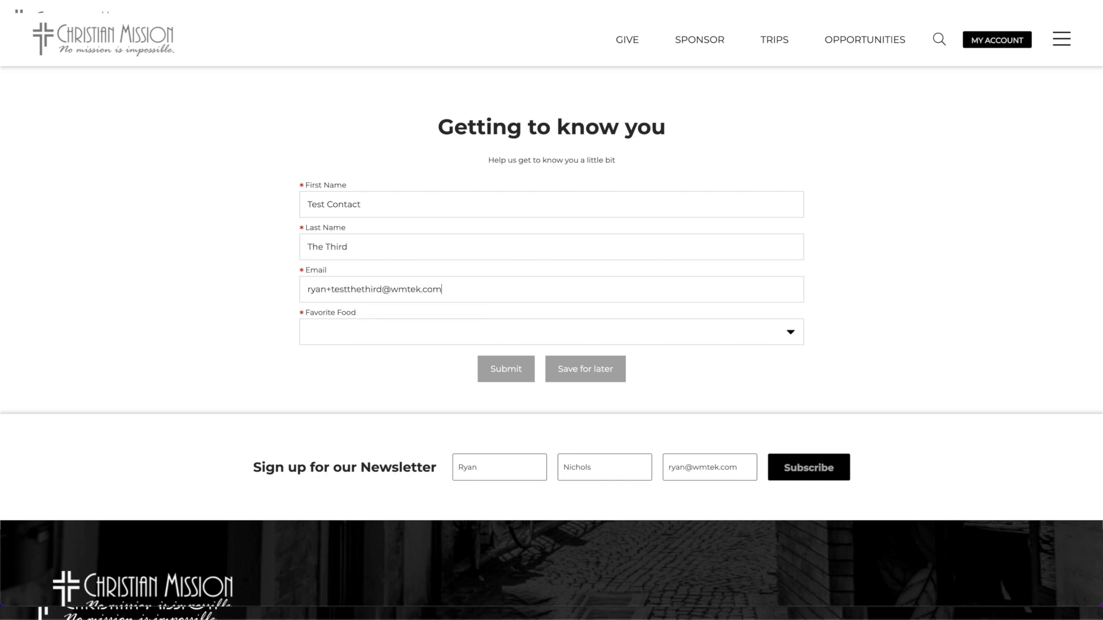
left_click(328, 343)
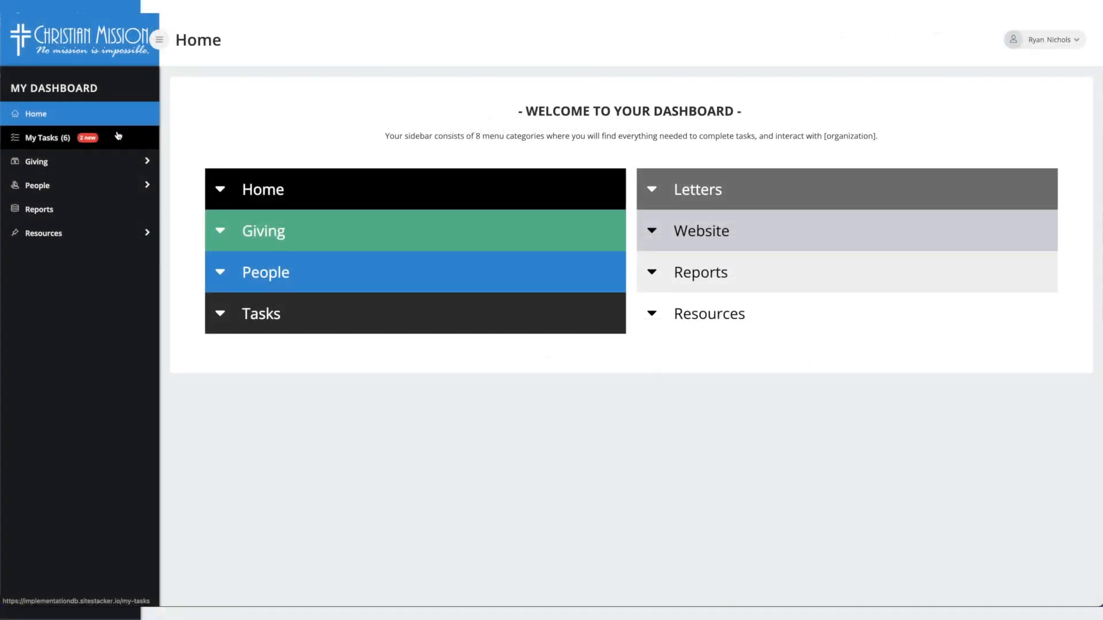
Step: Open the 'It's time to connect' task under My Tasks' Favorite Food web form group
left_click(119, 136)
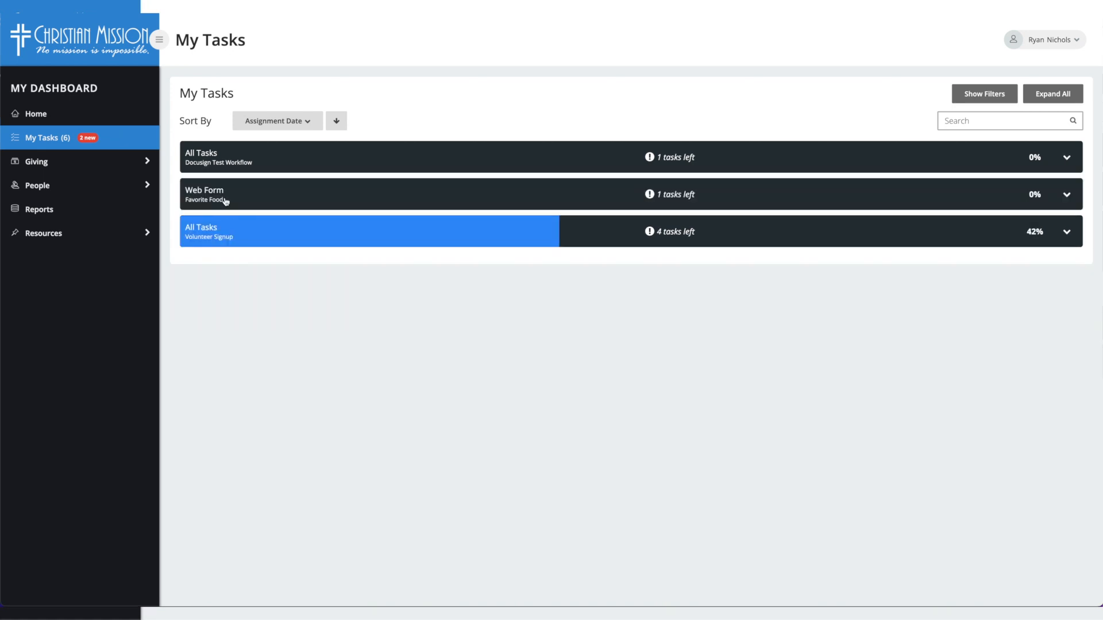
left_click(226, 201)
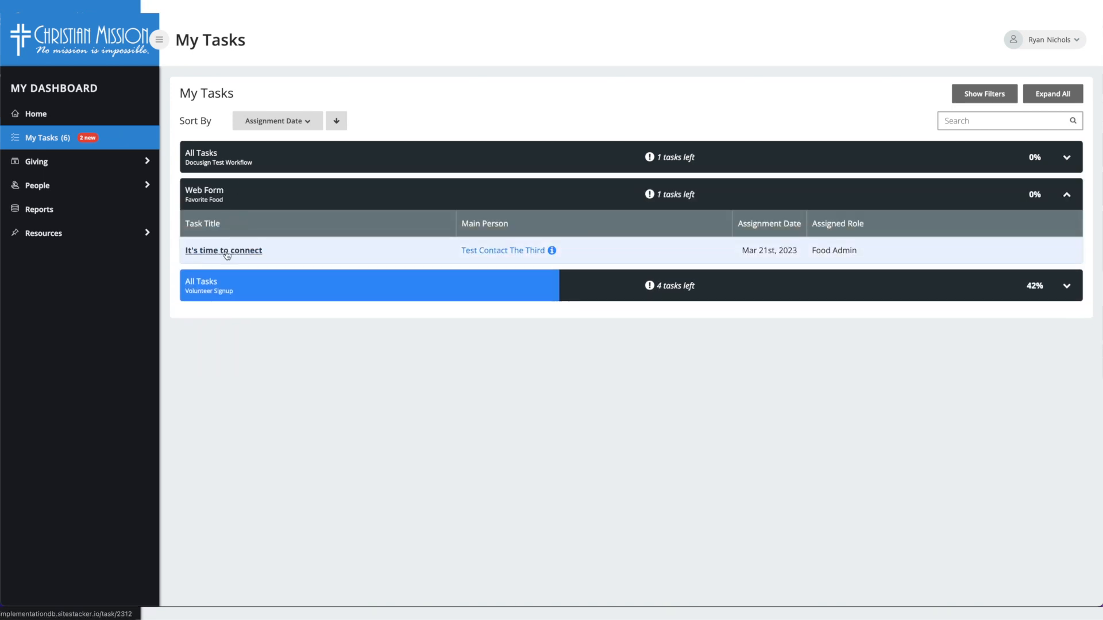
left_click(247, 253)
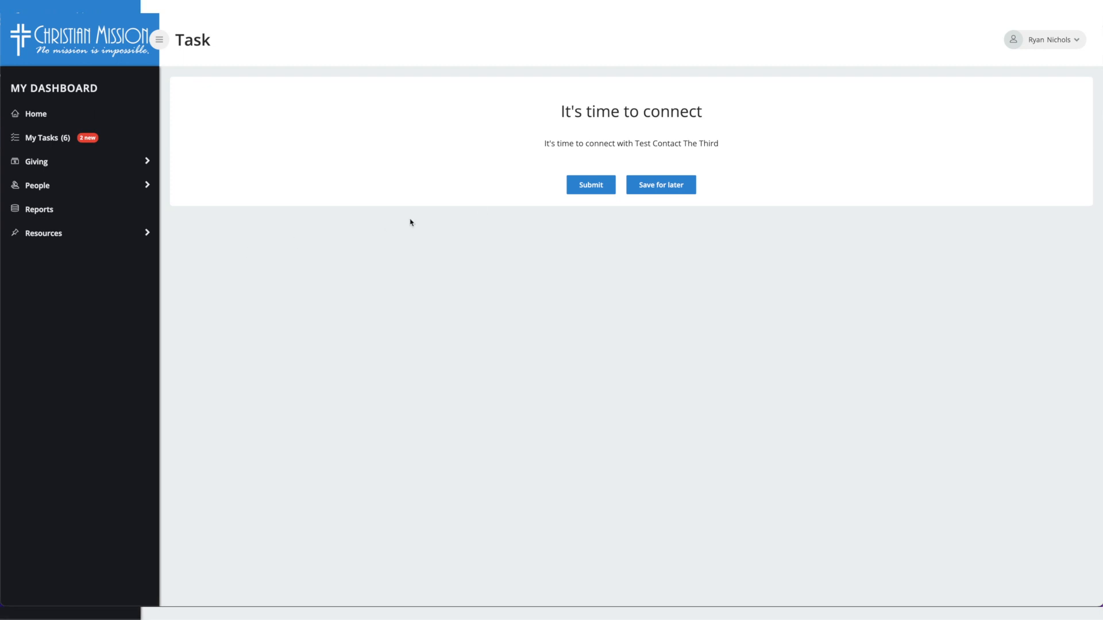